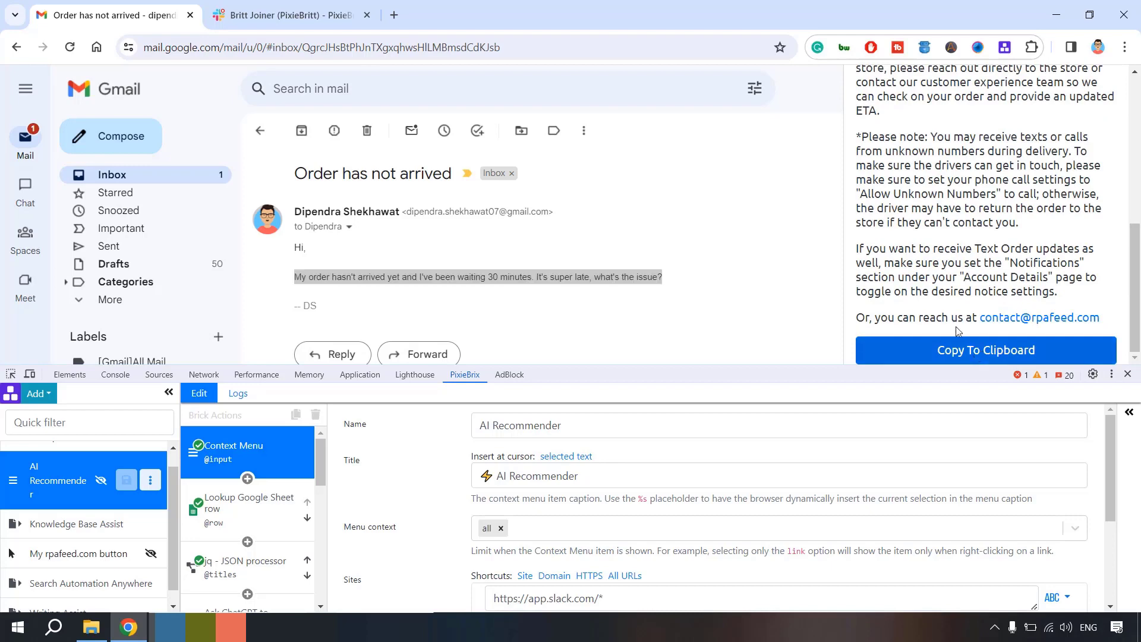
Start a reply to the "Order has not arrived" email and paste the copied answer into it.
{"action": "left_click", "coordinate": [337, 353]}
{"action": "key", "text": "ctrl+v"}
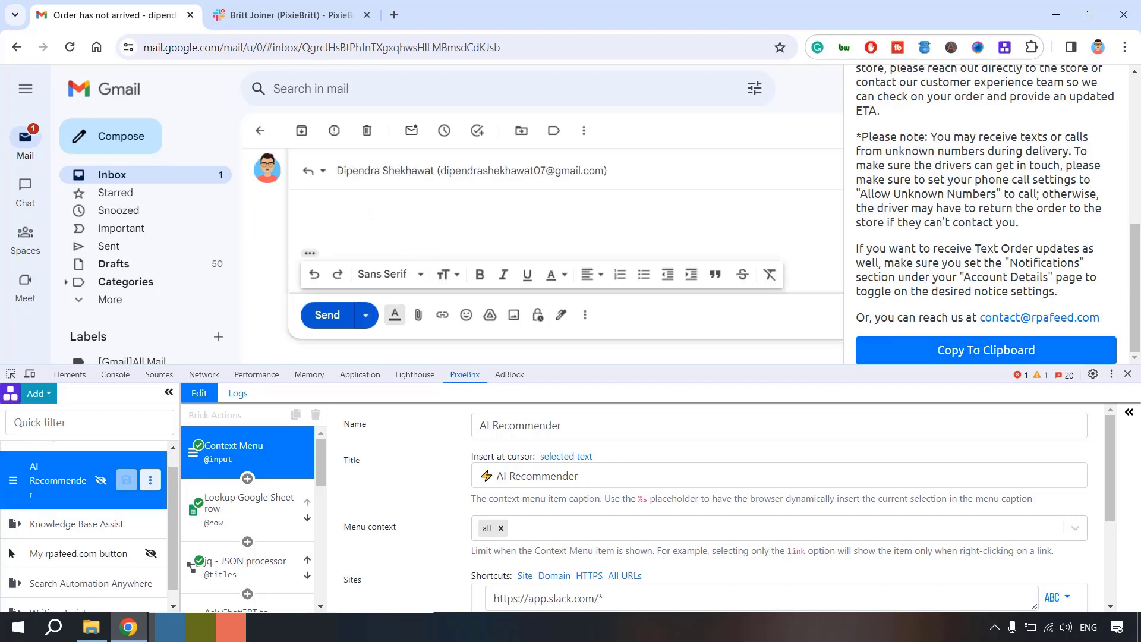
{"action": "scroll", "coordinate": [525, 246], "scroll_direction": "up", "scroll_amount": 5}
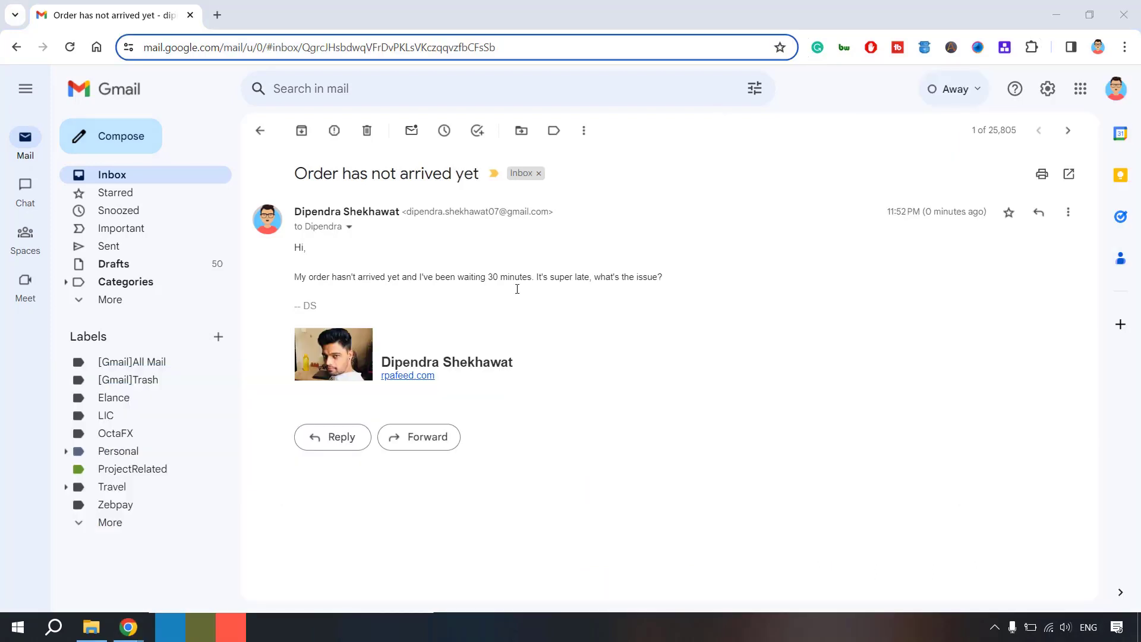
{"action": "left_click_drag", "start_coordinate": [296, 277], "coordinate": [674, 279]}
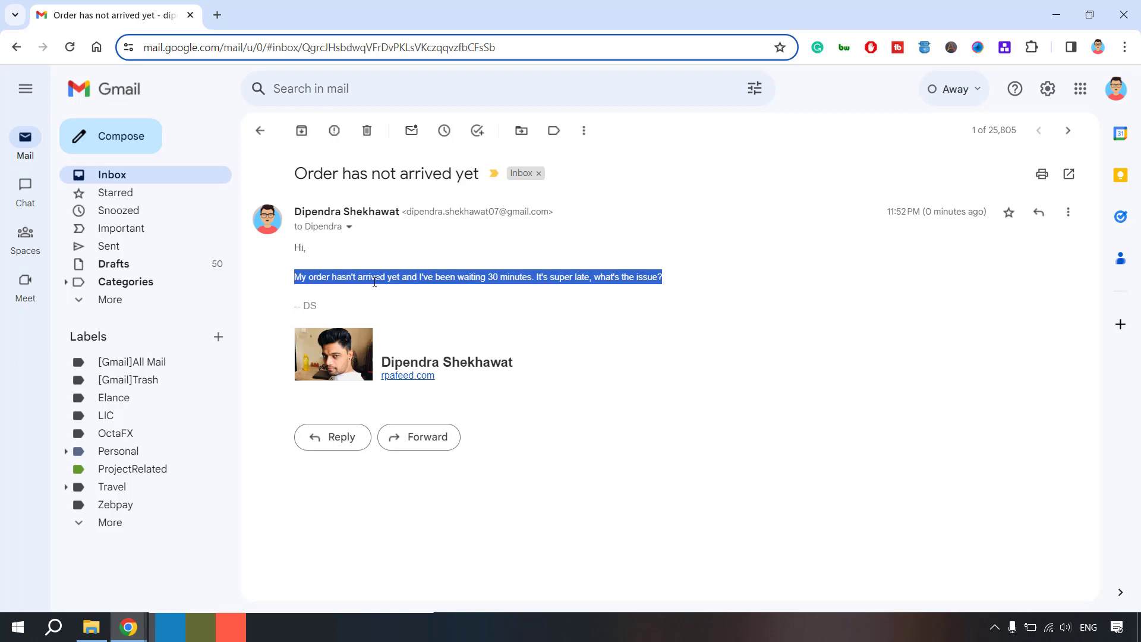
{"action": "left_click", "coordinate": [436, 281]}
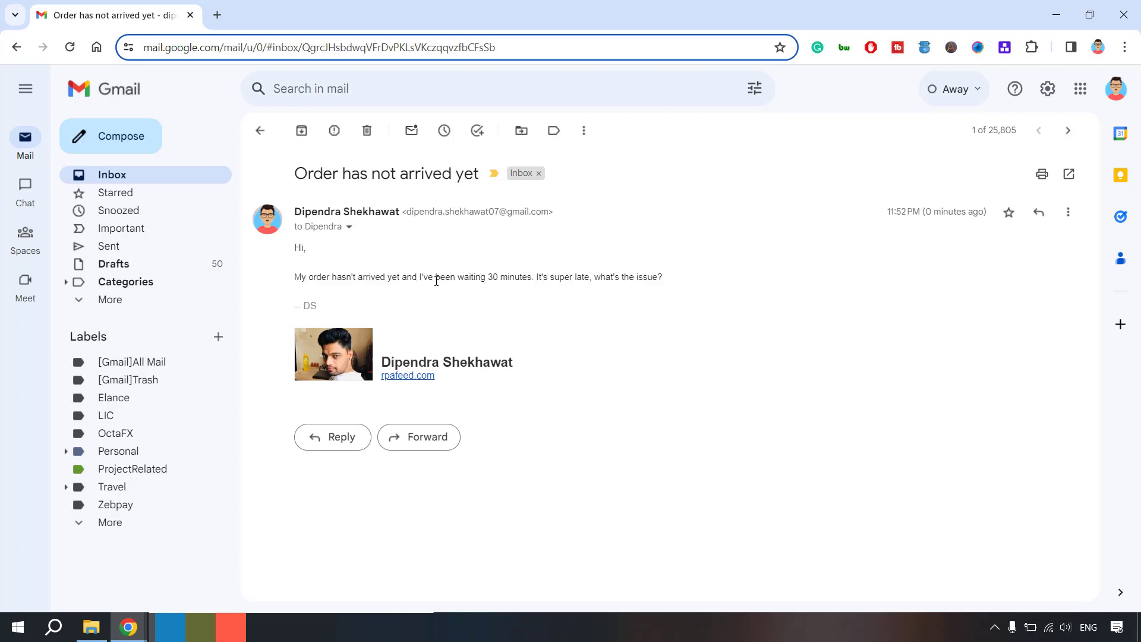
{"action": "left_click_drag", "start_coordinate": [299, 278], "coordinate": [667, 286]}
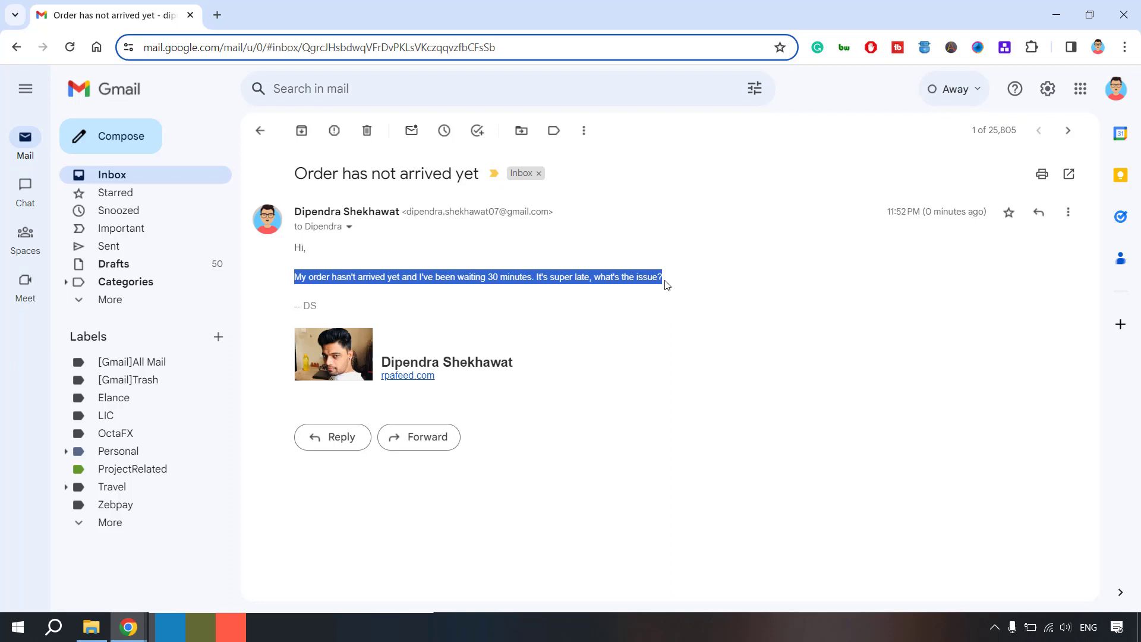
{"action": "left_click", "coordinate": [668, 307]}
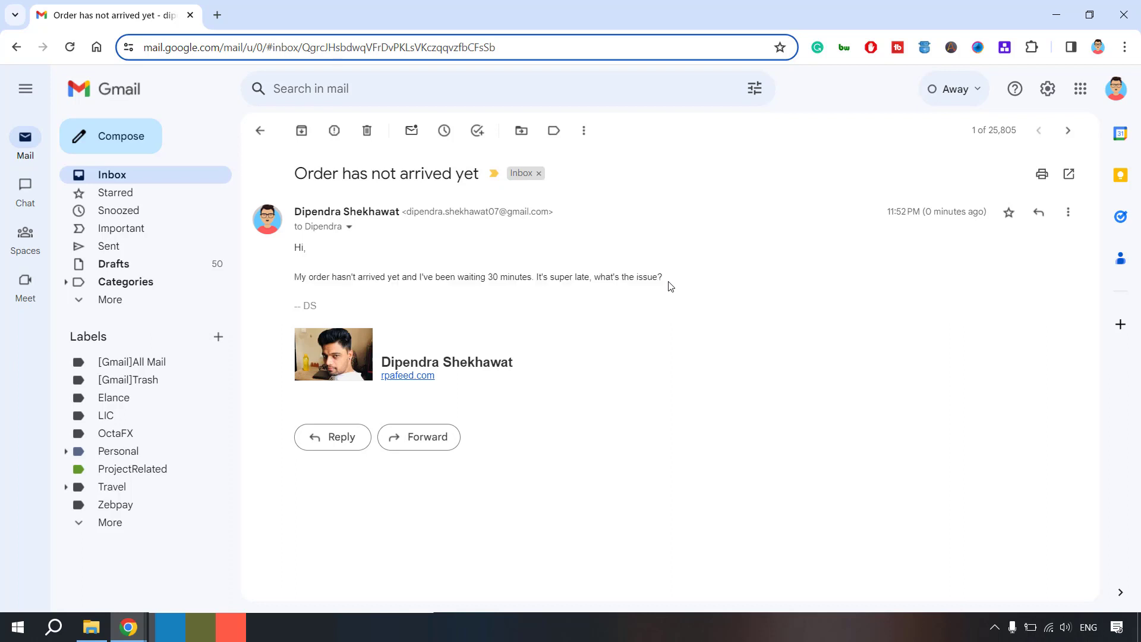
{"action": "left_click_drag", "start_coordinate": [670, 284], "coordinate": [295, 277]}
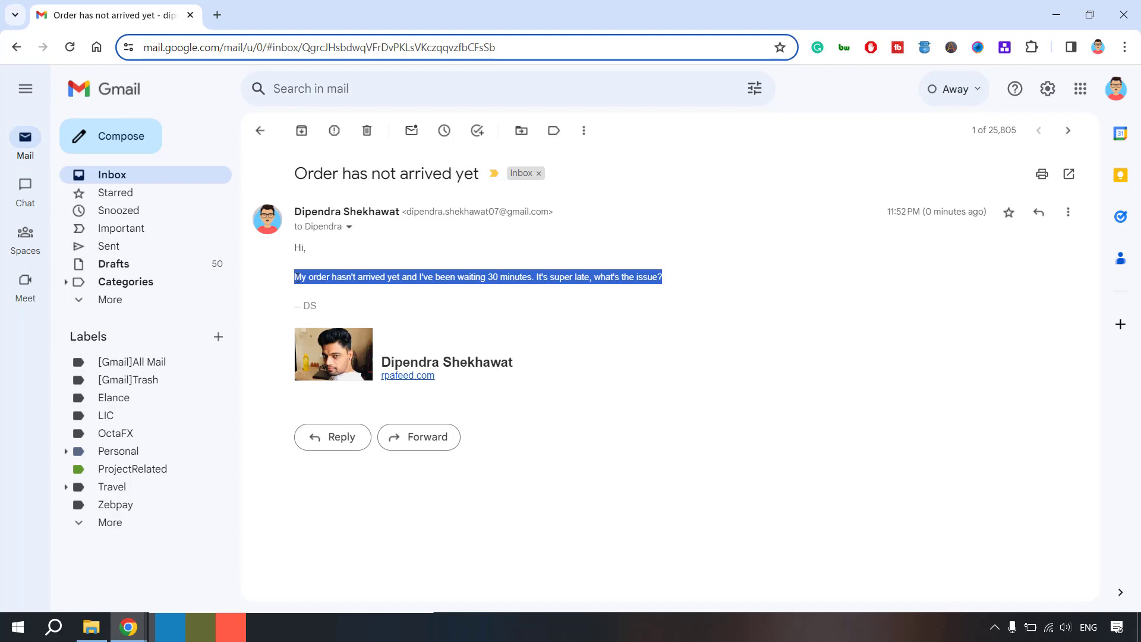
{"action": "left_click", "coordinate": [747, 361]}
Open the PixieBrix page editor in the browser's developer tools and shrink the tools pane slightly to reveal more of the email.
{"action": "key", "text": "ctrl+shift+i"}
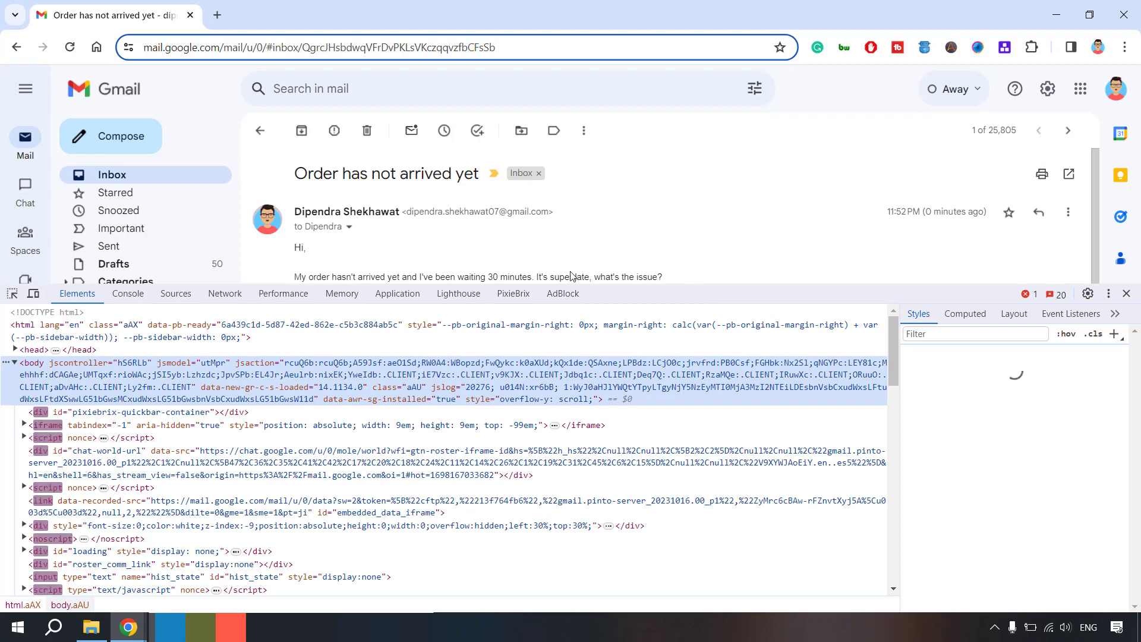
{"action": "left_click", "coordinate": [512, 293]}
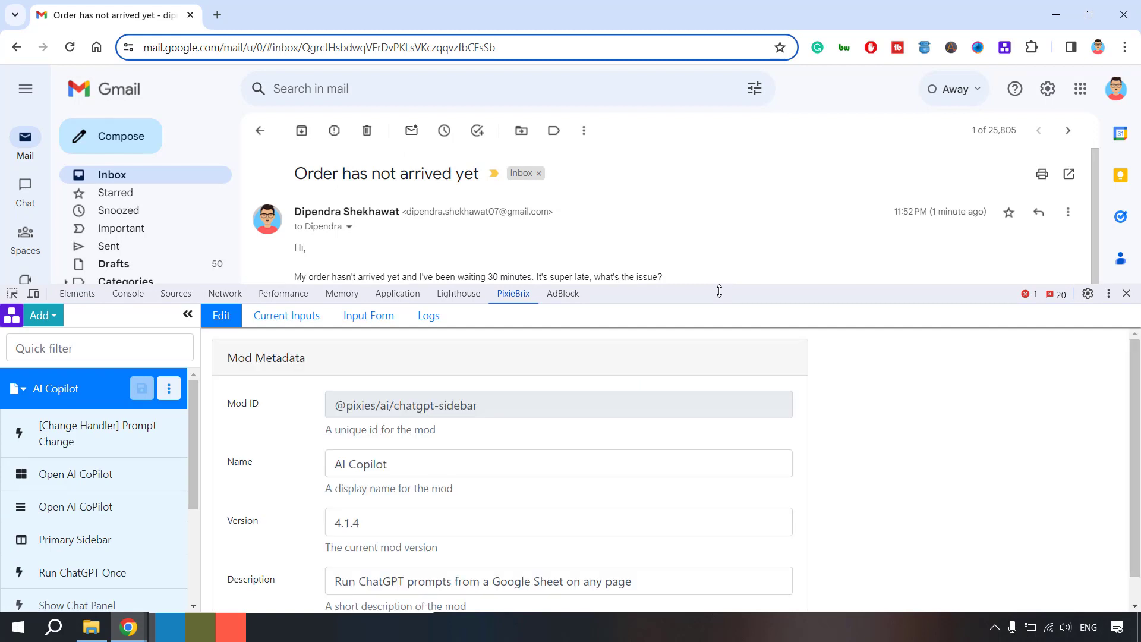
{"action": "left_click_drag", "start_coordinate": [847, 283], "coordinate": [848, 307]}
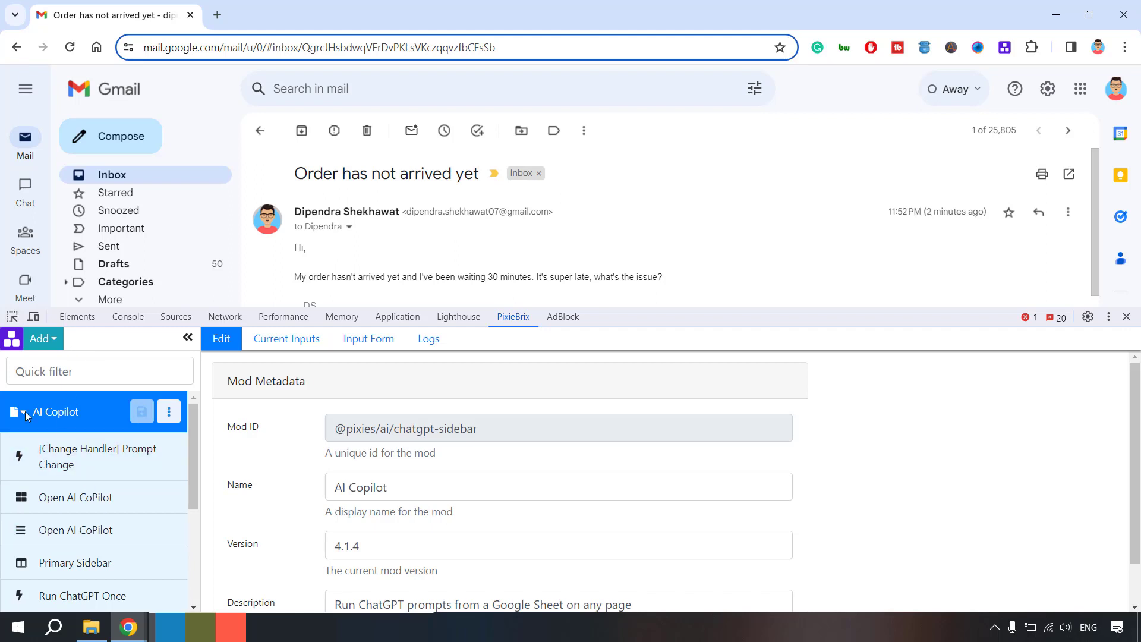
Add a new context menu mod in the PixieBrix page editor.
{"action": "left_click", "coordinate": [42, 338]}
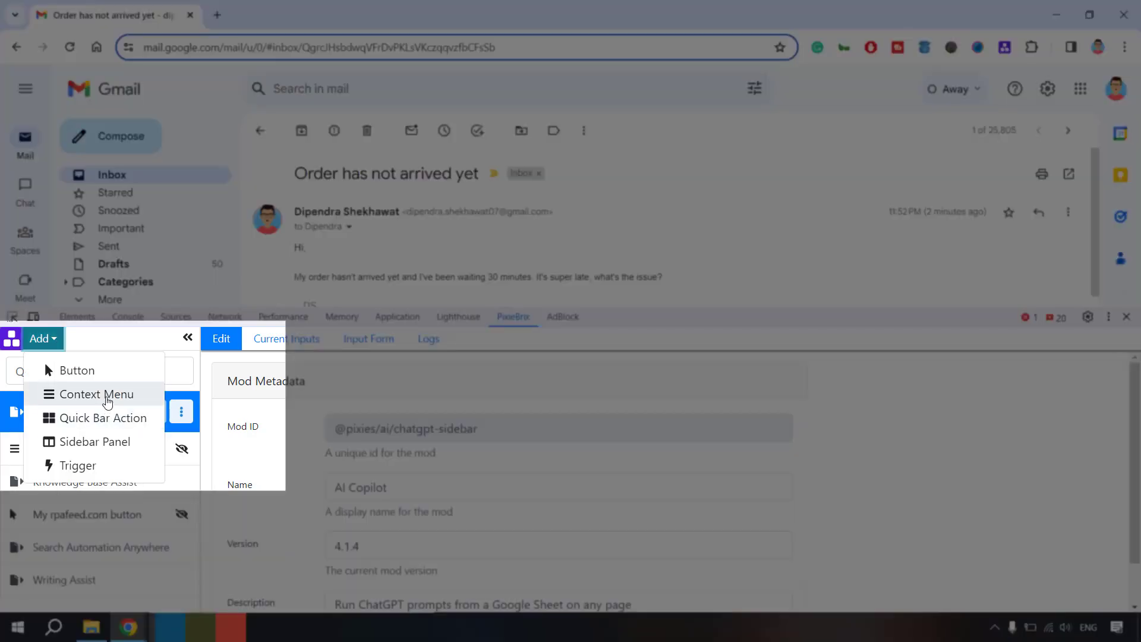
{"action": "left_click_drag", "start_coordinate": [300, 277], "coordinate": [654, 277]}
{"action": "right_click", "coordinate": [654, 277]}
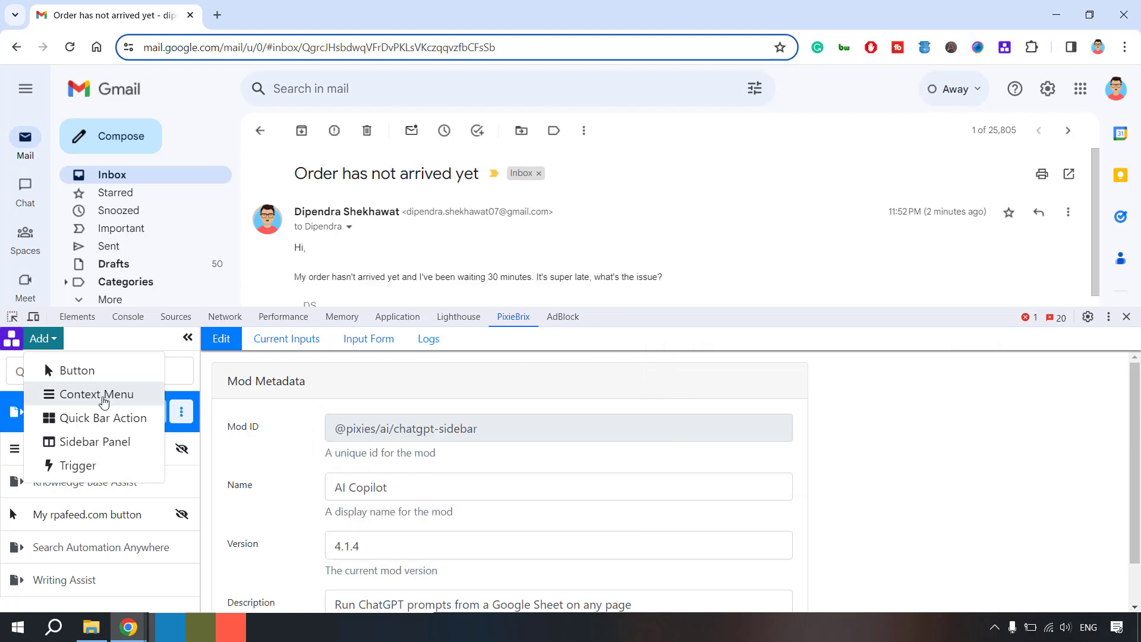
{"action": "left_click", "coordinate": [104, 402]}
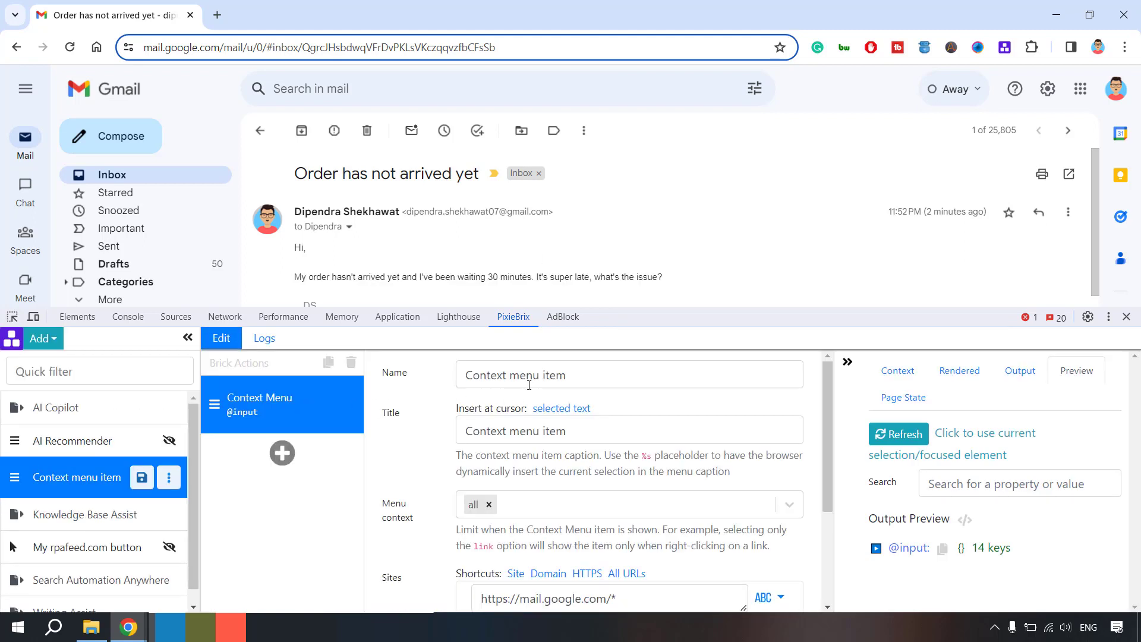
Set both the name and the title of the new context menu item to "AI Copilot".
{"action": "left_click_drag", "start_coordinate": [576, 376], "coordinate": [442, 381]}
{"action": "type", "text": "AI "}
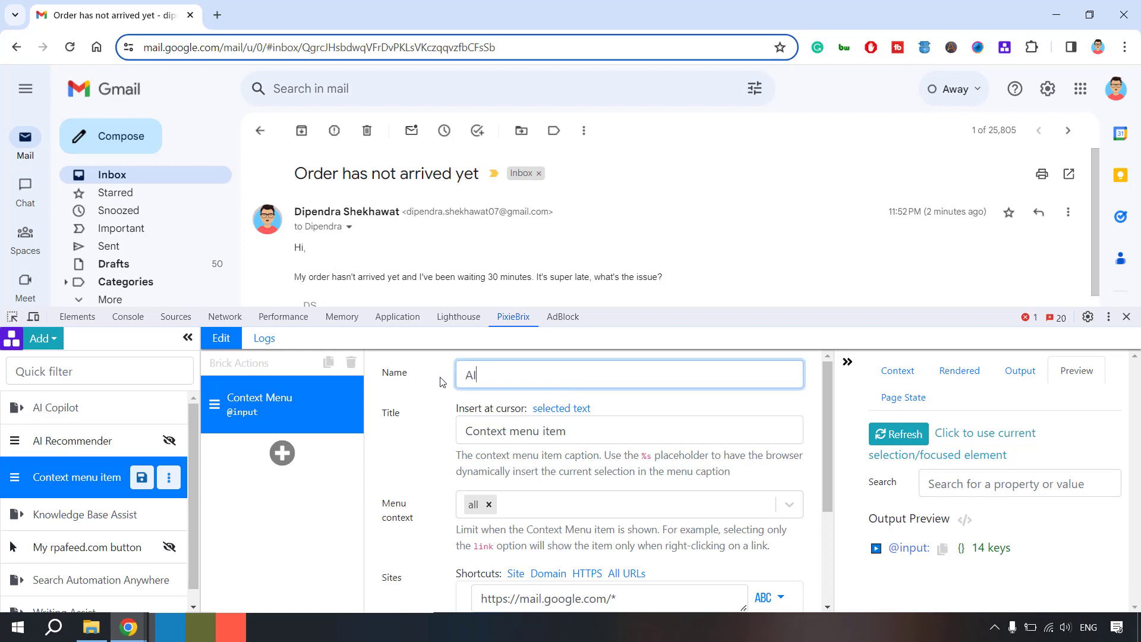
{"action": "type", "text": "Copilot"}
{"action": "key", "text": "Tab"}
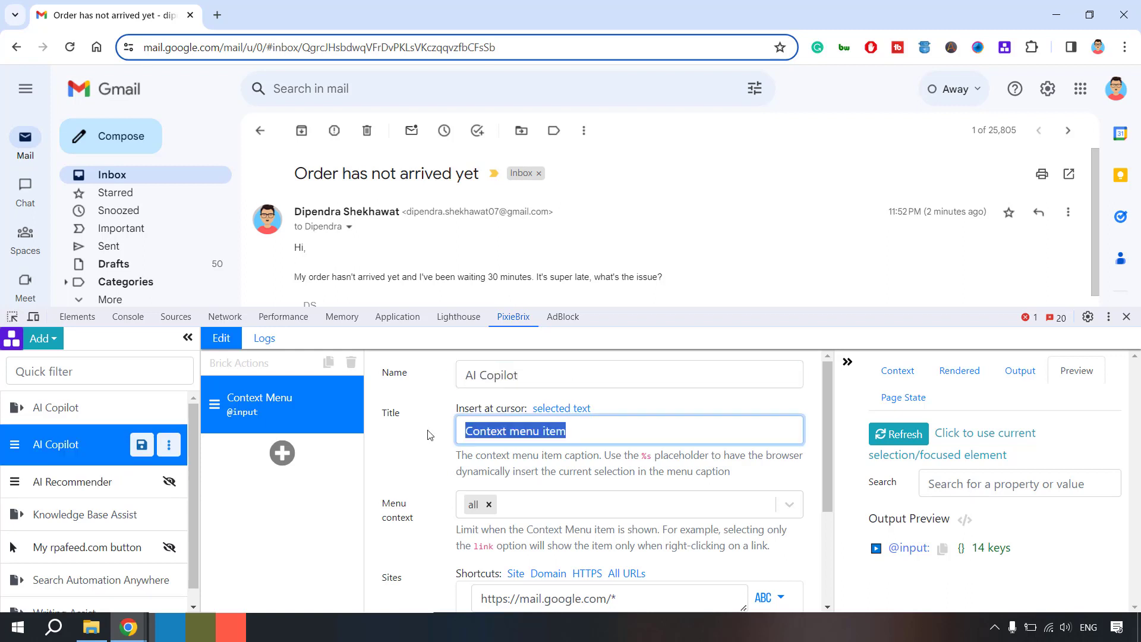
{"action": "left_click_drag", "start_coordinate": [522, 383], "coordinate": [456, 376]}
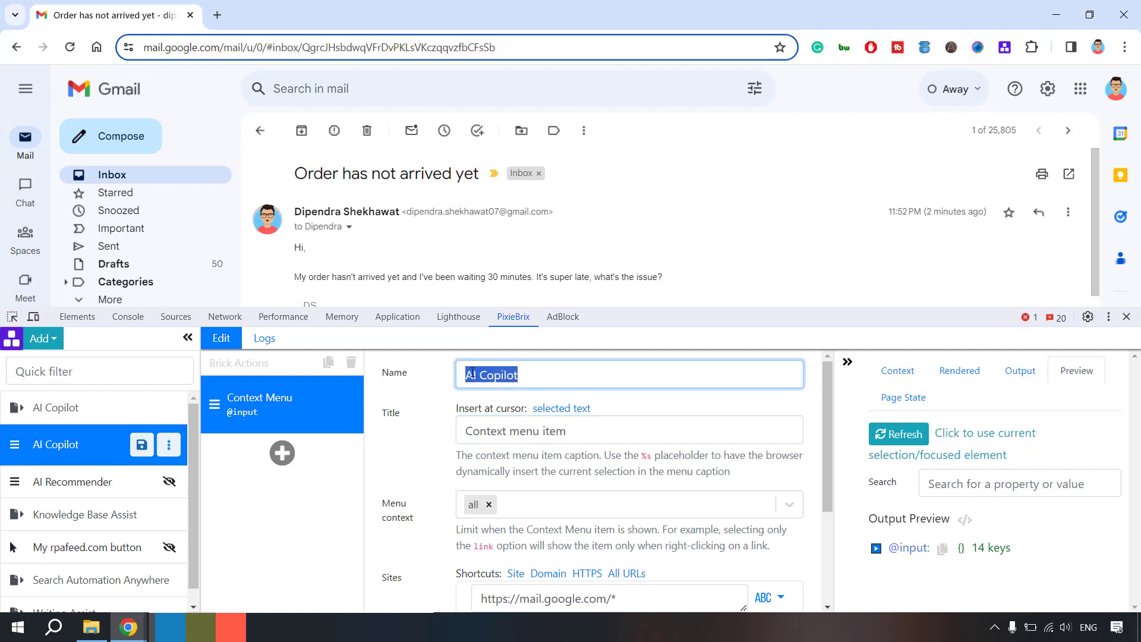
{"action": "left_click_drag", "start_coordinate": [595, 422], "coordinate": [454, 434]}
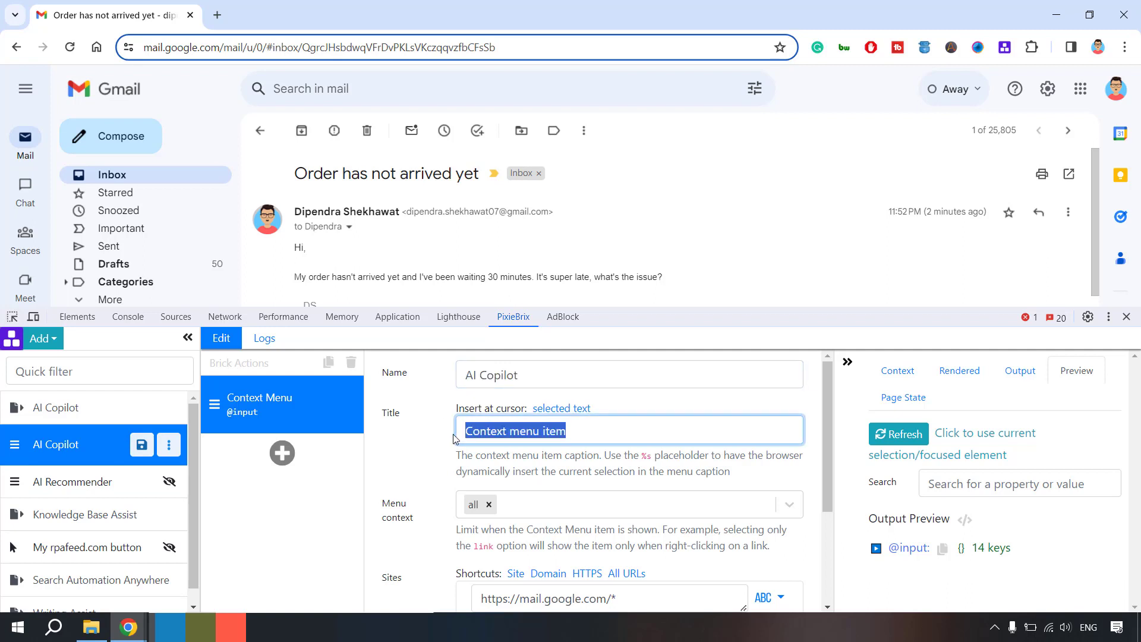
{"action": "type", "text": "AI Copilot"}
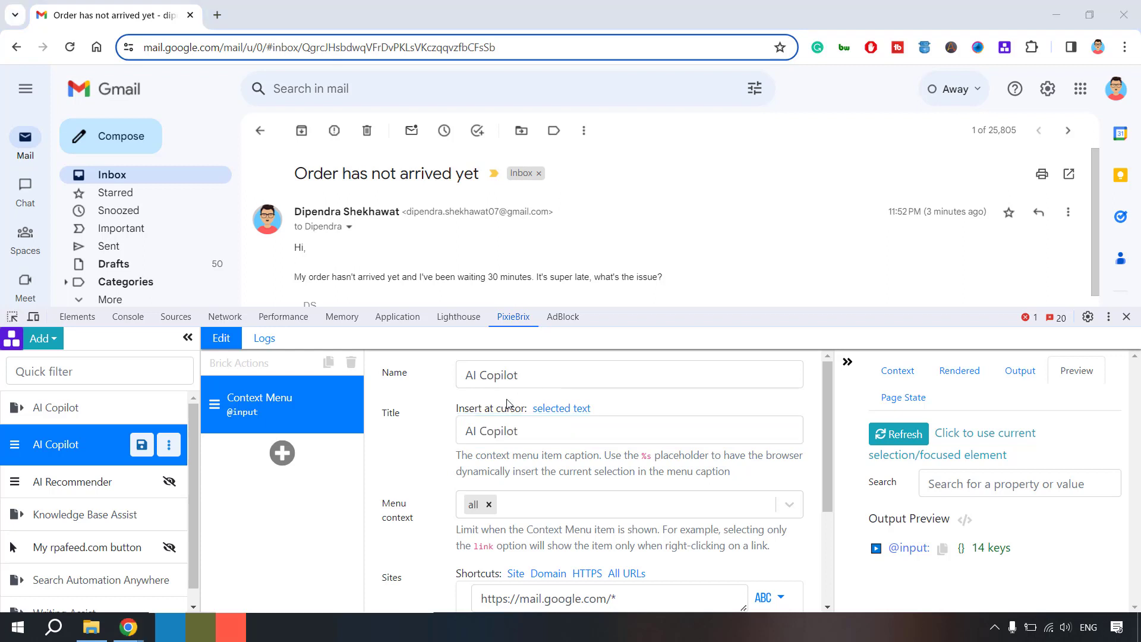
Insert a robot emoji in front of the "AI Copilot" title.
{"action": "left_click", "coordinate": [469, 431]}
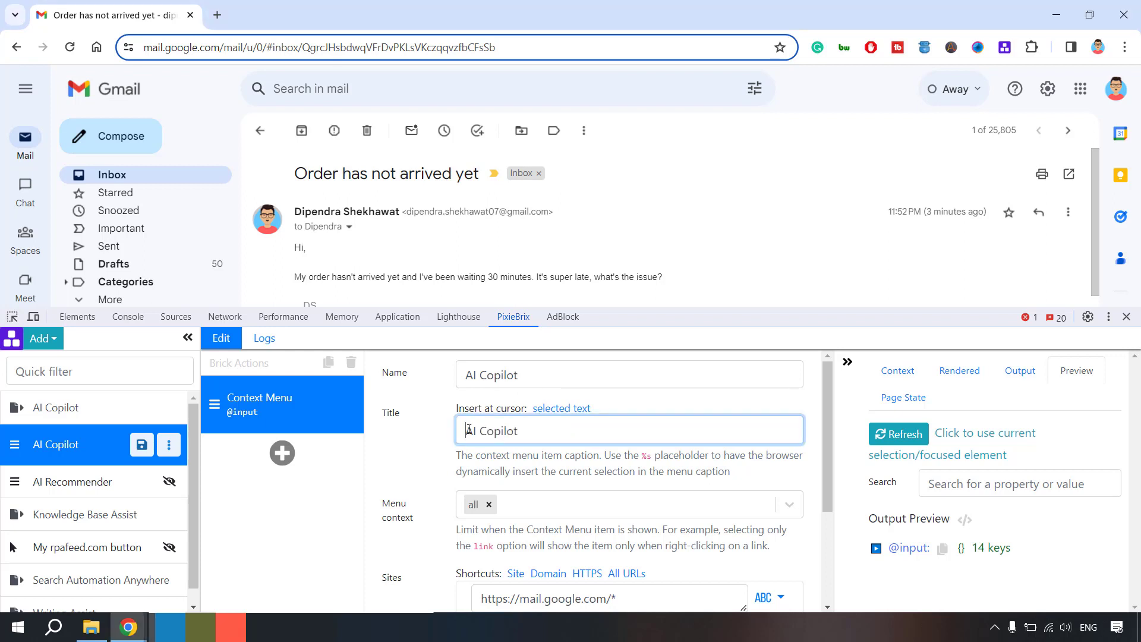
{"action": "key", "text": "super+period"}
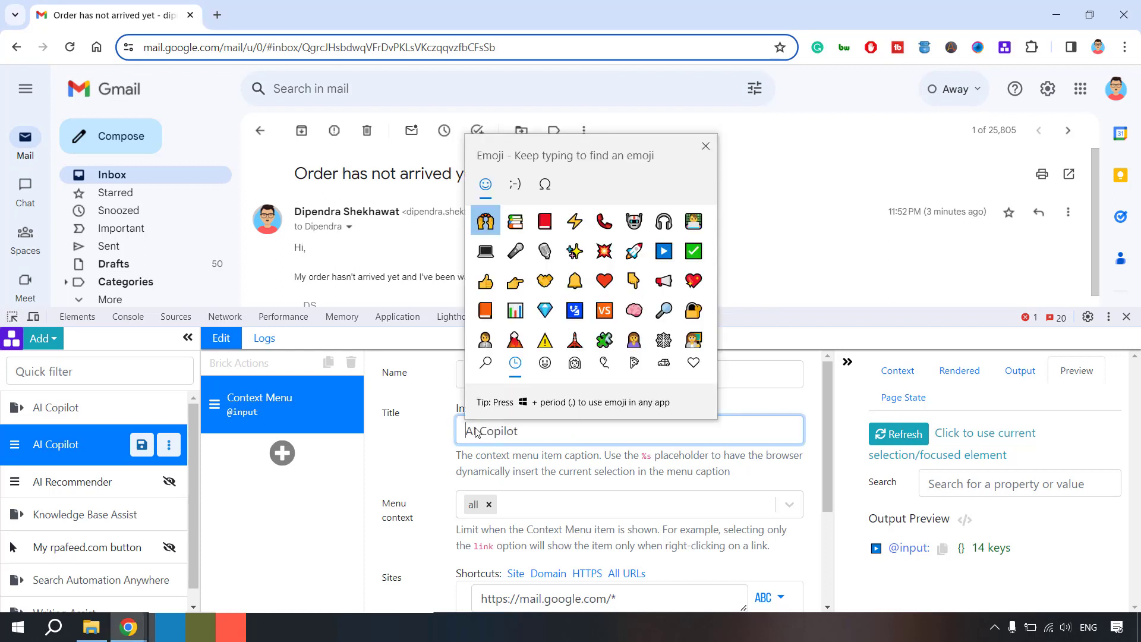
{"action": "left_click", "coordinate": [634, 221]}
{"action": "scroll", "coordinate": [531, 511], "scroll_direction": "down", "scroll_amount": 3}
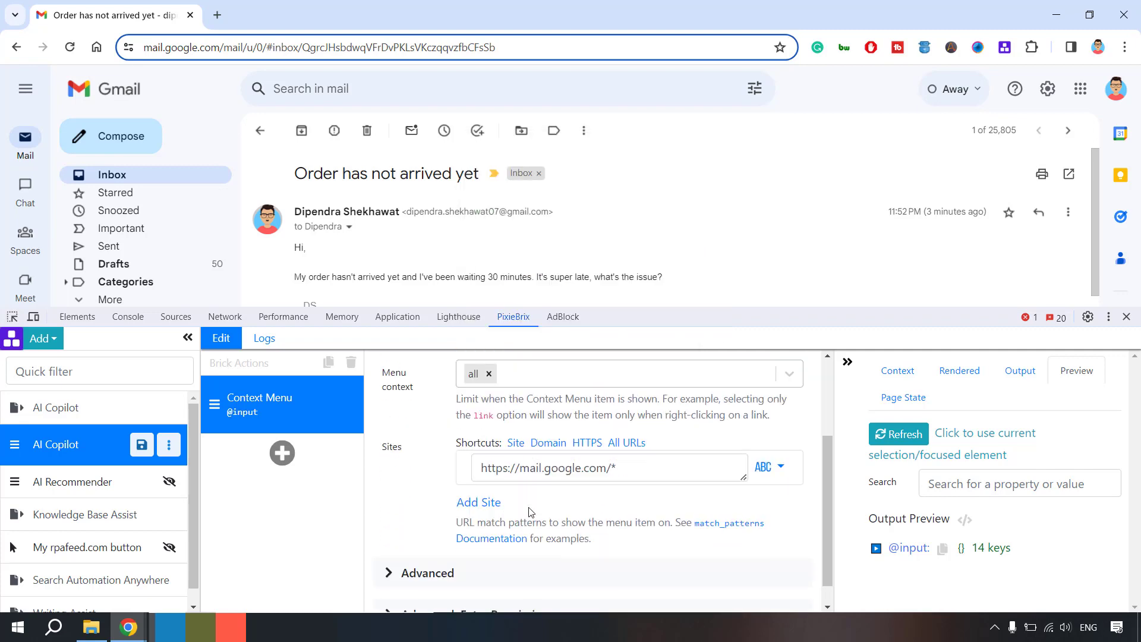
{"action": "scroll", "coordinate": [531, 511], "scroll_direction": "up", "scroll_amount": 2}
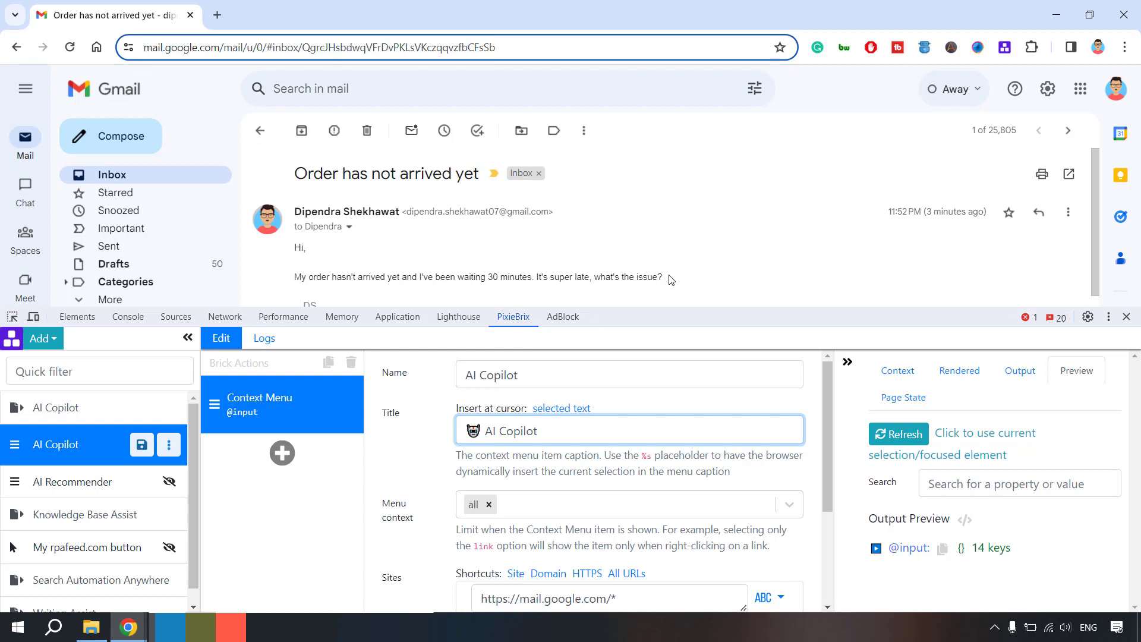
Save the AI Copilot mod and check for its entry in the PixieBrix context menu on "It's super late, what's the issue?".
{"action": "left_click", "coordinate": [141, 445]}
{"action": "left_click_drag", "start_coordinate": [664, 277], "coordinate": [537, 277]}
{"action": "right_click", "coordinate": [554, 277]}
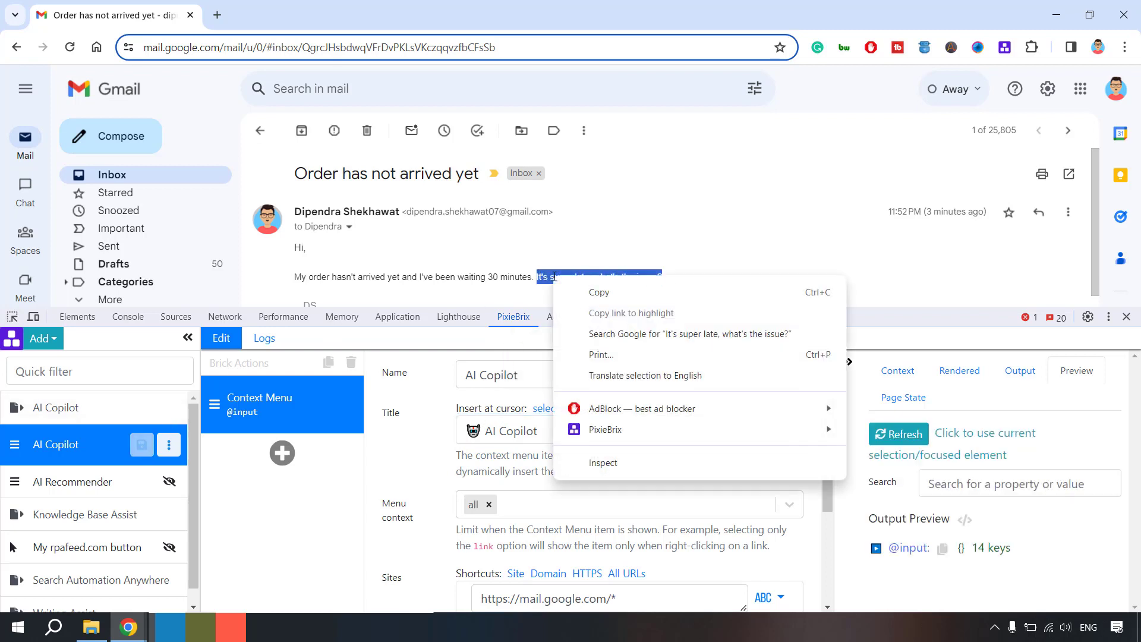
{"action": "mouse_move", "coordinate": [608, 431]}
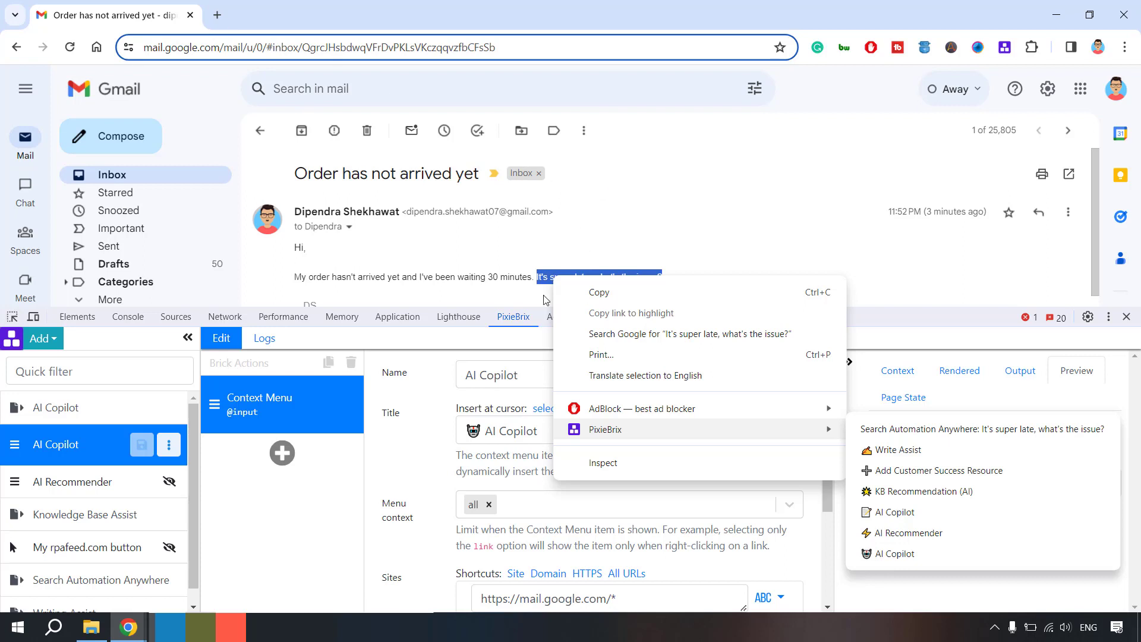
{"action": "left_click", "coordinate": [476, 254]}
{"action": "scroll", "coordinate": [567, 476], "scroll_direction": "down", "scroll_amount": 3}
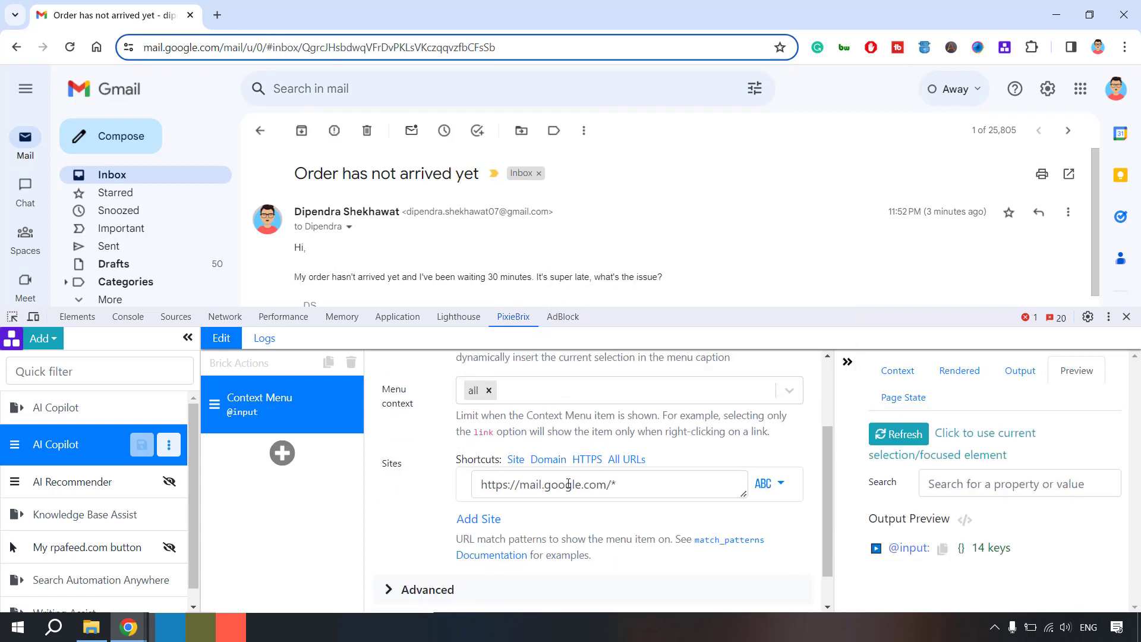
{"action": "left_click_drag", "start_coordinate": [613, 455], "coordinate": [479, 450]}
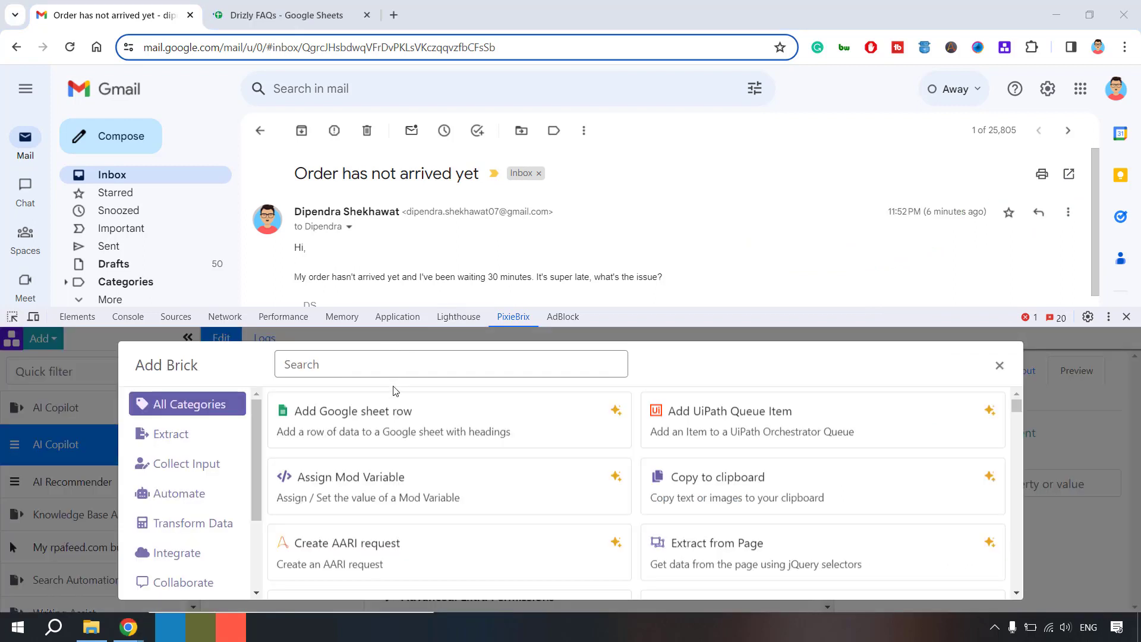
Look at the Drizly FAQs sheet and add a Lookup Google Sheet row brick to the AI Copilot mod.
{"action": "mouse_move", "coordinate": [387, 398]}
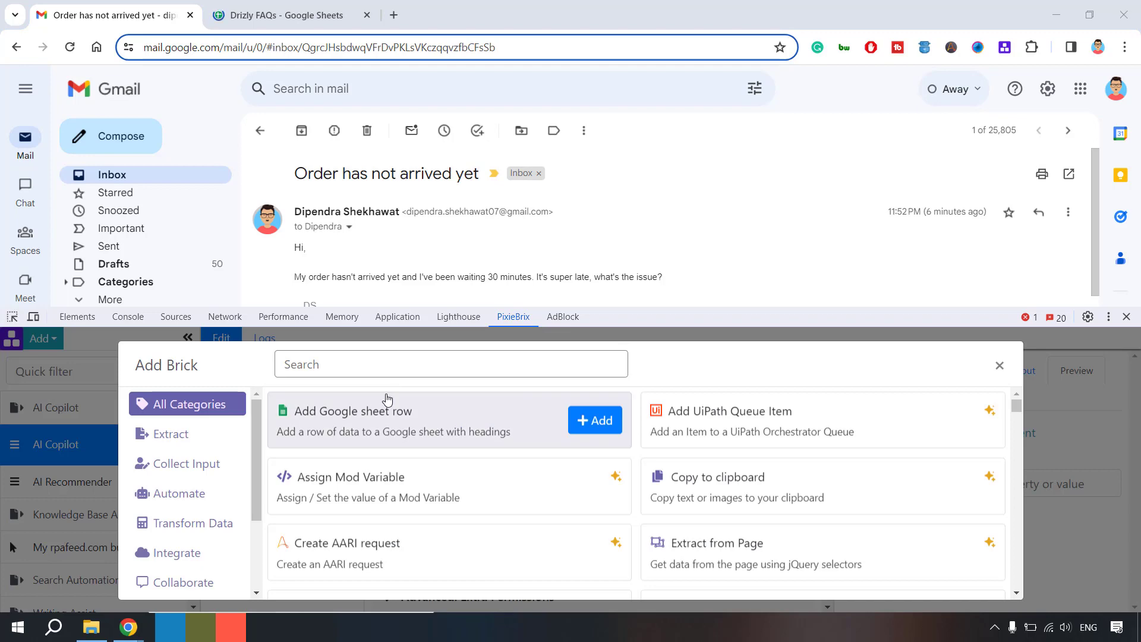
{"action": "left_click", "coordinate": [286, 15]}
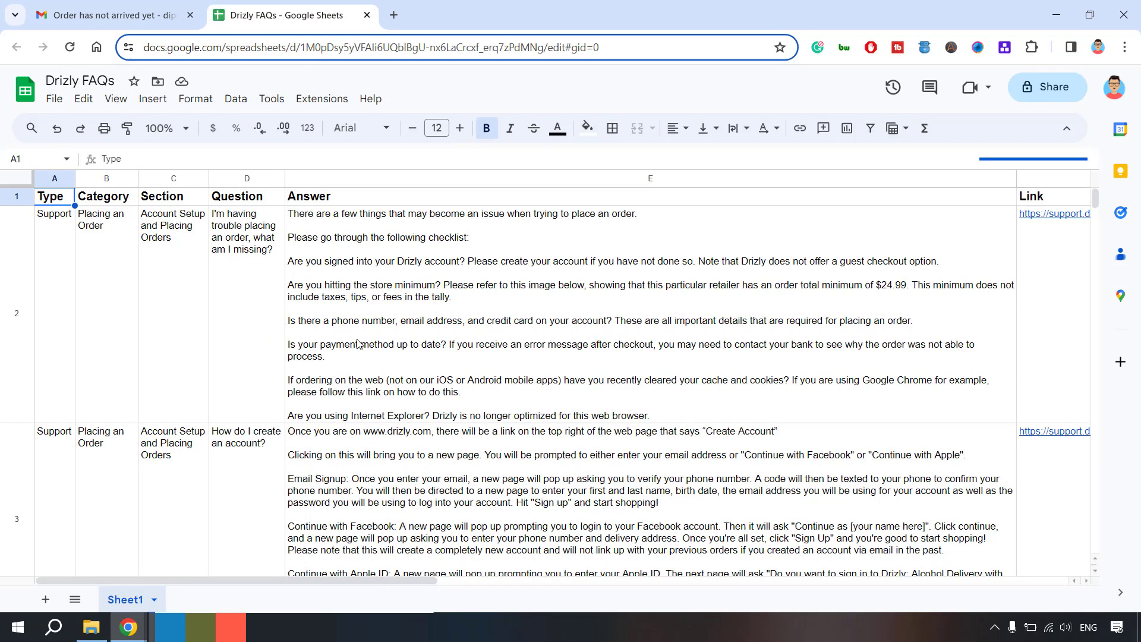
{"action": "left_click", "coordinate": [146, 16]}
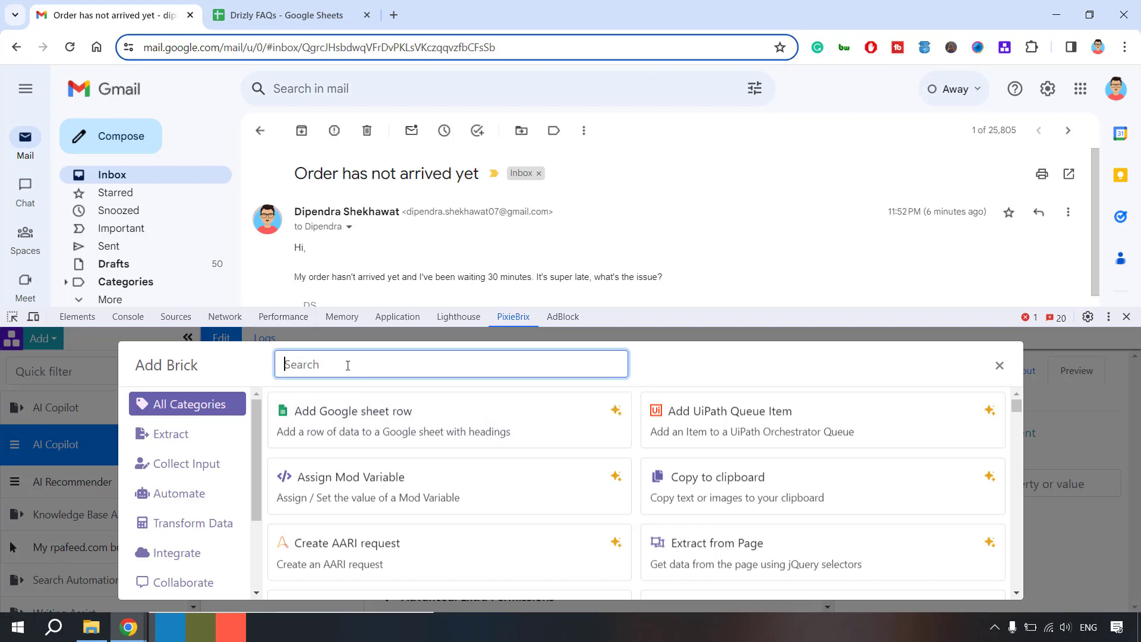
{"action": "type", "text": "looku"}
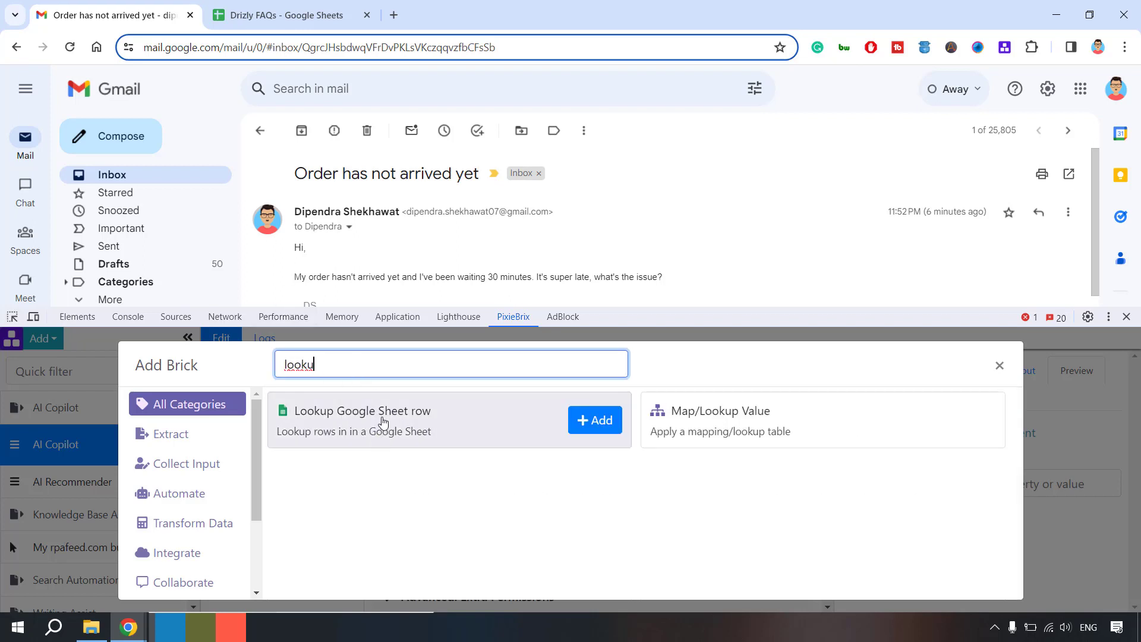
{"action": "left_click", "coordinate": [595, 422]}
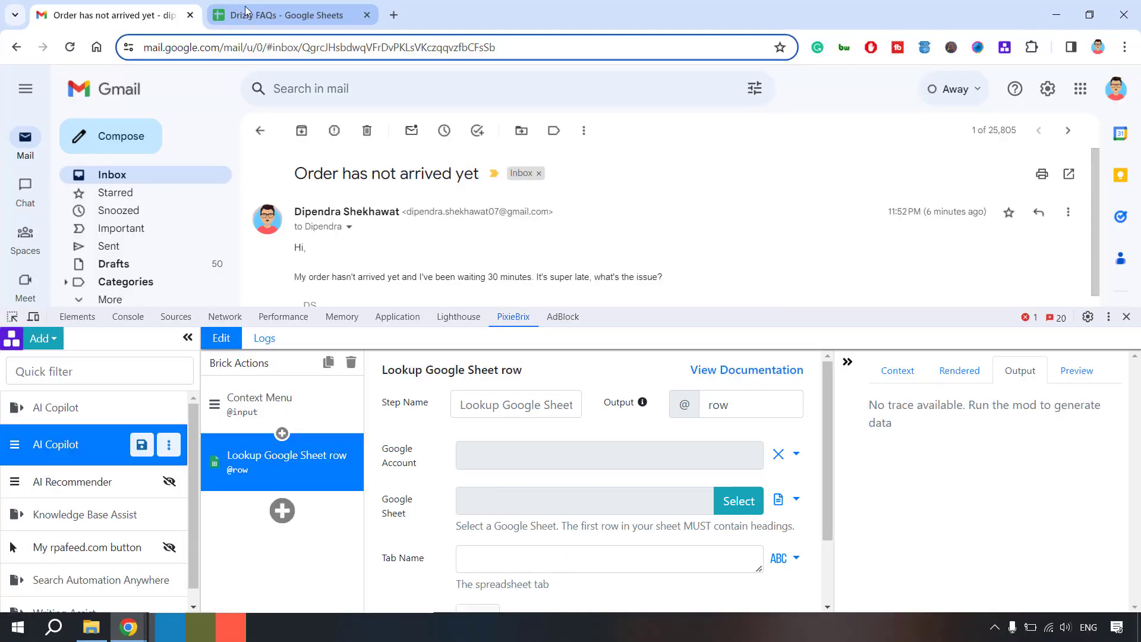
Examine the Question and Answer columns of the Drizly FAQs sheet, including the entries further down.
{"action": "left_click", "coordinate": [250, 13]}
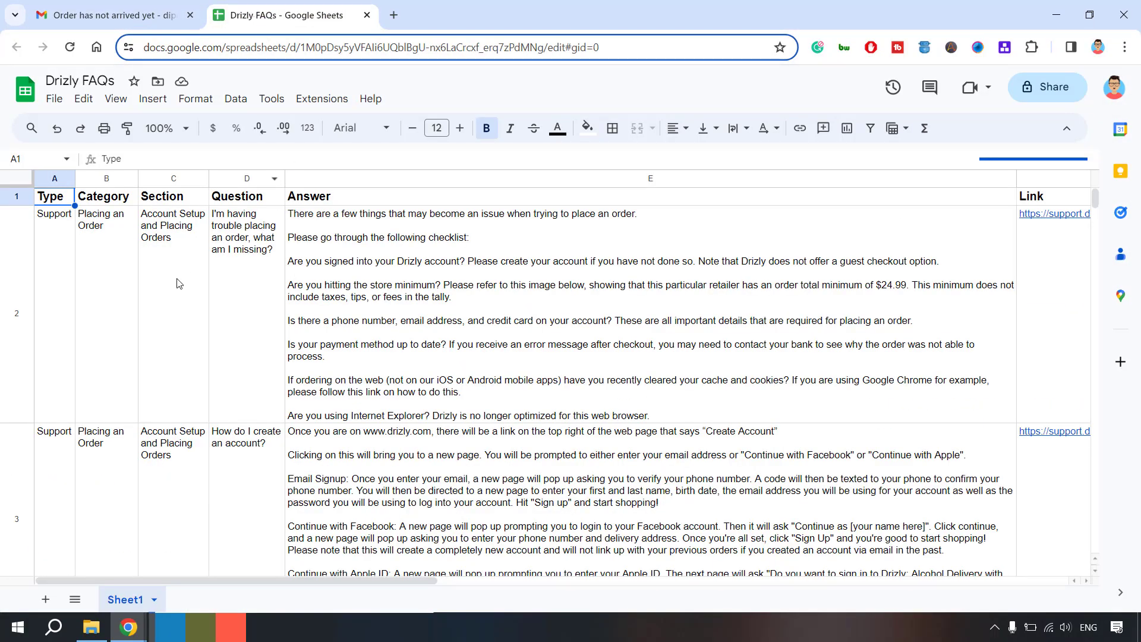
{"action": "left_click", "coordinate": [239, 238]}
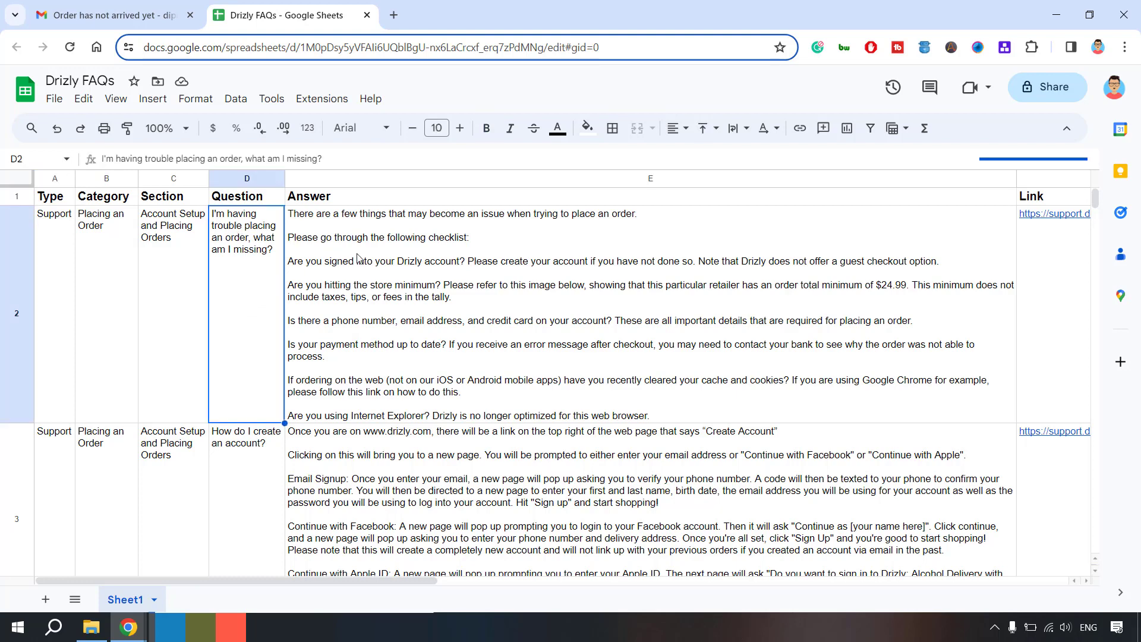
{"action": "left_click", "coordinate": [410, 274]}
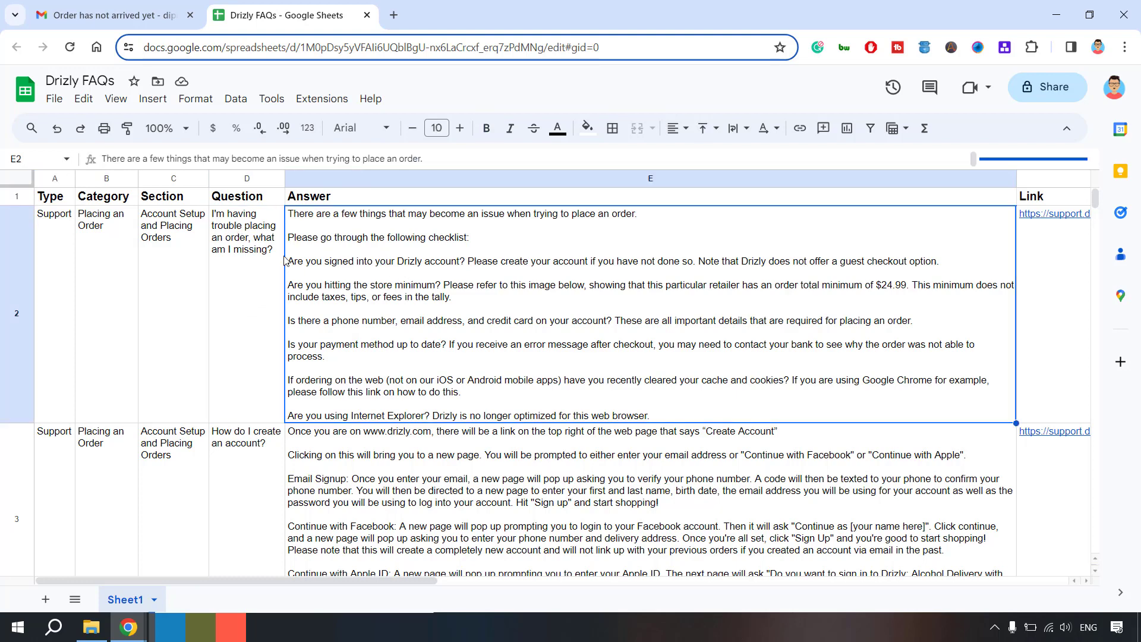
{"action": "left_click", "coordinate": [238, 272]}
{"action": "scroll", "coordinate": [312, 303], "scroll_direction": "down", "scroll_amount": 5}
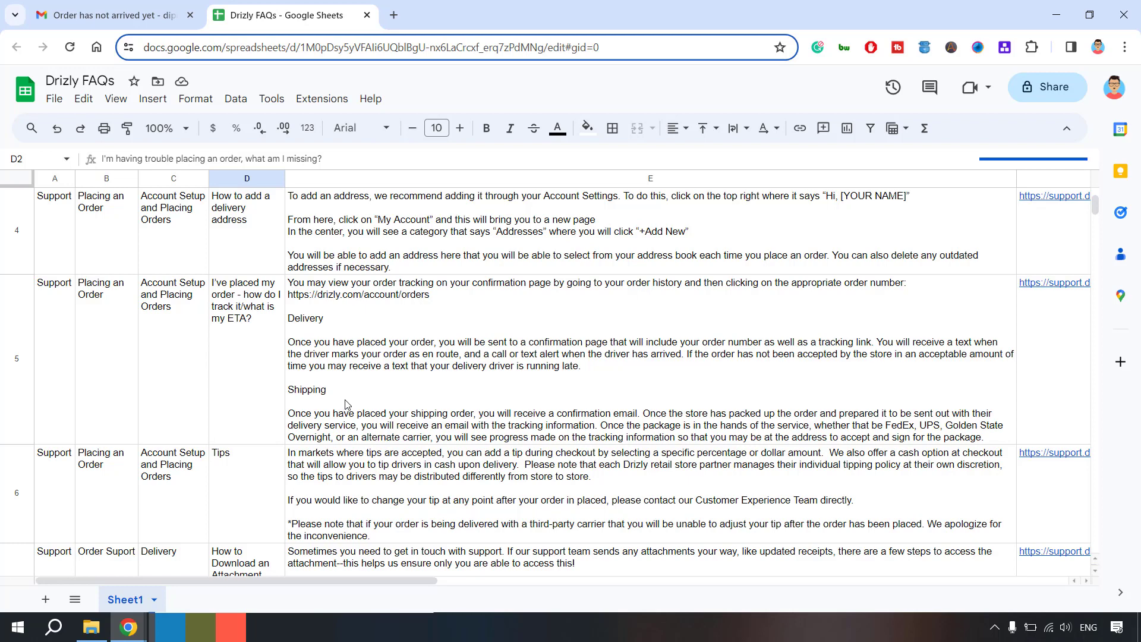
Examine the order-tracking question and its answer in row 5 of the Drizly FAQs sheet.
{"action": "left_click", "coordinate": [249, 301]}
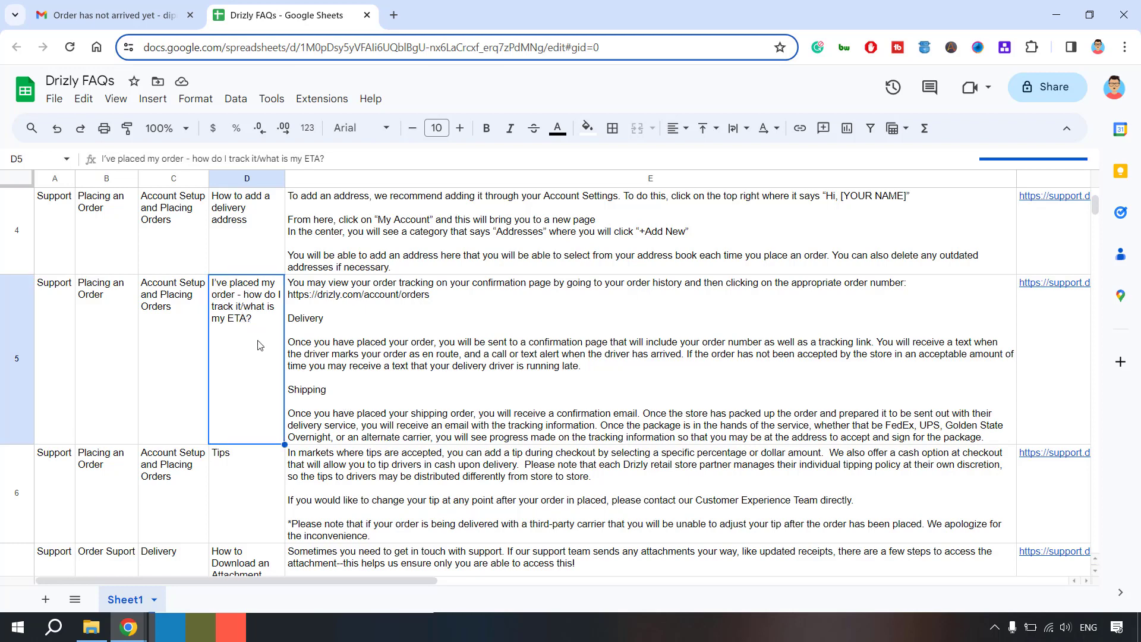
{"action": "left_click", "coordinate": [350, 297]}
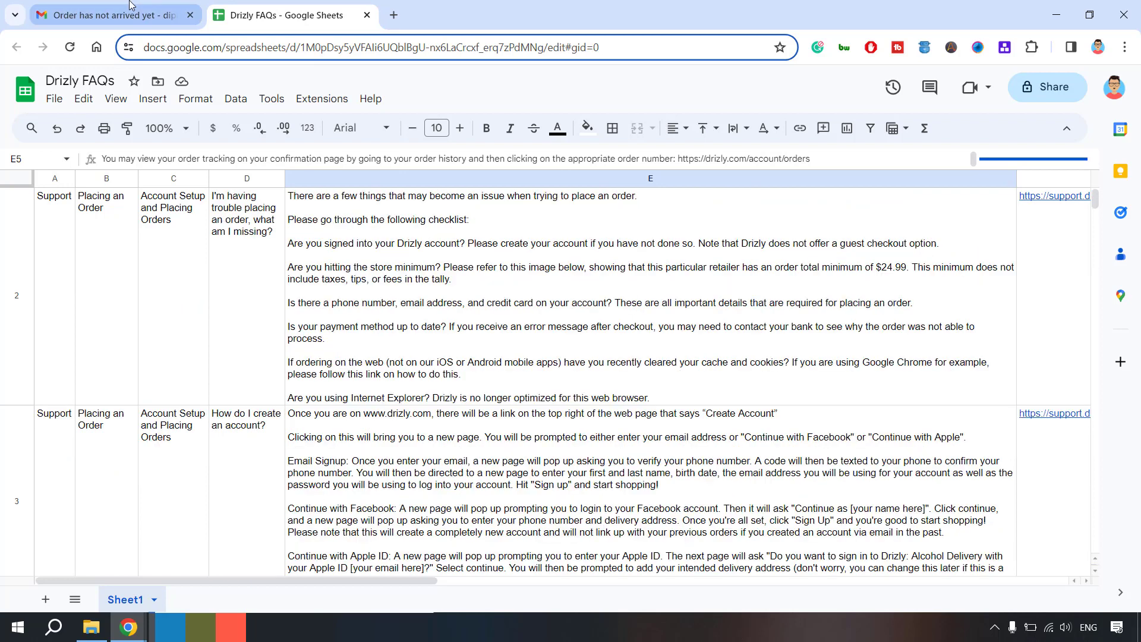
In the Lookup Google Sheet row brick, choose Drizly FAQs as the Google Sheet, check its tab name, and save the AI Copilot mod.
{"action": "left_click", "coordinate": [107, 15]}
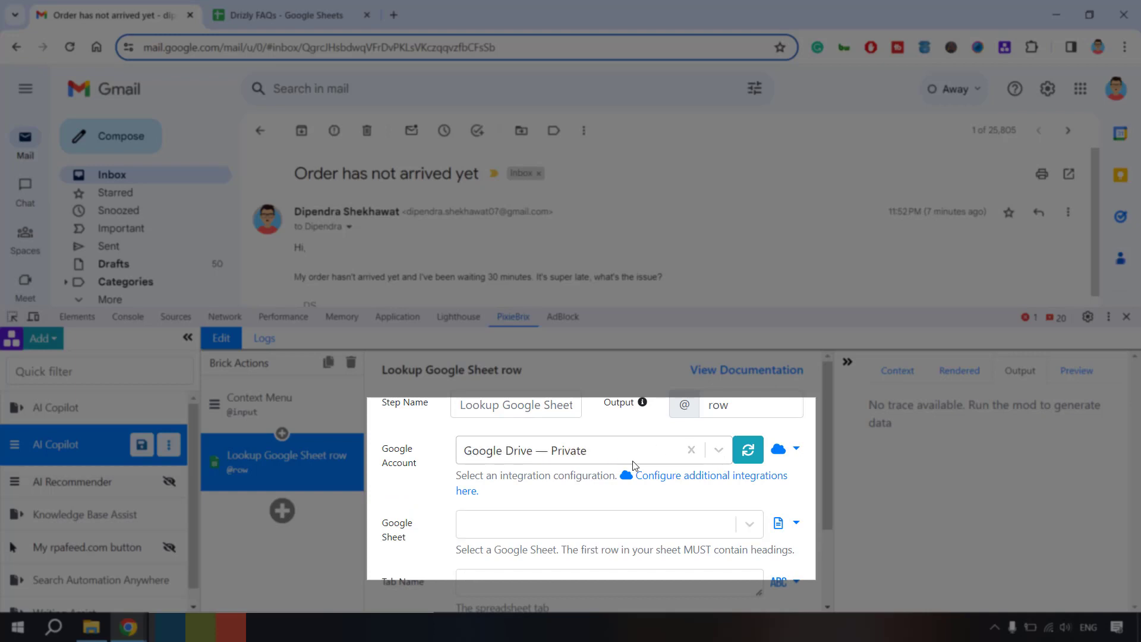
{"action": "left_click", "coordinate": [750, 526]}
{"action": "left_click", "coordinate": [516, 570]}
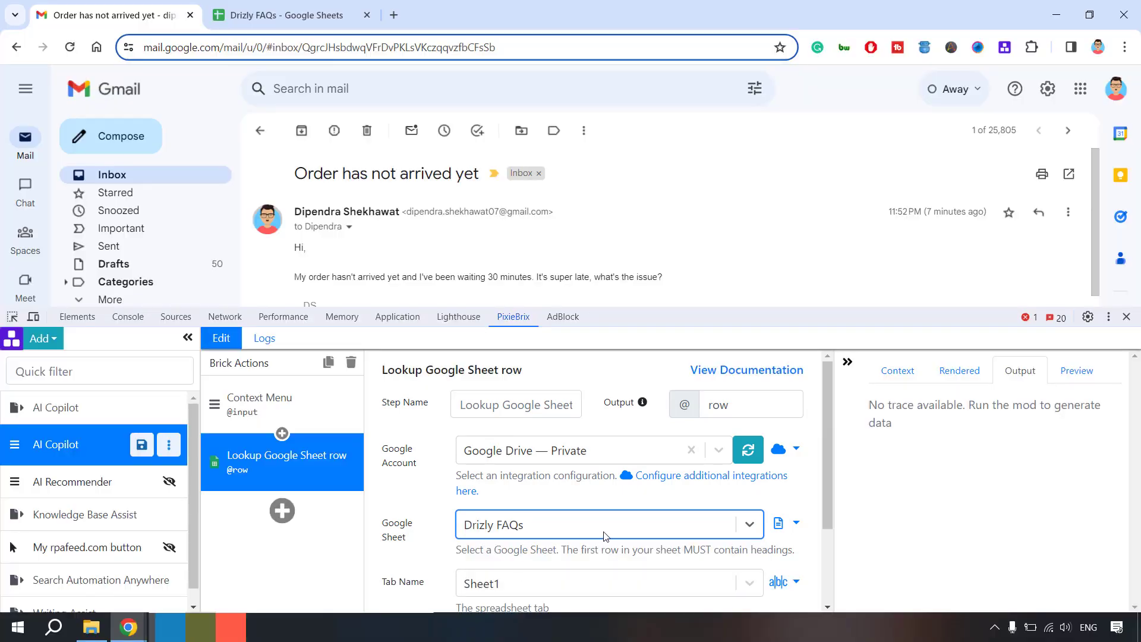
{"action": "scroll", "coordinate": [605, 538], "scroll_direction": "down", "scroll_amount": 1}
{"action": "left_click", "coordinate": [280, 15]}
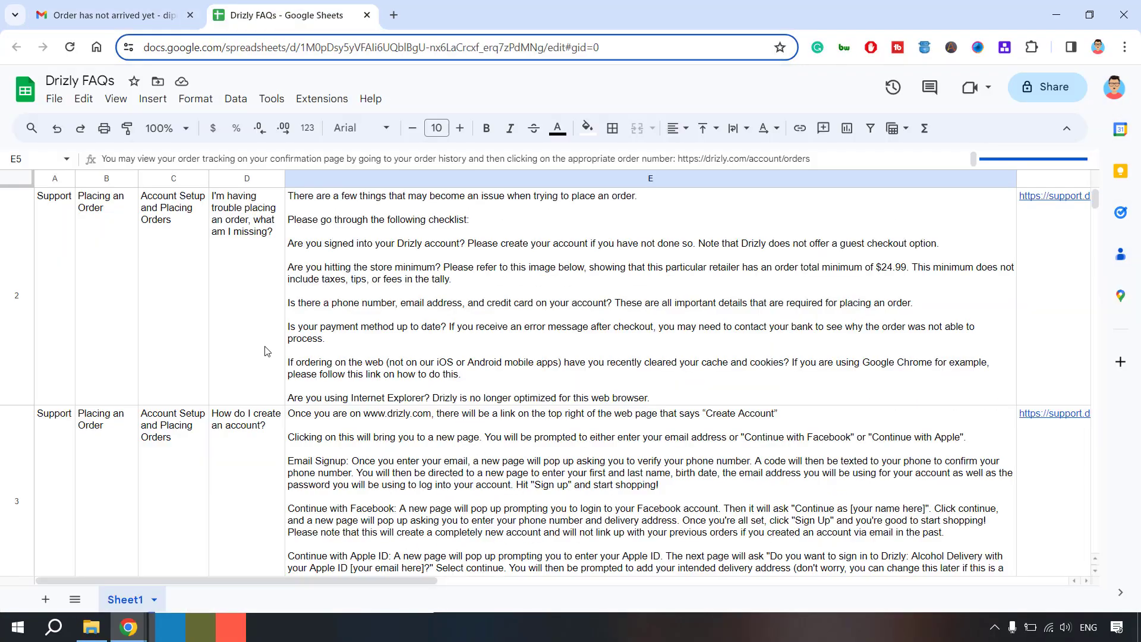
{"action": "left_click", "coordinate": [136, 17]}
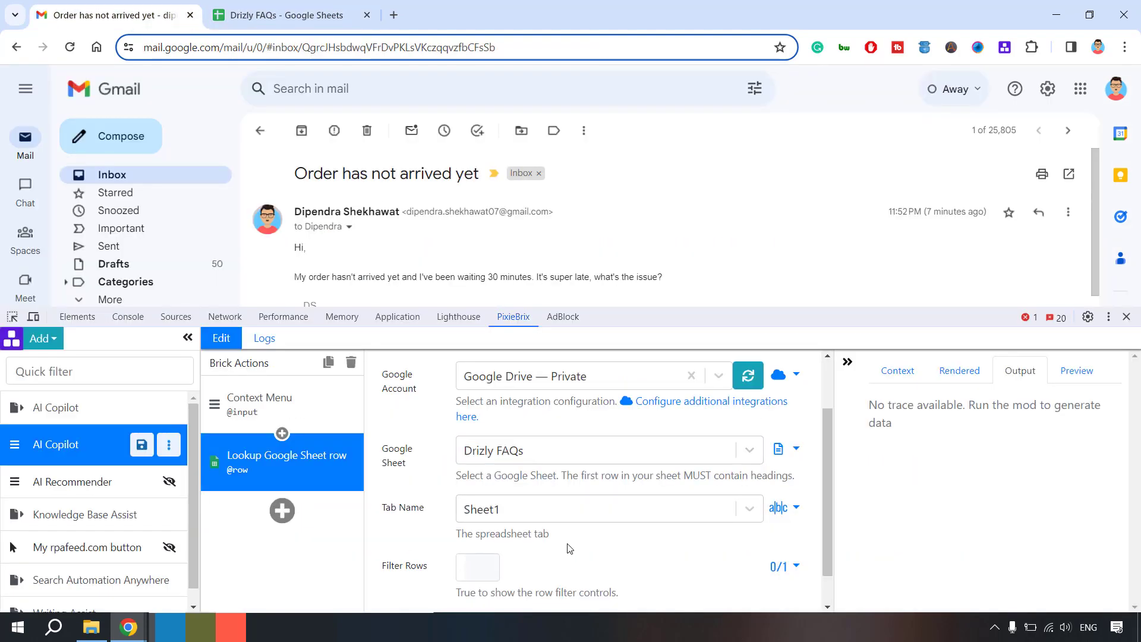
{"action": "left_click", "coordinate": [151, 448]}
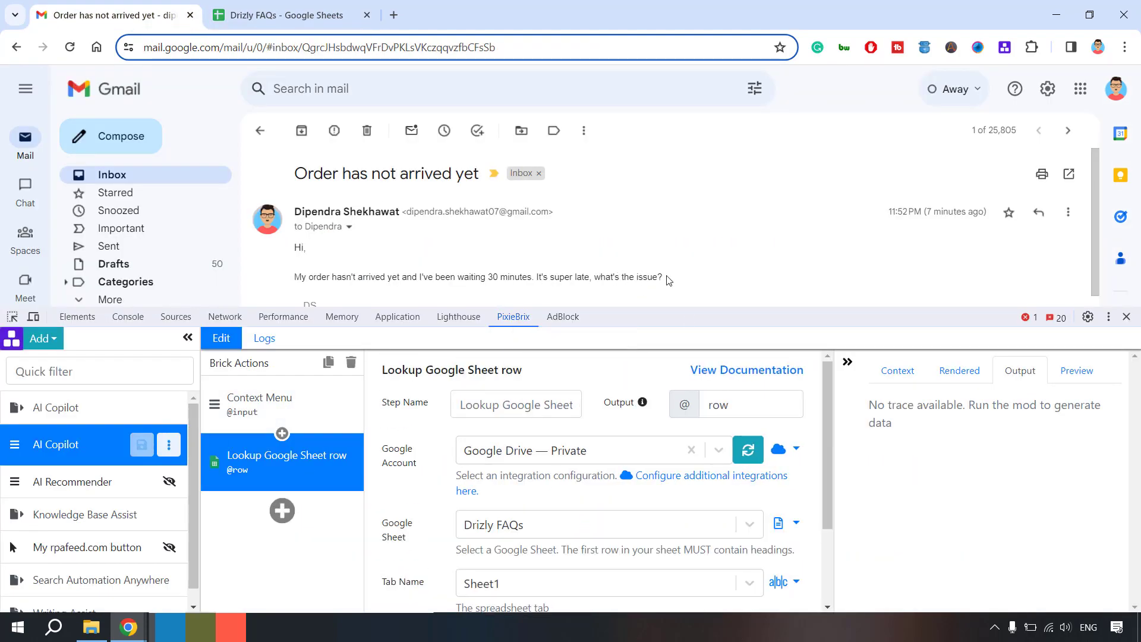
Run the new AI Copilot mod on the email text "It's super late, what's the issue?".
{"action": "left_click_drag", "start_coordinate": [664, 277], "coordinate": [533, 277]}
{"action": "right_click", "coordinate": [563, 280]}
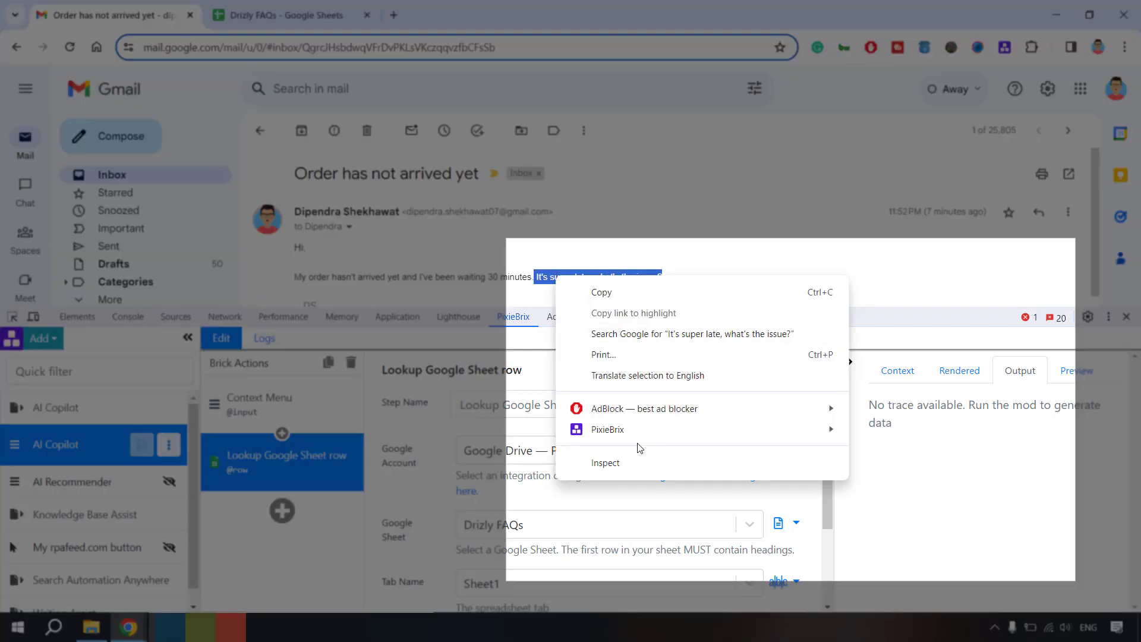
{"action": "mouse_move", "coordinate": [707, 431]}
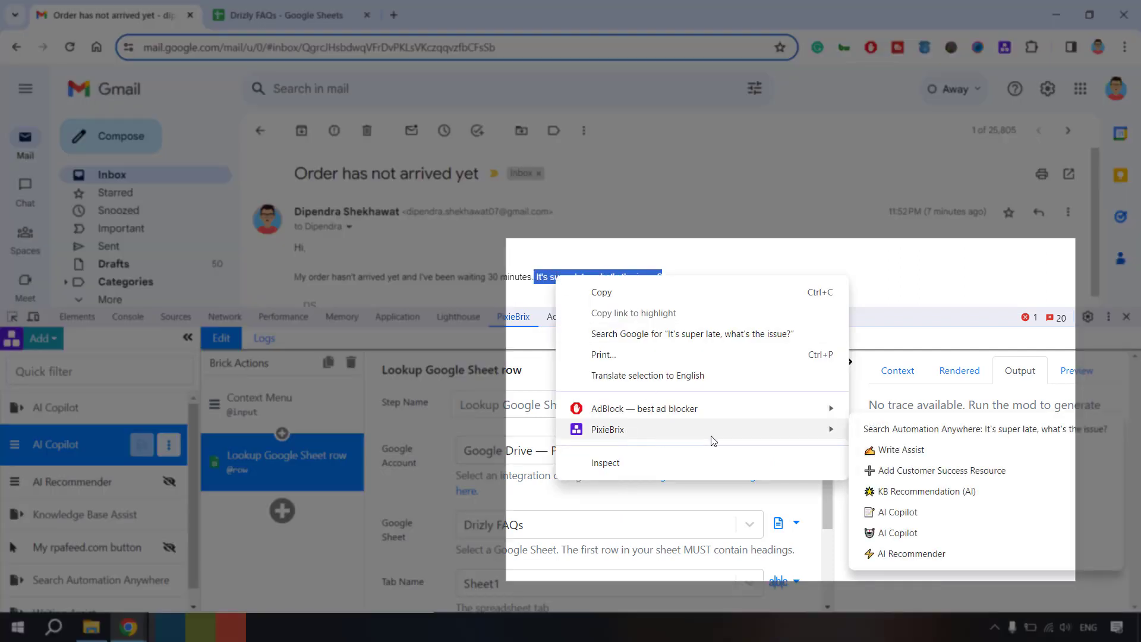
{"action": "left_click", "coordinate": [903, 535]}
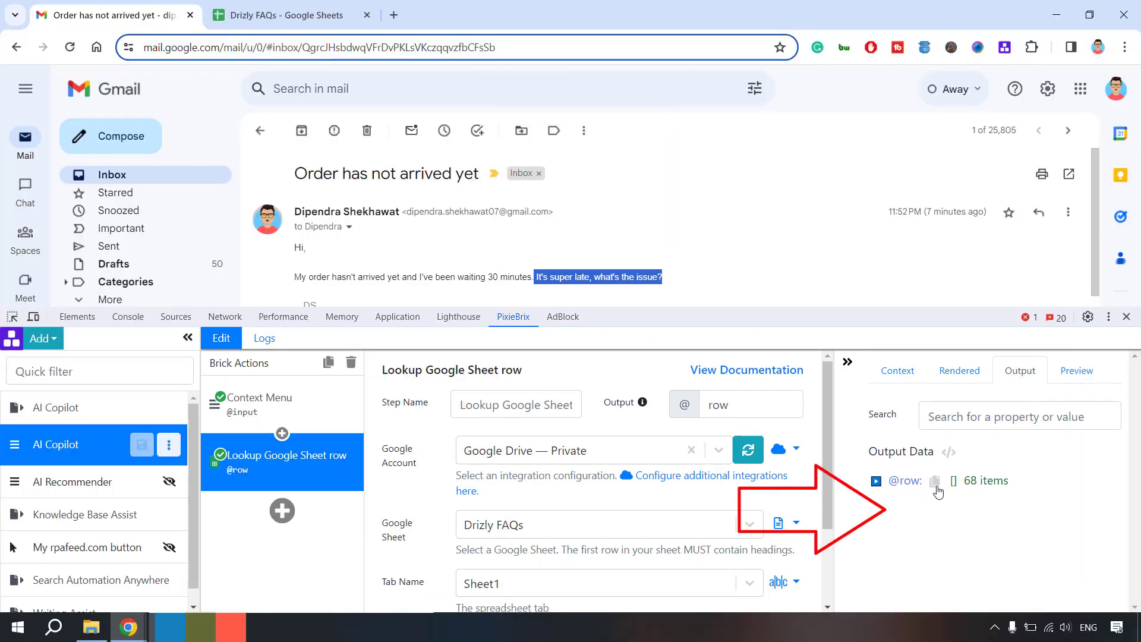
{"action": "left_click", "coordinate": [876, 481]}
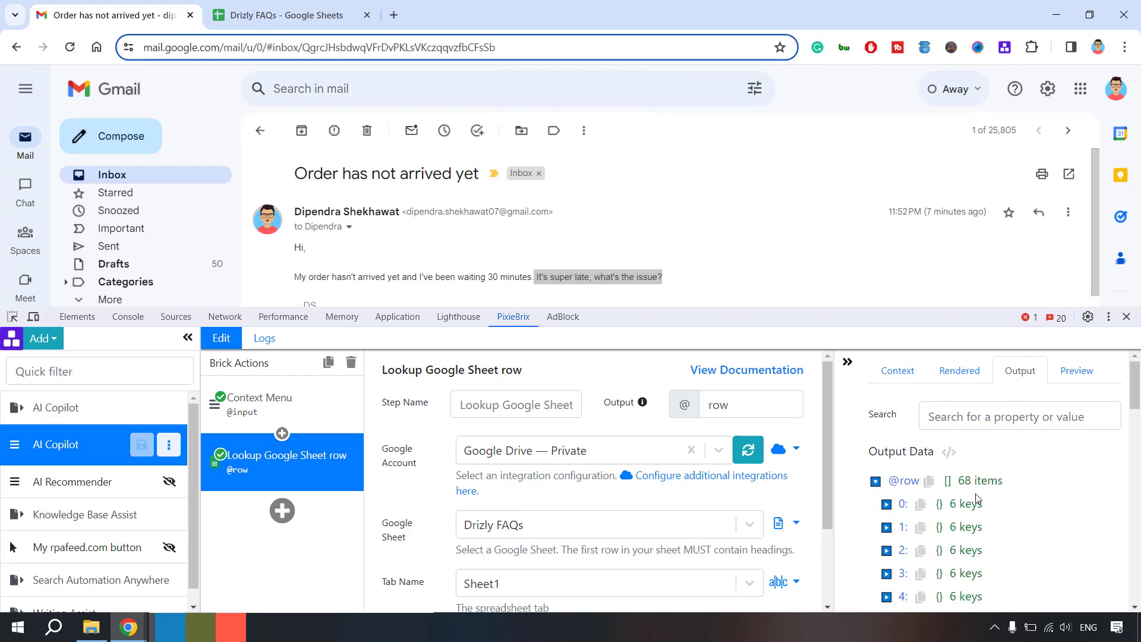
{"action": "left_click", "coordinate": [887, 505]}
{"action": "scroll", "coordinate": [969, 456], "scroll_direction": "down", "scroll_amount": 2}
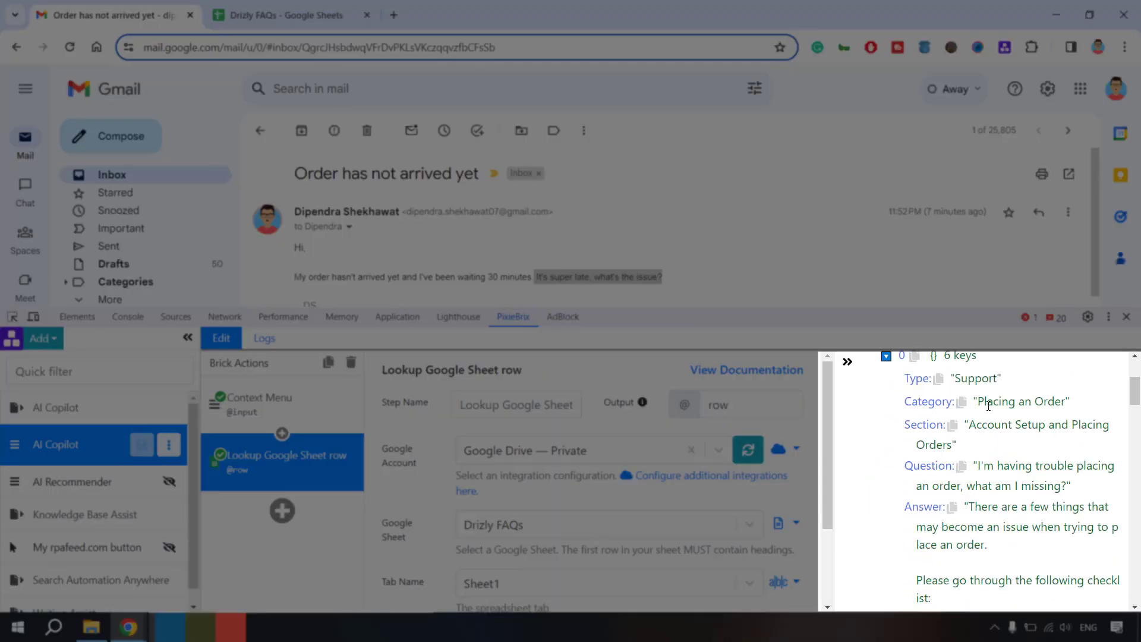
{"action": "left_click_drag", "start_coordinate": [985, 402], "coordinate": [1059, 402]}
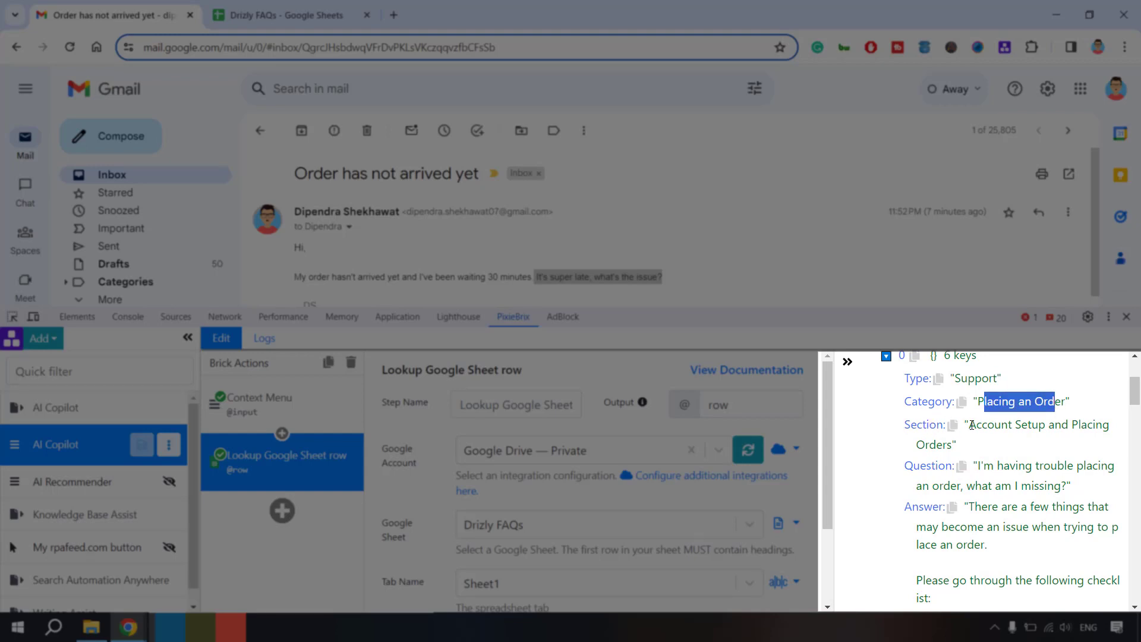
{"action": "left_click_drag", "start_coordinate": [969, 425], "coordinate": [1065, 486]}
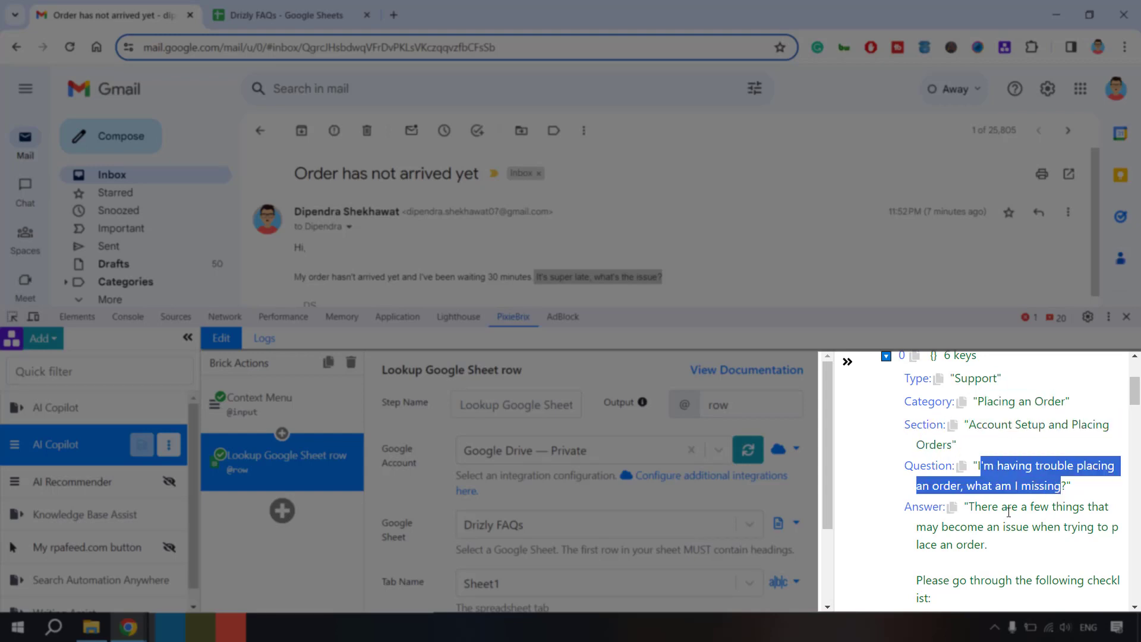
{"action": "left_click_drag", "start_coordinate": [982, 506], "coordinate": [990, 556]}
{"action": "scroll", "coordinate": [1026, 530], "scroll_direction": "down", "scroll_amount": 3}
{"action": "scroll", "coordinate": [980, 506], "scroll_direction": "up", "scroll_amount": 5}
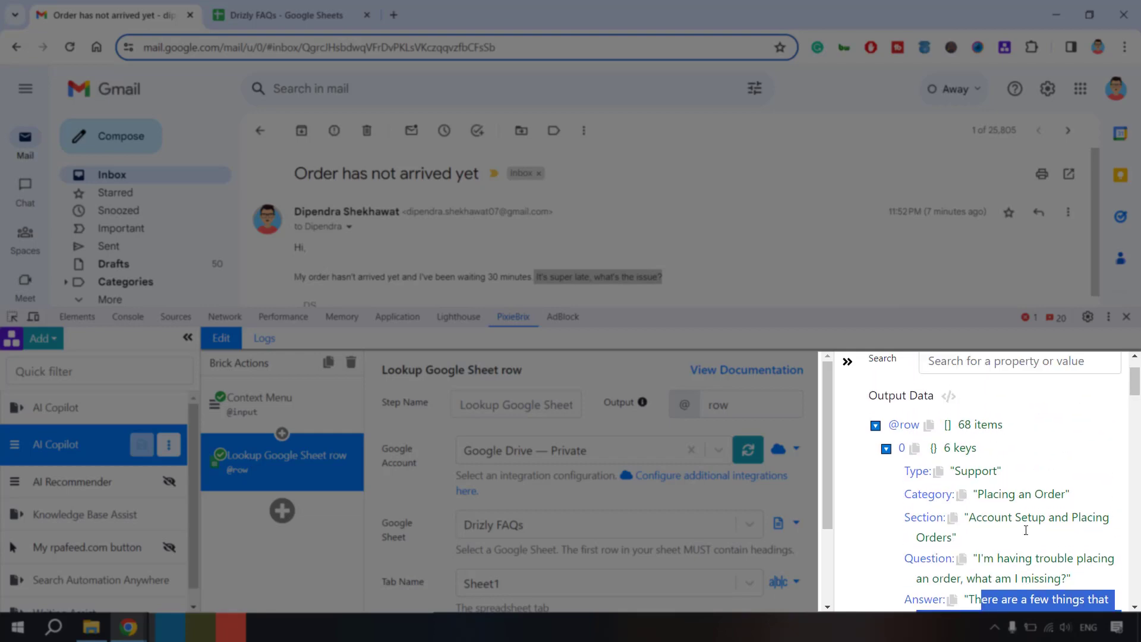
{"action": "left_click", "coordinate": [925, 473]}
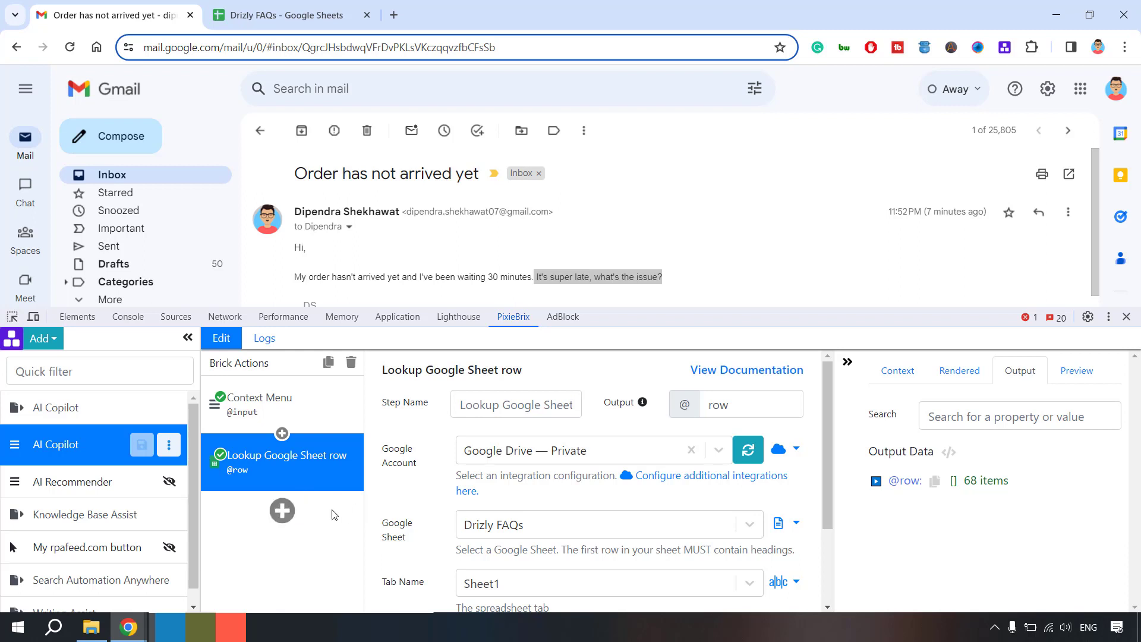
Add a jq - JSON processor brick after the Lookup Google Sheet row brick.
{"action": "left_click", "coordinate": [283, 511]}
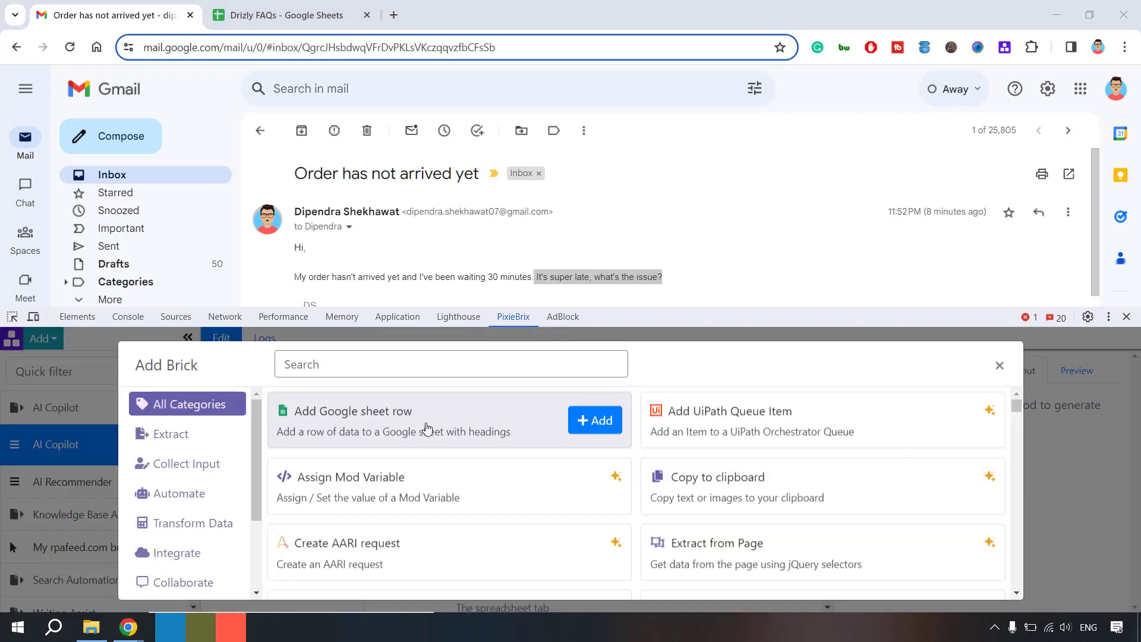
{"action": "left_click", "coordinate": [399, 368]}
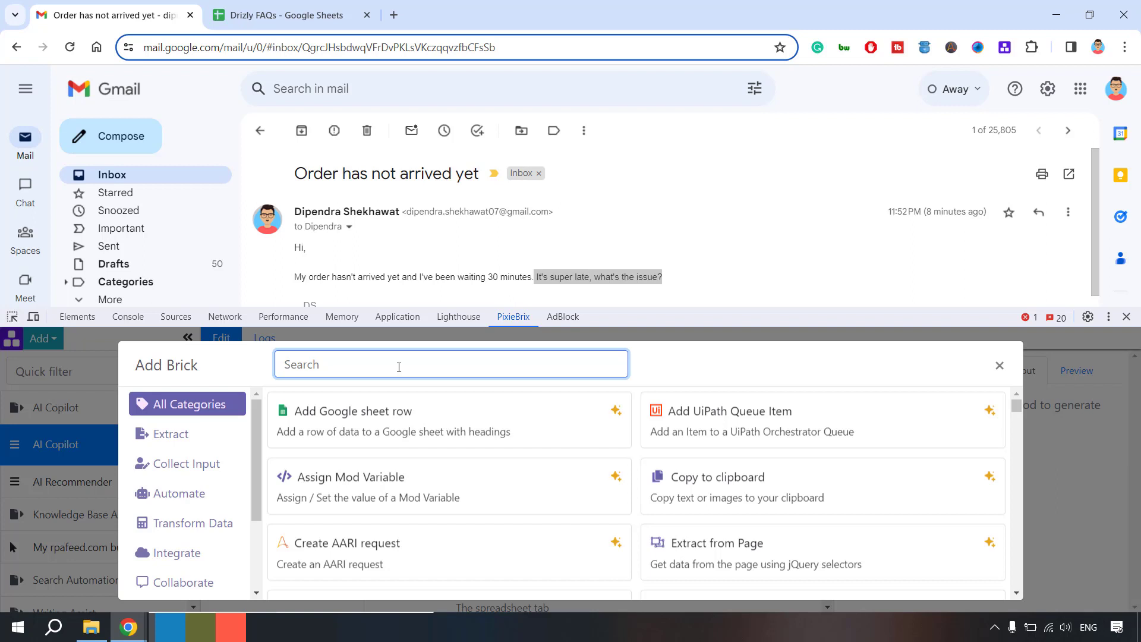
{"action": "type", "text": "JSON"}
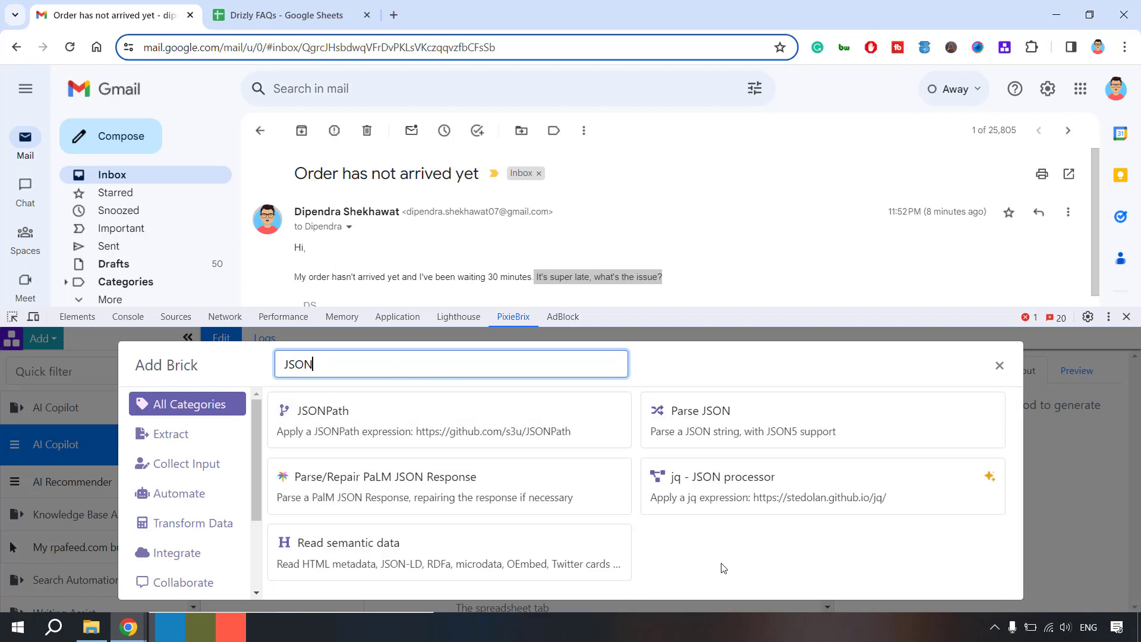
{"action": "mouse_move", "coordinate": [705, 506]}
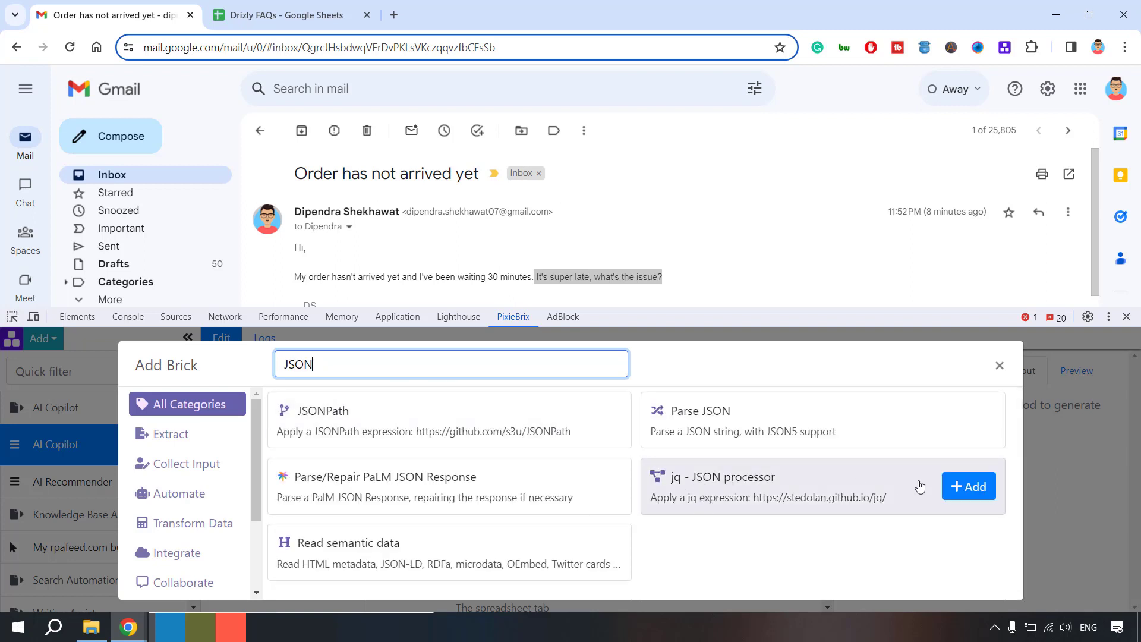
{"action": "left_click", "coordinate": [963, 491]}
{"action": "left_click", "coordinate": [579, 411]}
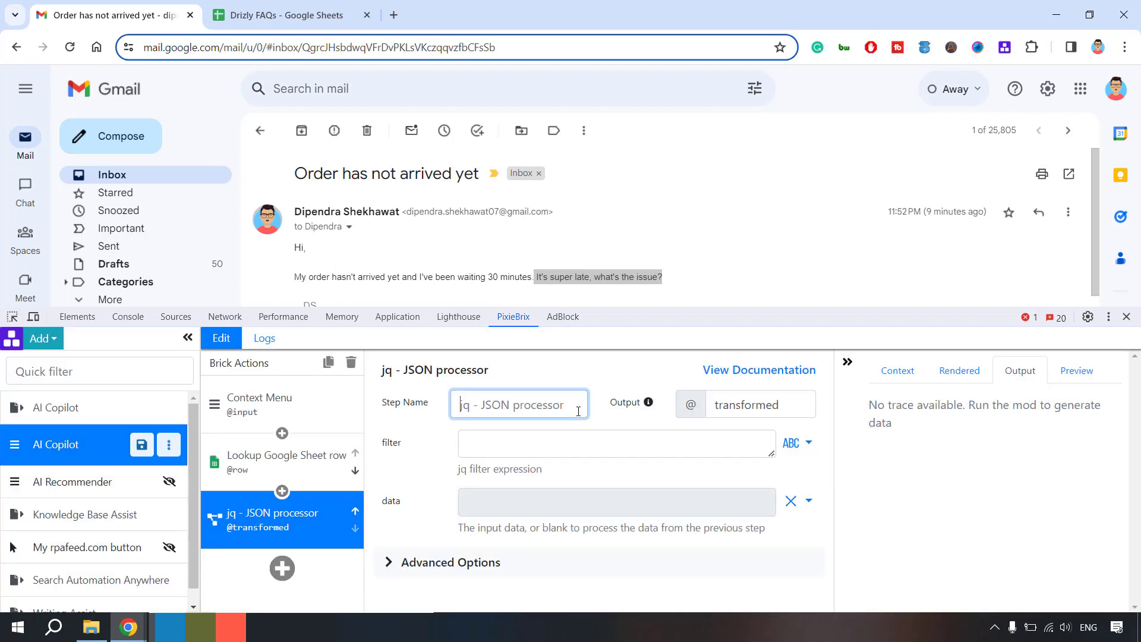
{"action": "left_click", "coordinate": [508, 448]}
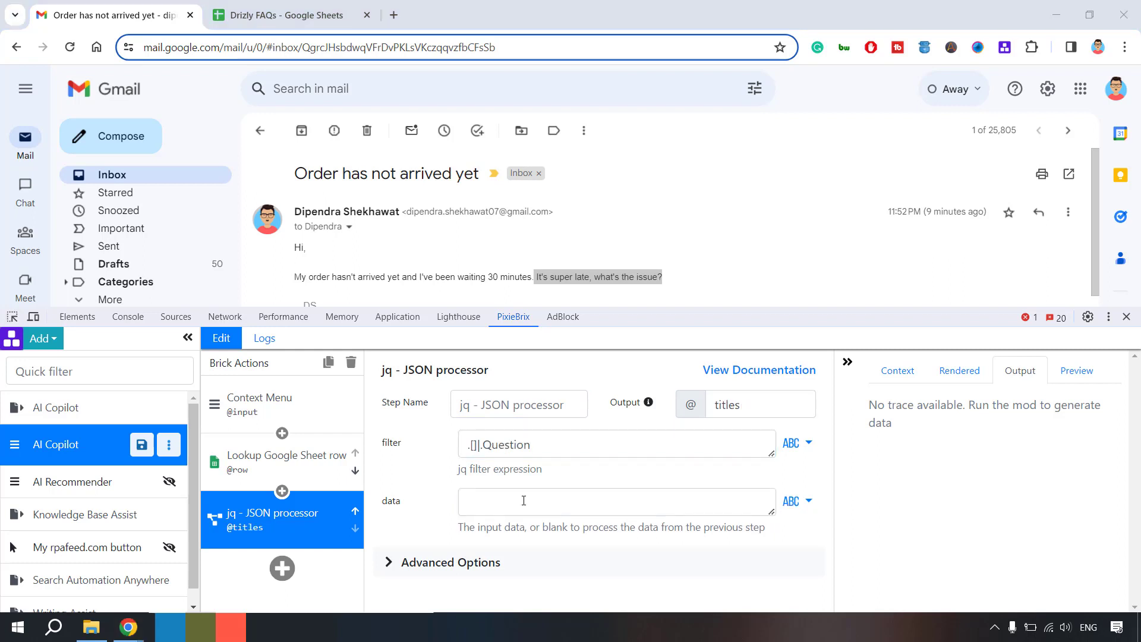
{"action": "left_click", "coordinate": [526, 499]}
{"action": "type", "text": "@row"}
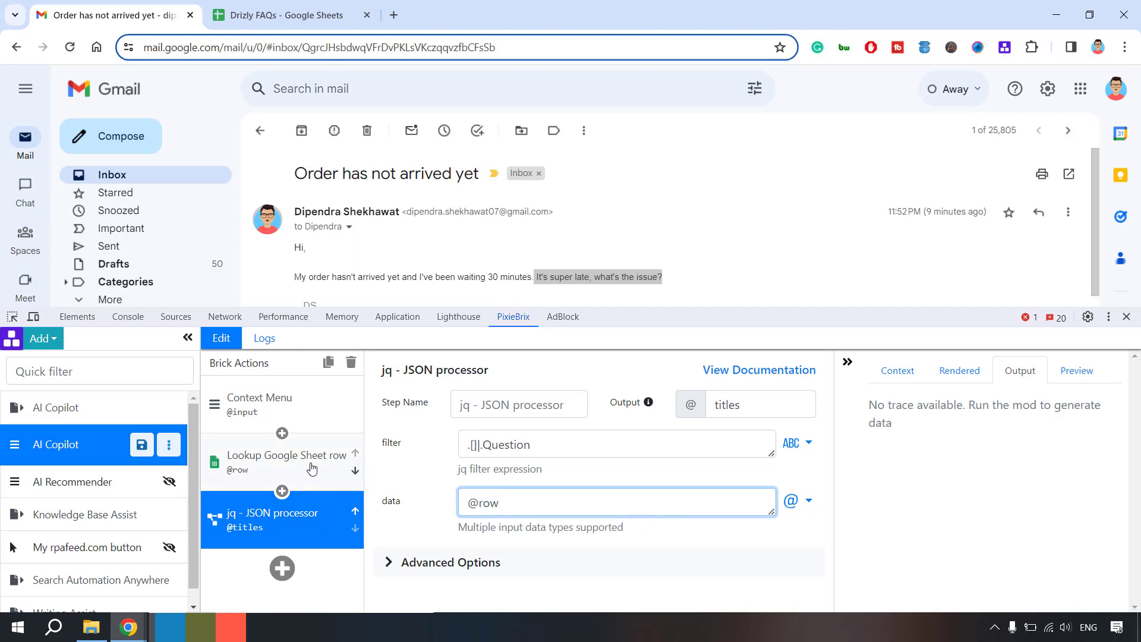
{"action": "left_click", "coordinate": [277, 510]}
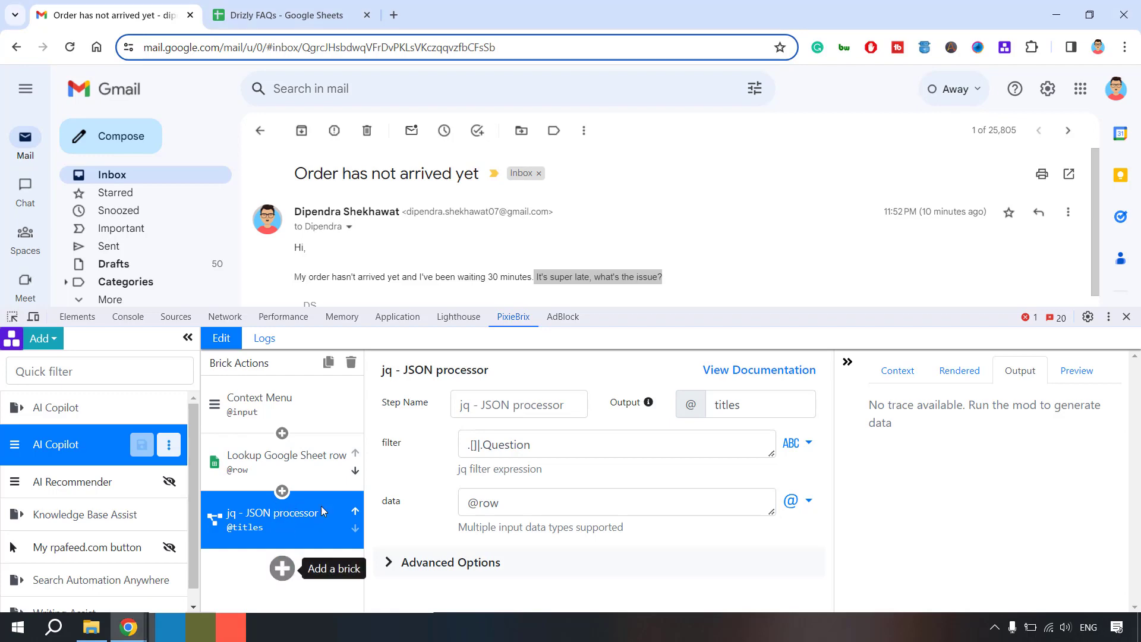
Add a Create Chat Response with ChatGPT brick after the jq brick and name its output chatgptOutput.
{"action": "left_click", "coordinate": [283, 570]}
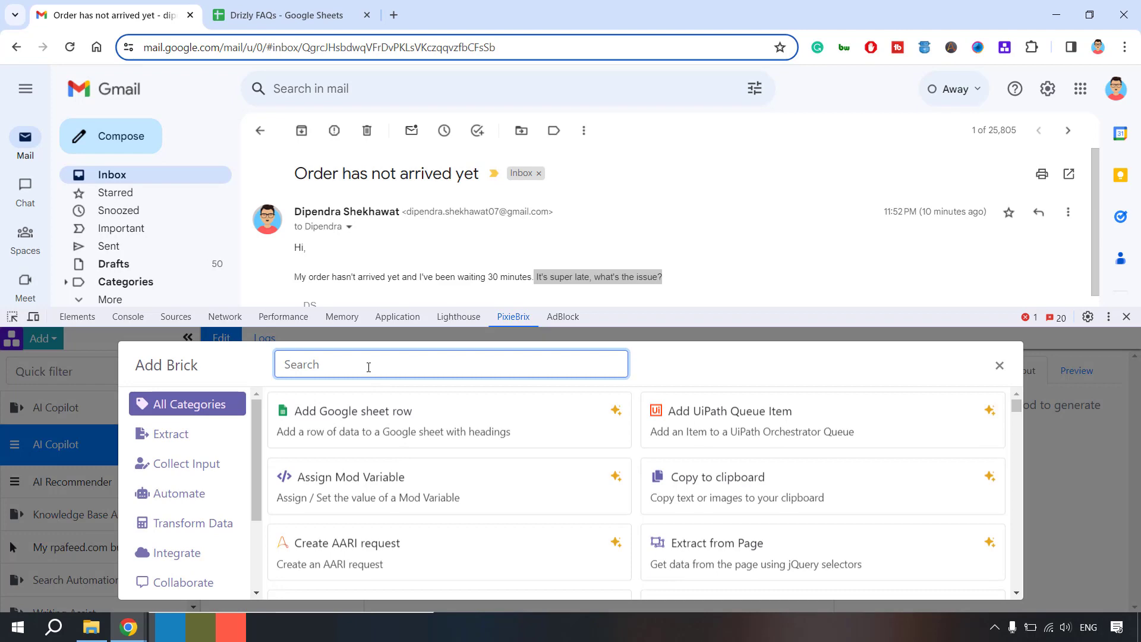
{"action": "type", "text": "chatgpt"}
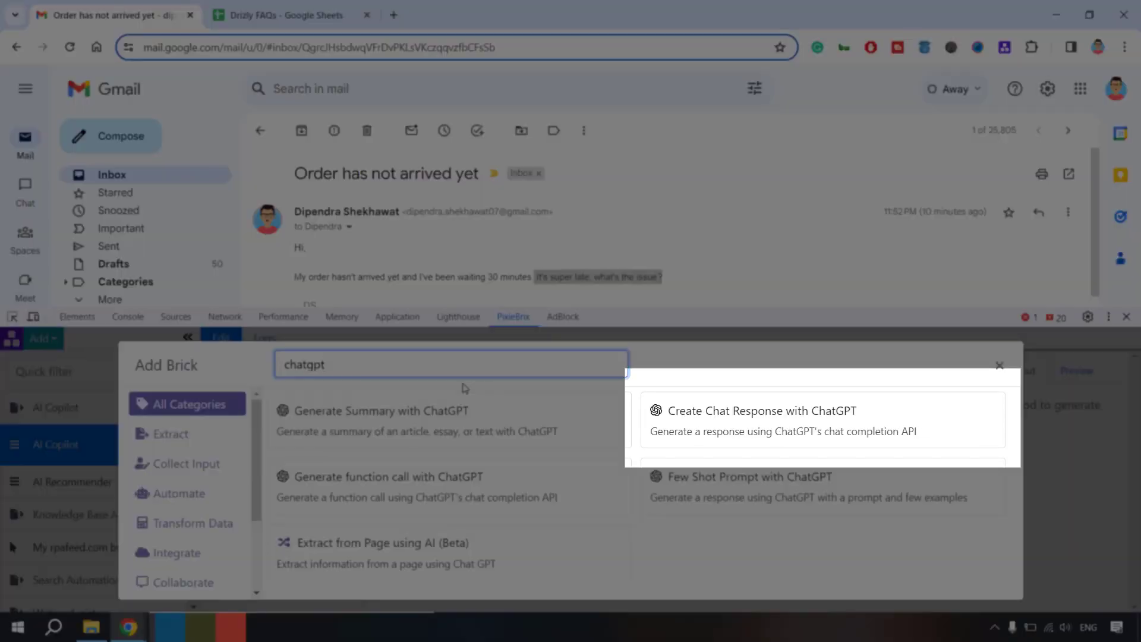
{"action": "mouse_move", "coordinate": [742, 435]}
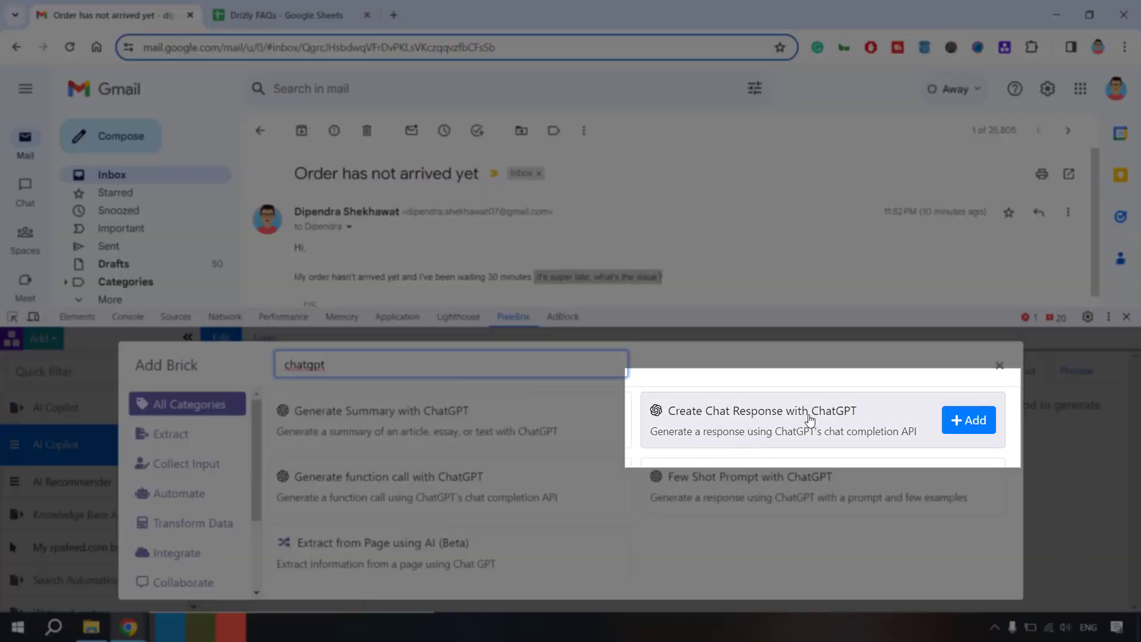
{"action": "left_click", "coordinate": [970, 421]}
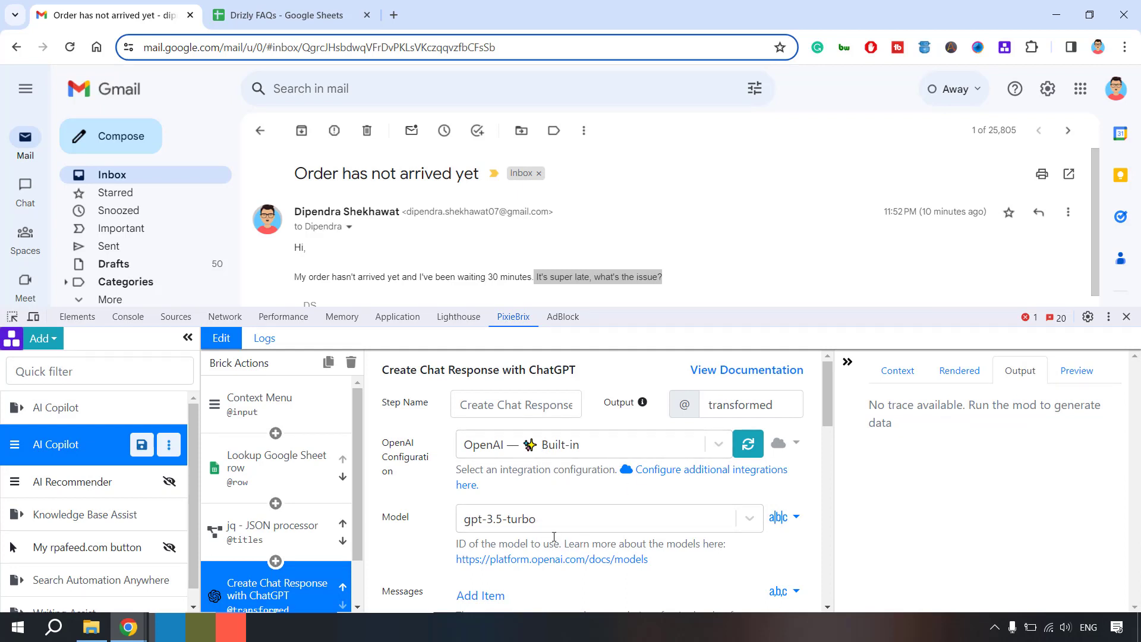
{"action": "double_click", "coordinate": [742, 406]}
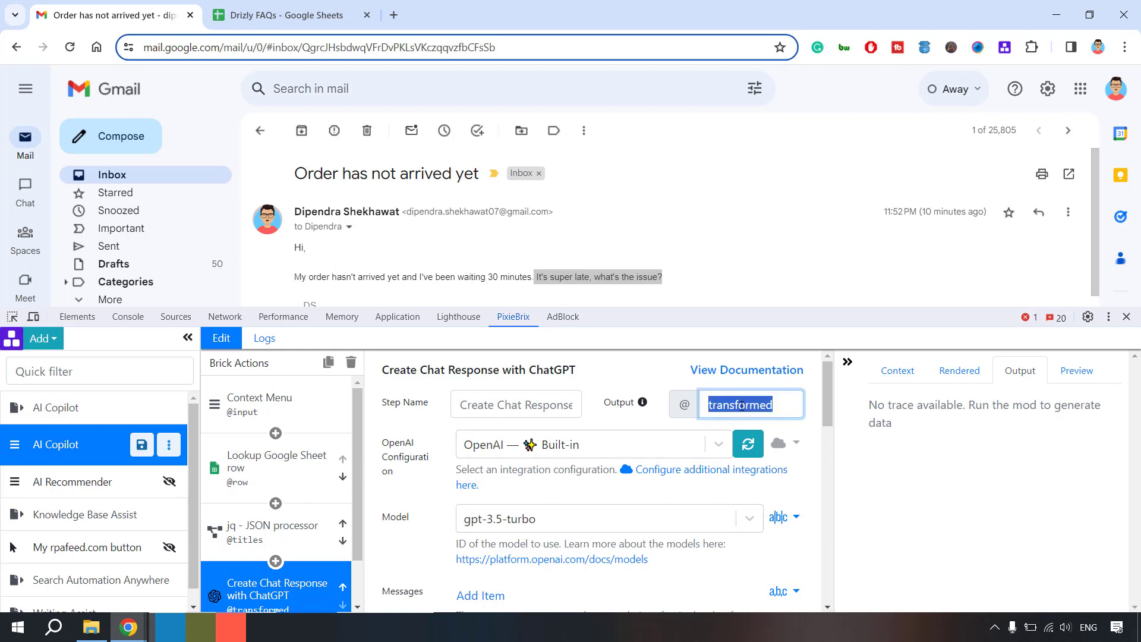
{"action": "type", "text": "chatg"}
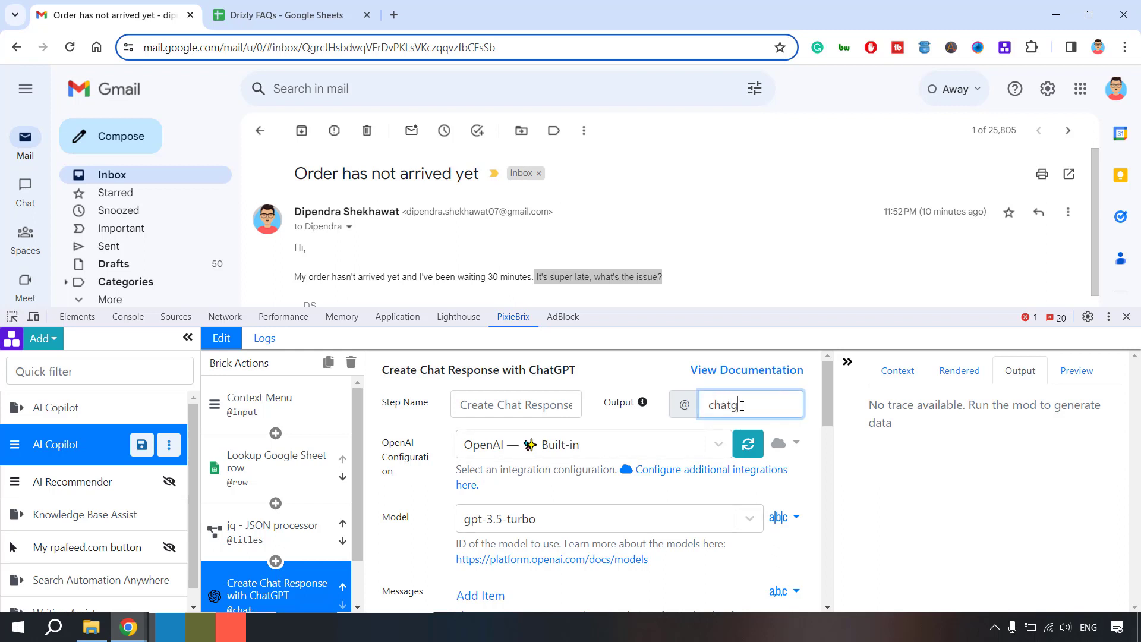
{"action": "type", "text": "ptOutput"}
Add a system message to the ChatGPT brick, pasting the prompt that asks for the most relevant article title or "none".
{"action": "scroll", "coordinate": [627, 497], "scroll_direction": "down", "scroll_amount": 3}
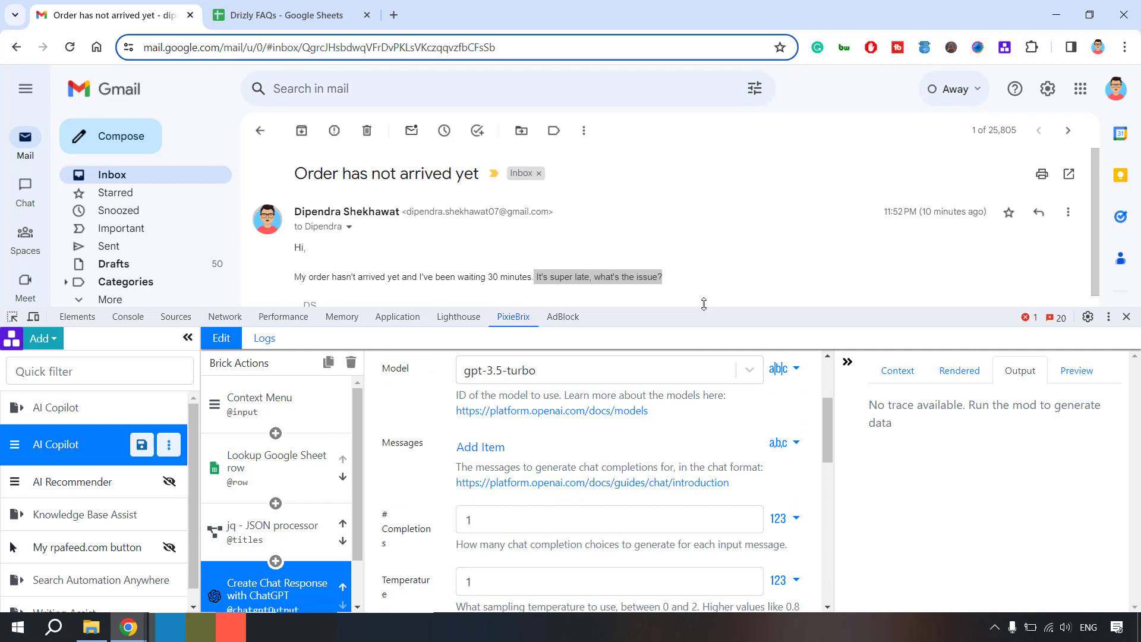
{"action": "left_click", "coordinate": [486, 451]}
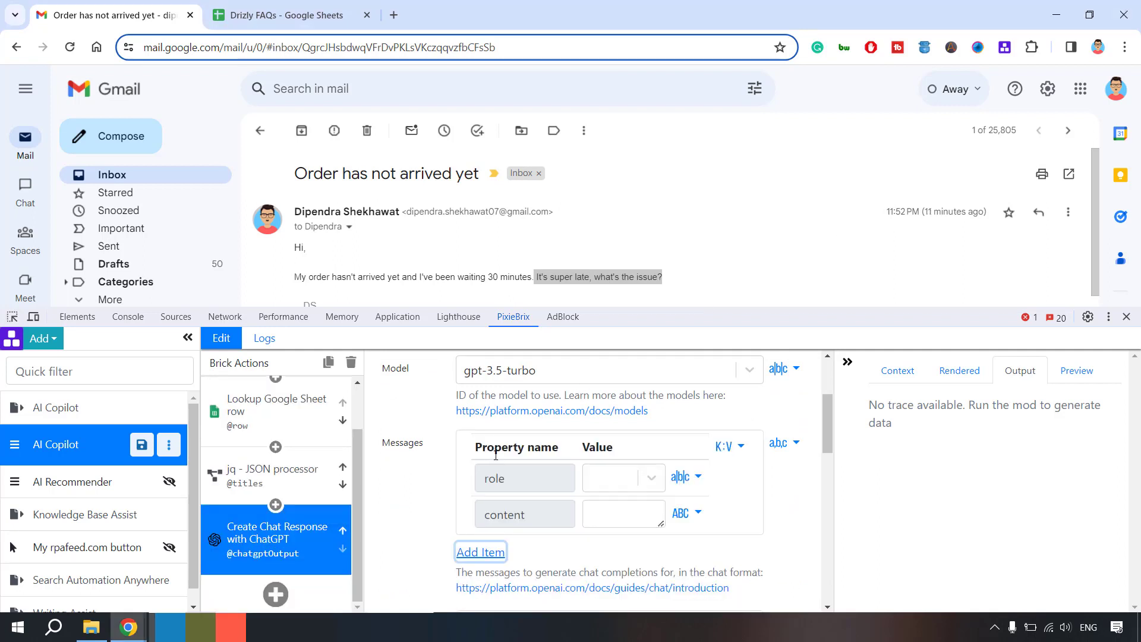
{"action": "left_click", "coordinate": [612, 482]}
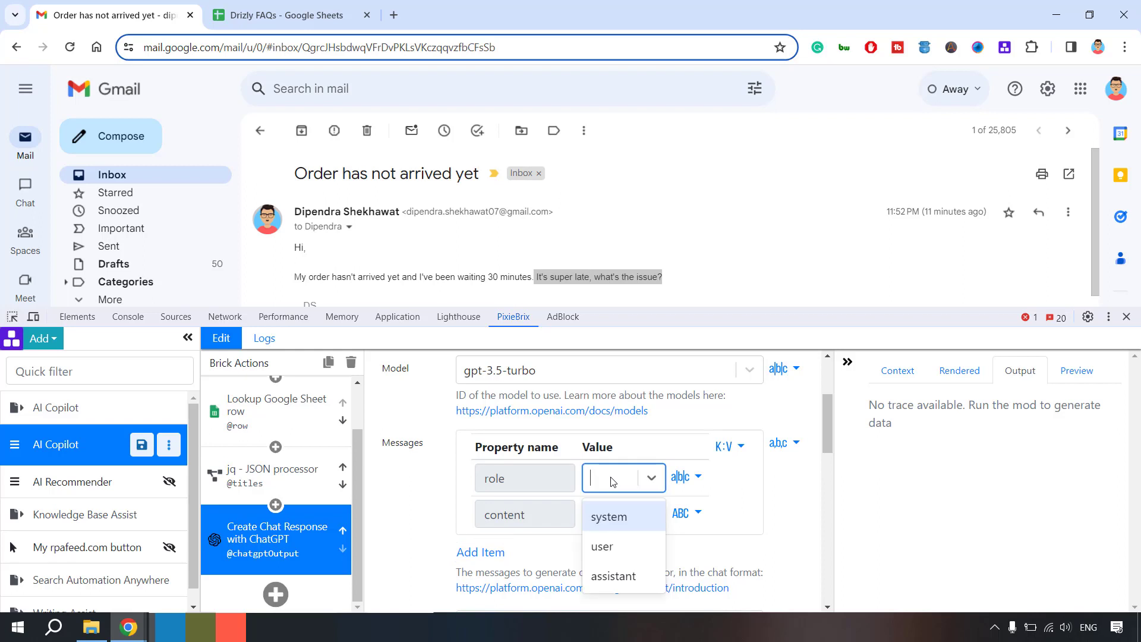
{"action": "left_click", "coordinate": [612, 520]}
{"action": "left_click", "coordinate": [609, 517]}
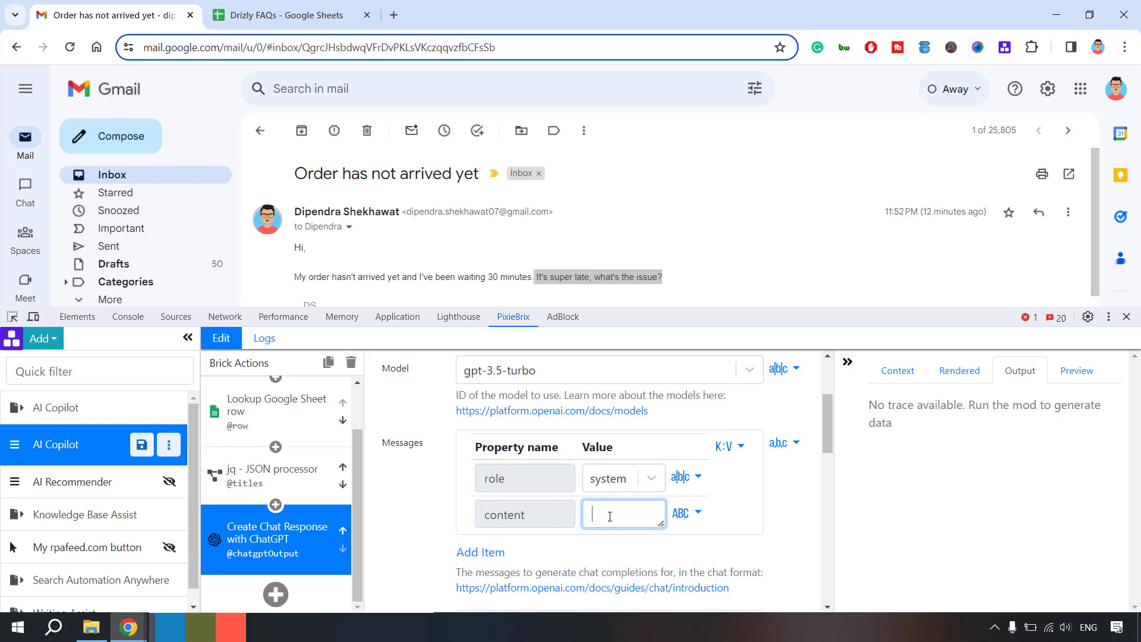
{"action": "key", "text": "ctrl+v"}
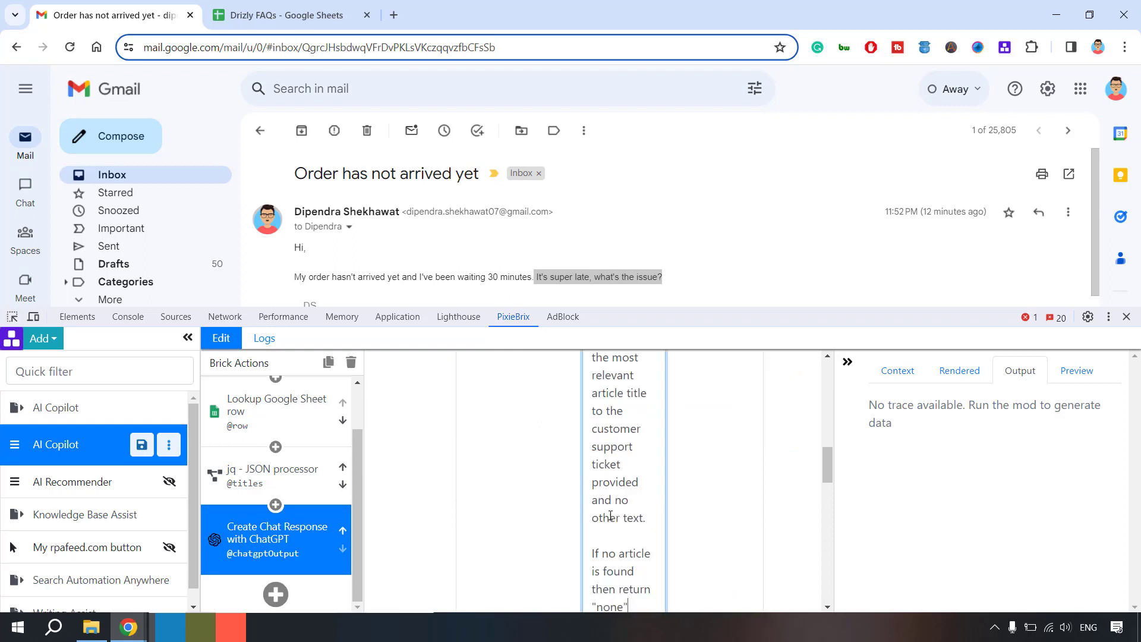
{"action": "left_click", "coordinate": [847, 361]}
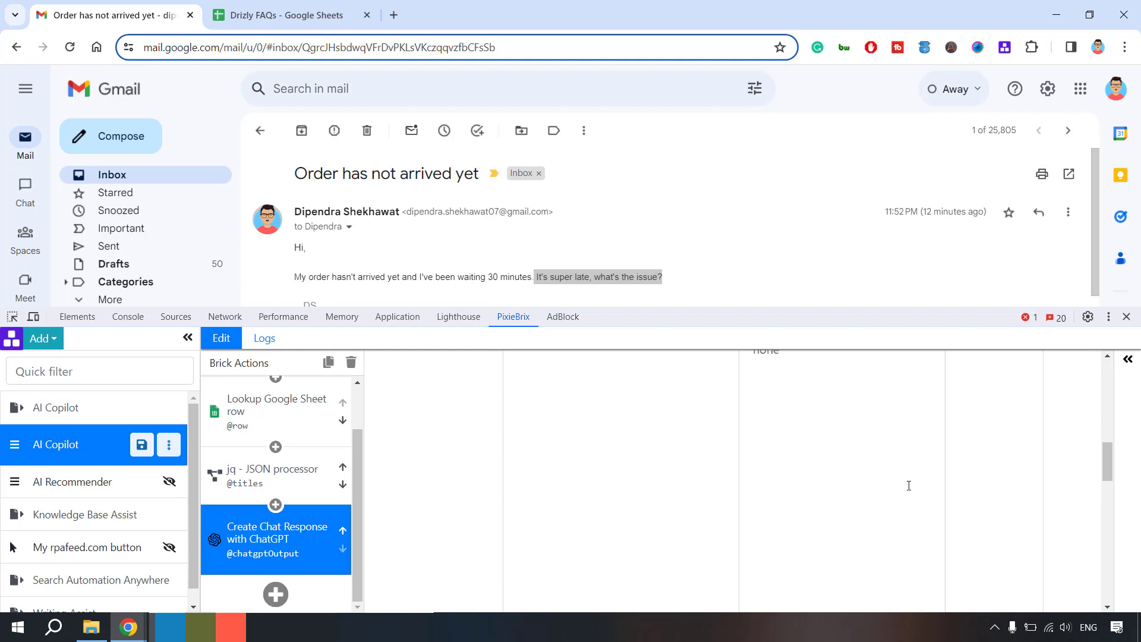
{"action": "scroll", "coordinate": [910, 502], "scroll_direction": "up", "scroll_amount": 5}
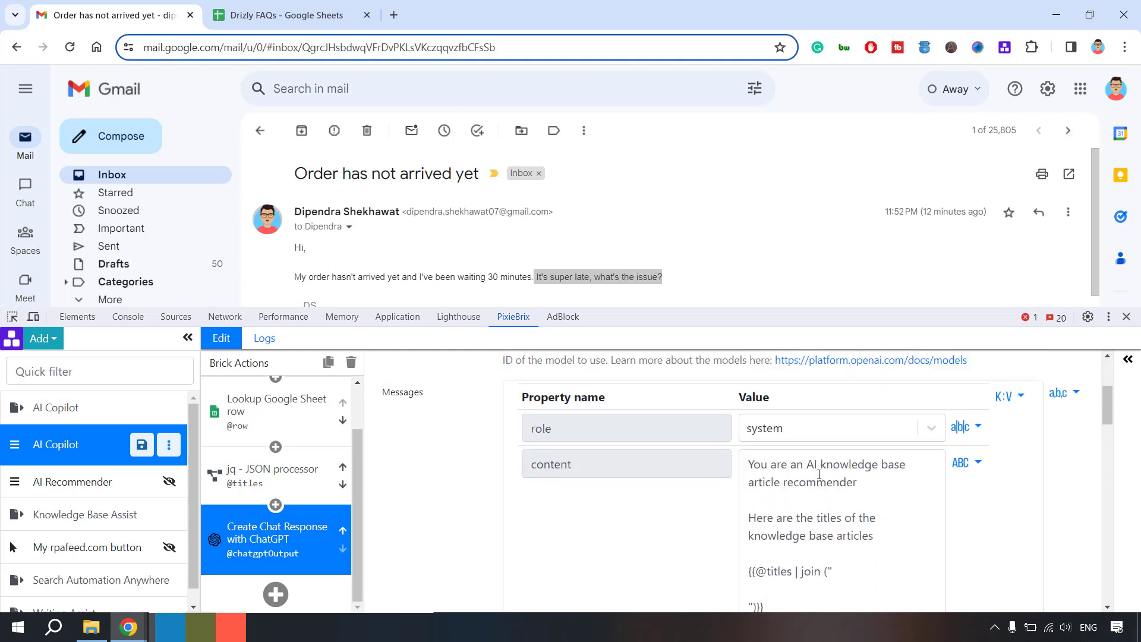
{"action": "left_click_drag", "start_coordinate": [751, 460], "coordinate": [851, 571]}
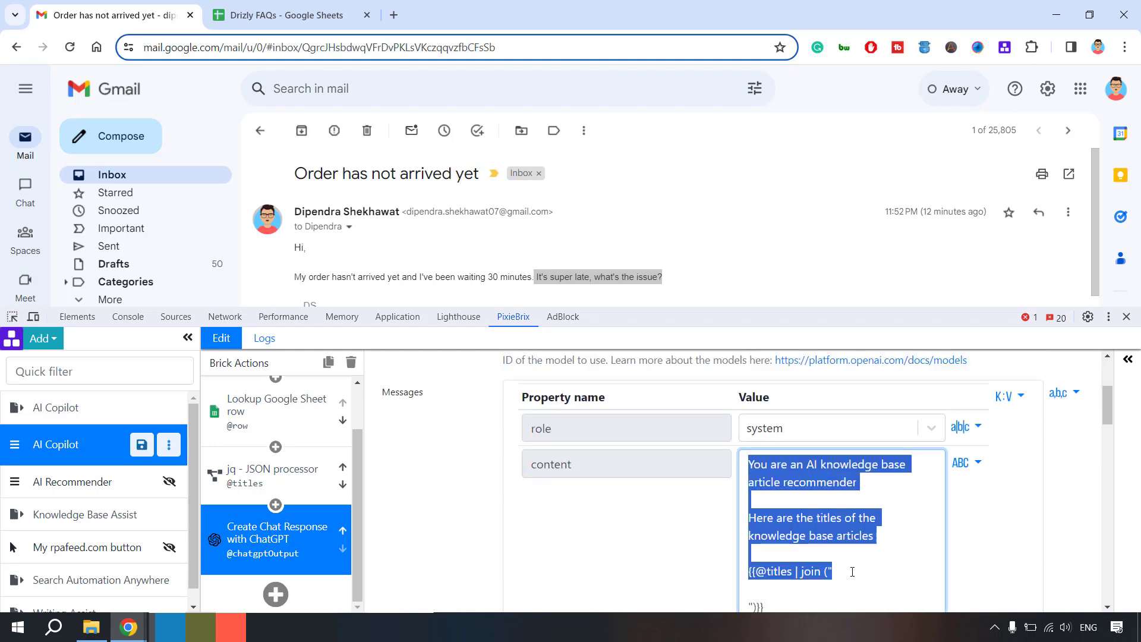
{"action": "left_click", "coordinate": [858, 493]}
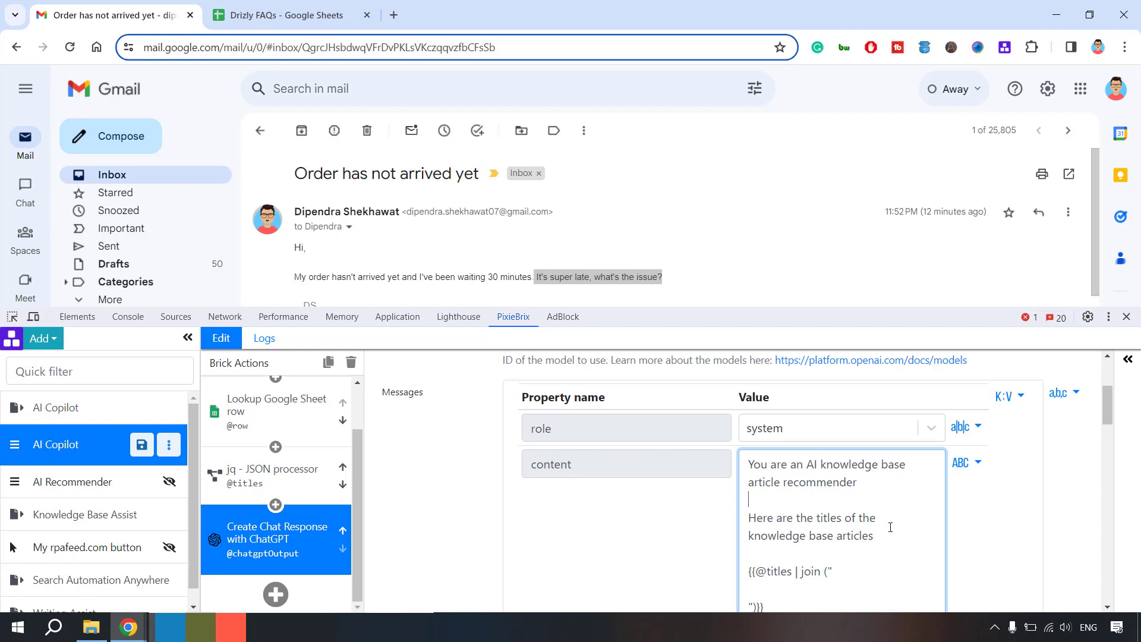
{"action": "scroll", "coordinate": [891, 527], "scroll_direction": "down", "scroll_amount": 1}
{"action": "left_click_drag", "start_coordinate": [769, 496], "coordinate": [822, 497]}
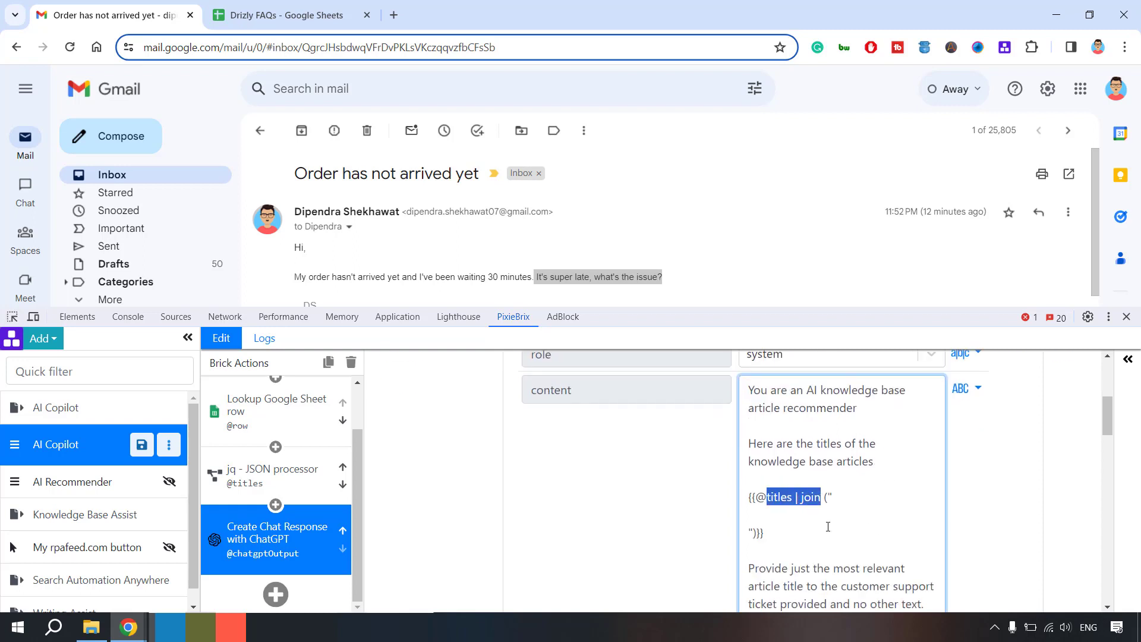
{"action": "scroll", "coordinate": [828, 518], "scroll_direction": "down", "scroll_amount": 2}
{"action": "left_click_drag", "start_coordinate": [752, 419], "coordinate": [921, 450]}
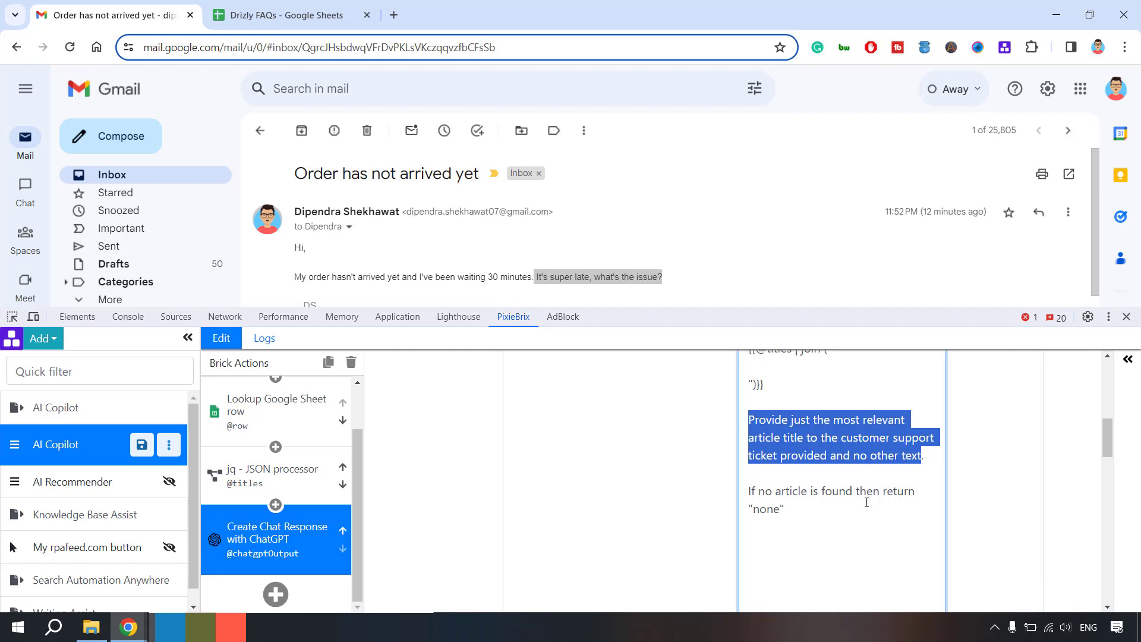
{"action": "left_click_drag", "start_coordinate": [795, 511], "coordinate": [753, 492]}
{"action": "left_click", "coordinate": [774, 542]}
{"action": "scroll", "coordinate": [800, 509], "scroll_direction": "down", "scroll_amount": 5}
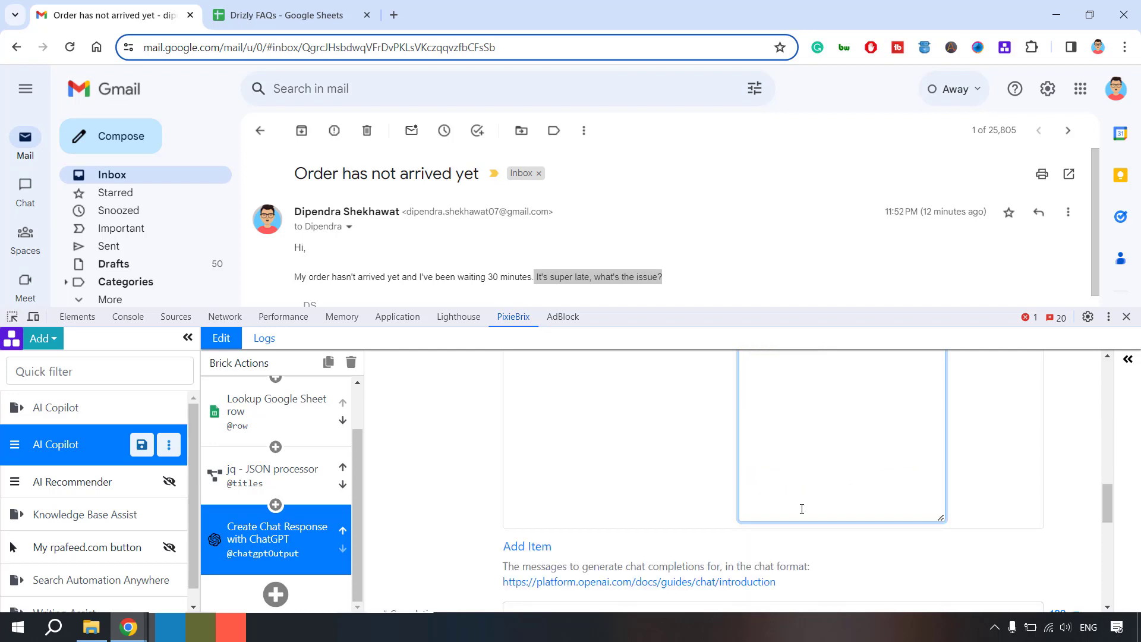
{"action": "left_click", "coordinate": [540, 549]}
{"action": "scroll", "coordinate": [604, 543], "scroll_direction": "down", "scroll_amount": 1}
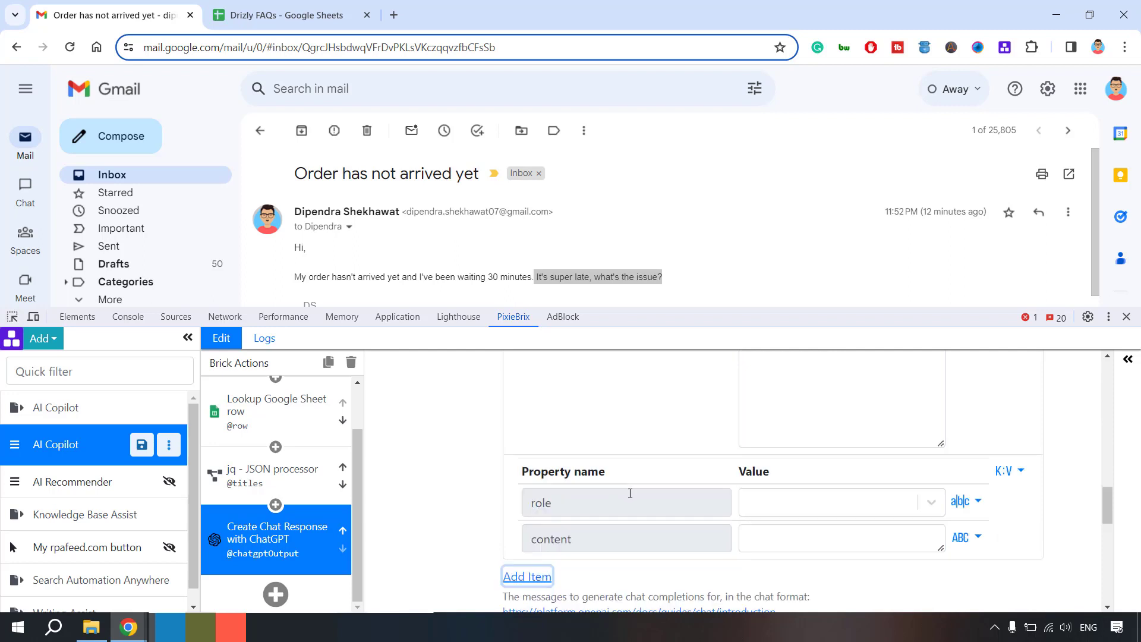
{"action": "left_click", "coordinate": [773, 509]}
{"action": "left_click", "coordinate": [773, 572]}
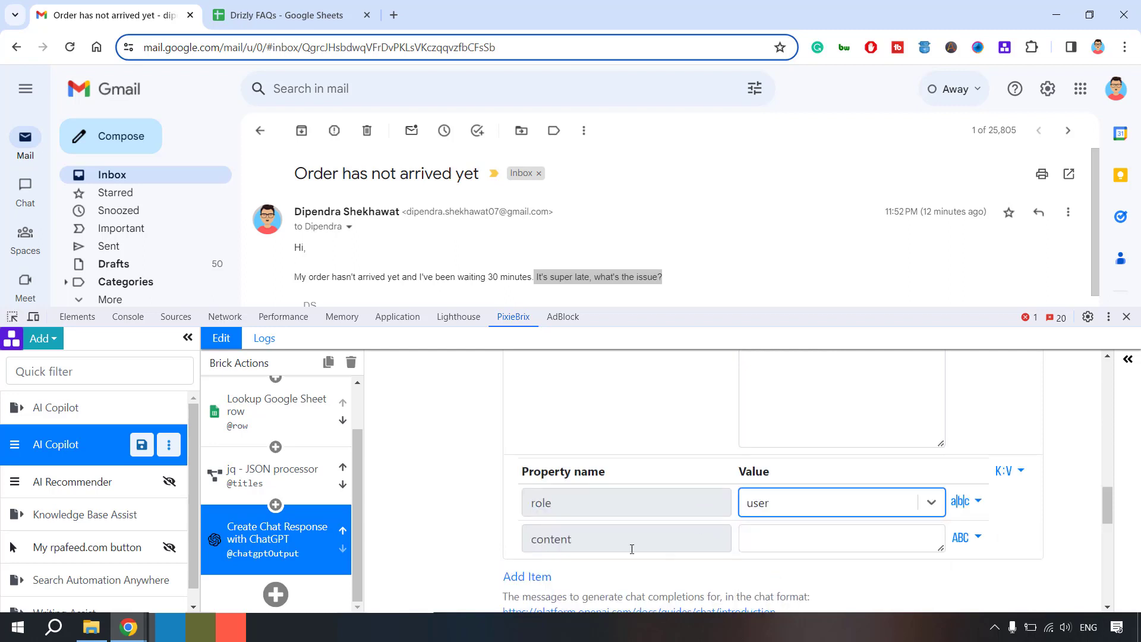
{"action": "left_click", "coordinate": [769, 540]}
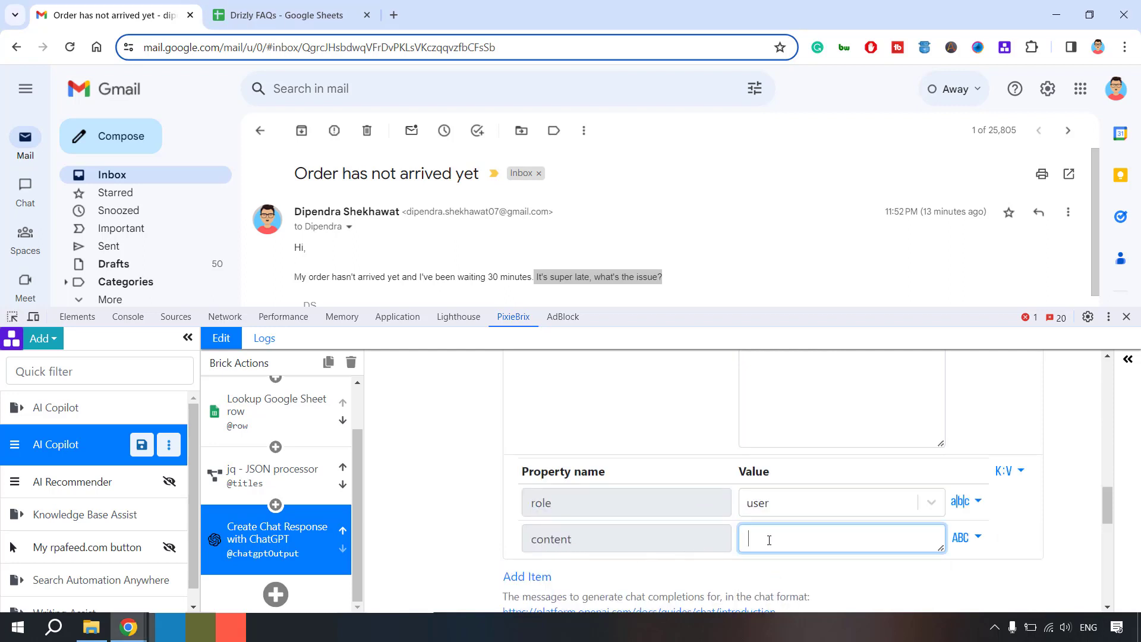
{"action": "type", "text": "@input.selectionText"}
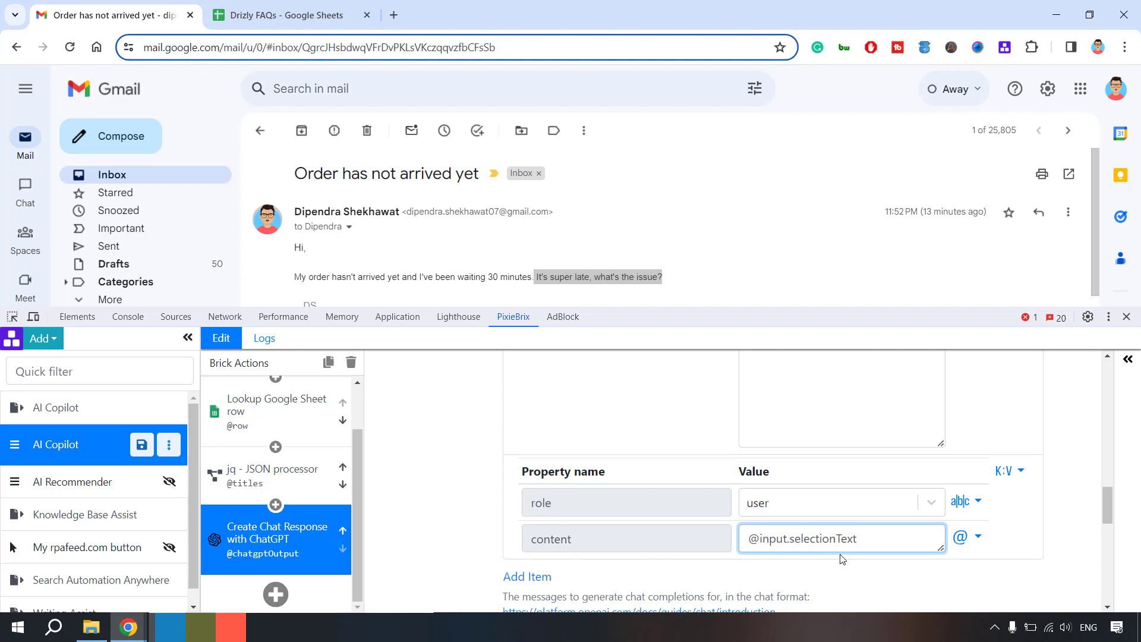
{"action": "scroll", "coordinate": [711, 532], "scroll_direction": "down", "scroll_amount": 10}
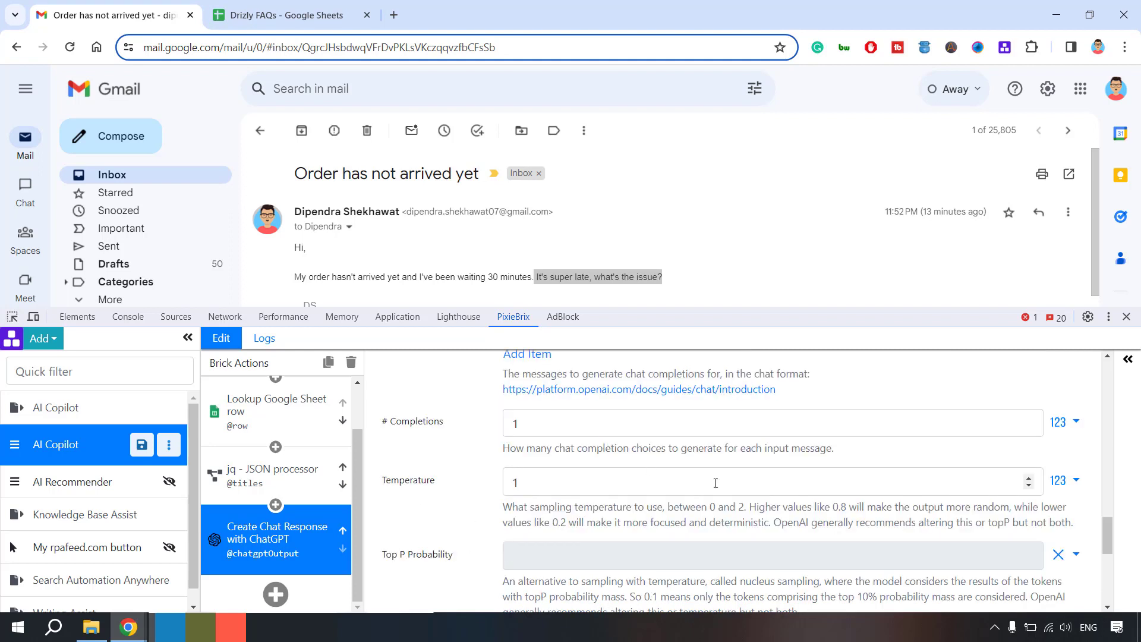
{"action": "scroll", "coordinate": [765, 507], "scroll_direction": "down", "scroll_amount": 2}
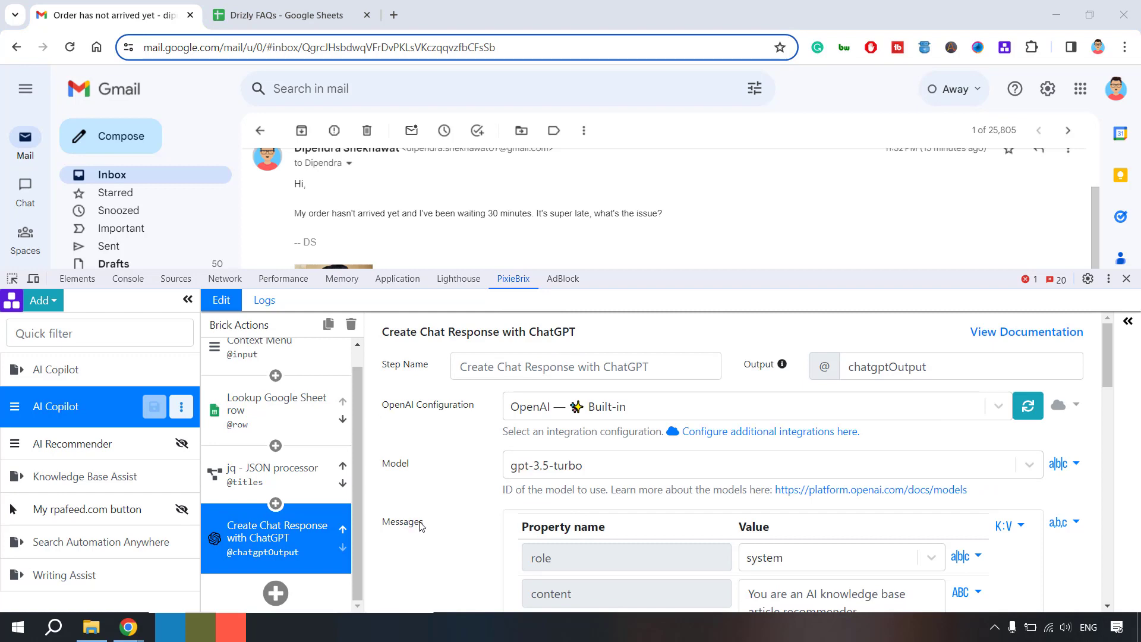
Add a jq - JSON processor brick after the Create Chat Response with ChatGPT brick.
{"action": "left_click", "coordinate": [276, 595]}
{"action": "type", "text": "jq"}
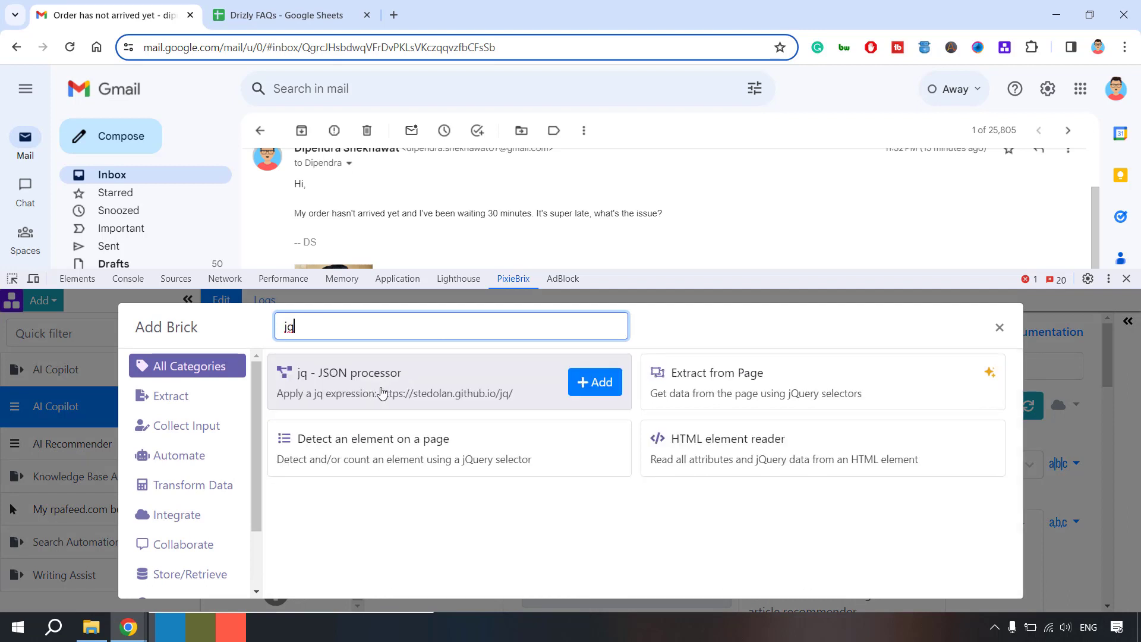
{"action": "left_click", "coordinate": [595, 385]}
{"action": "left_click", "coordinate": [588, 408]}
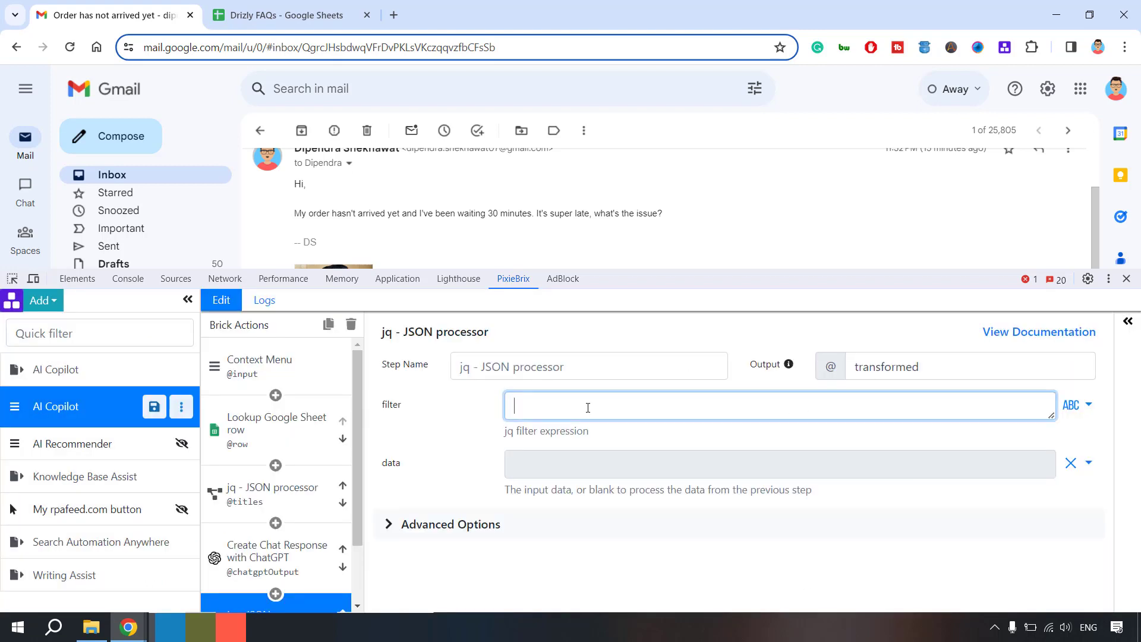
{"action": "type", "text": ".[] | select(.Question == \"{{@chatgptOutput.choices[0].message.content}}\")"}
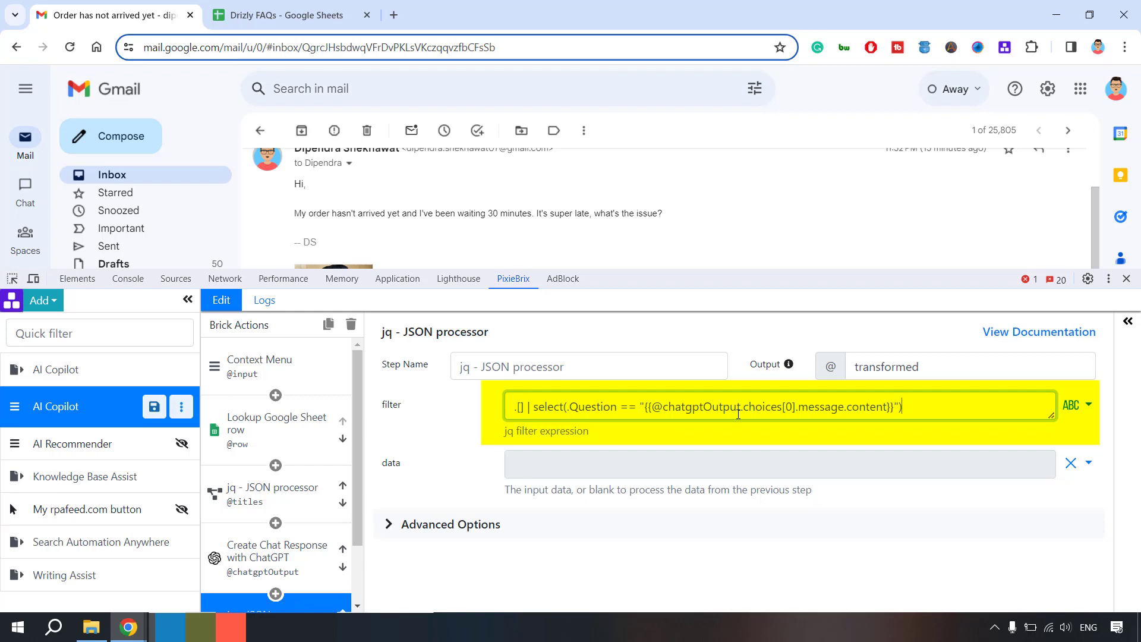
{"action": "left_click", "coordinate": [585, 470]}
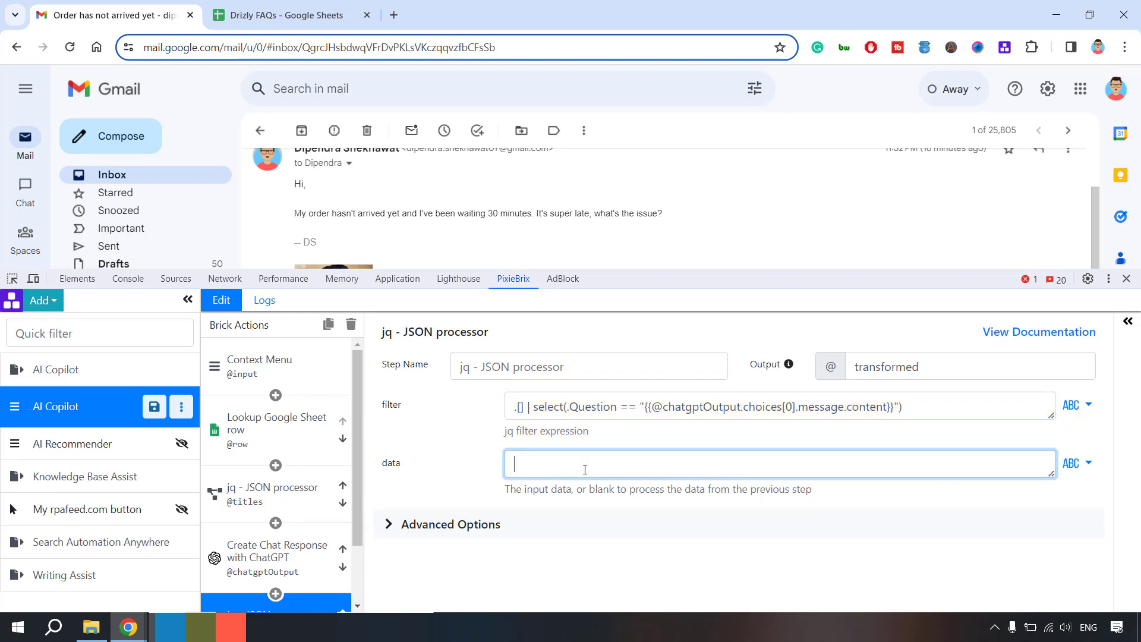
{"action": "type", "text": "@row"}
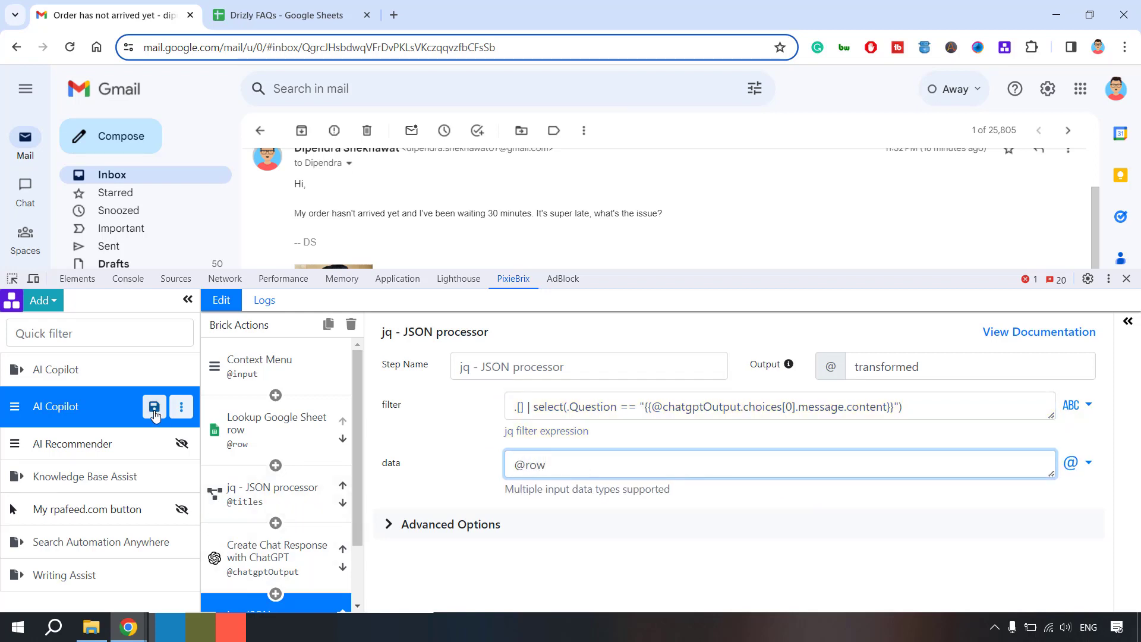
Name the new jq brick's output articleObject and its step Response.
{"action": "double_click", "coordinate": [875, 370]}
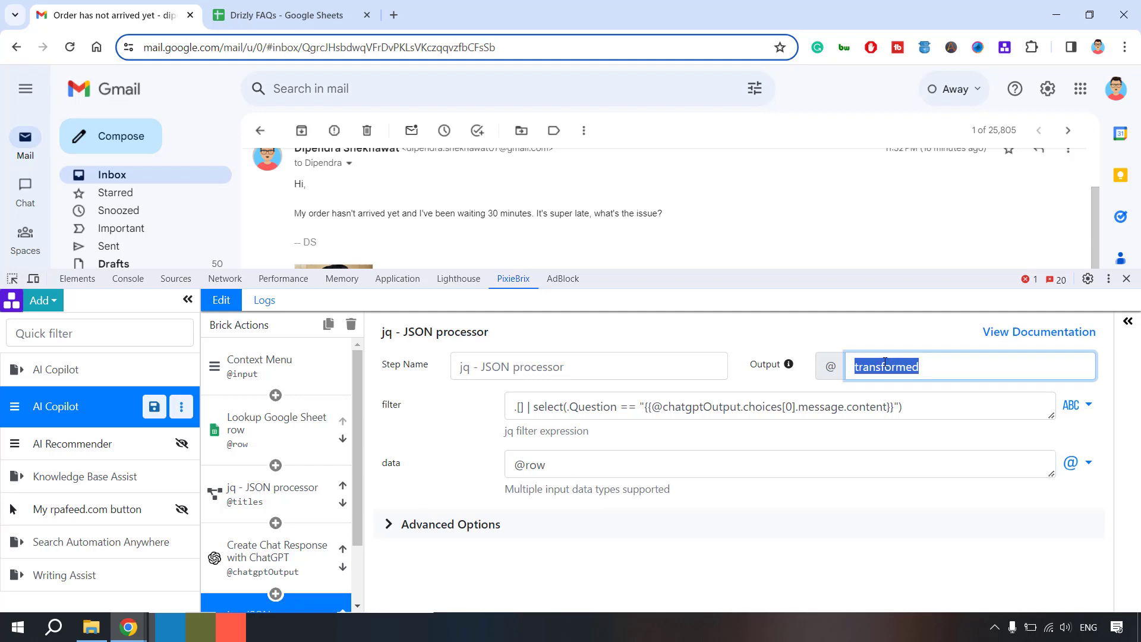
{"action": "type", "text": "articleO"}
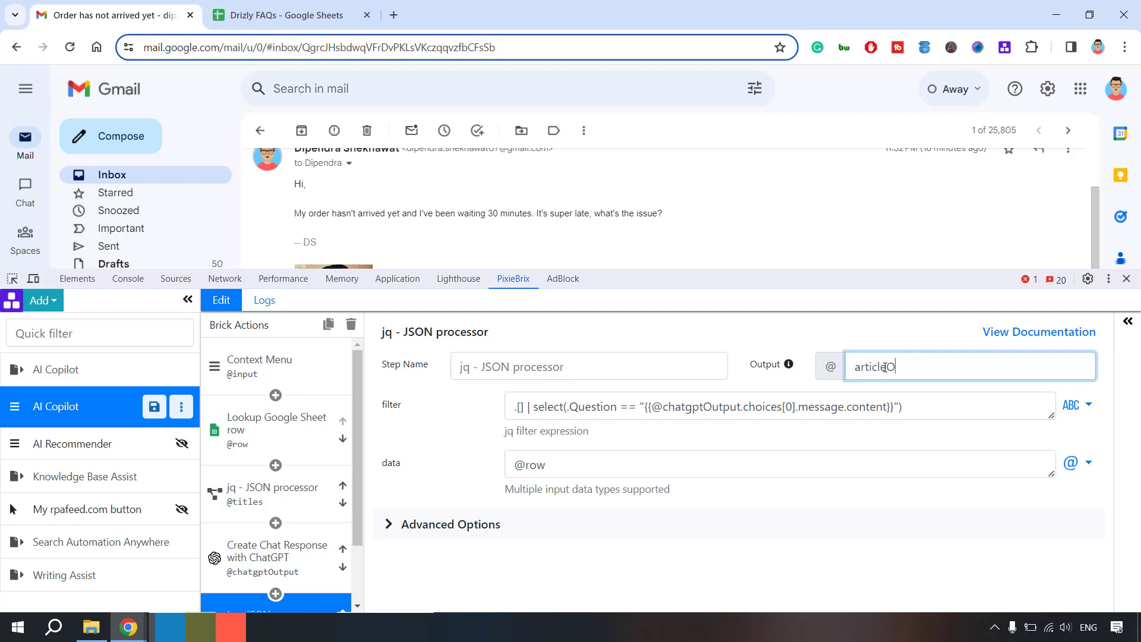
{"action": "type", "text": "bject"}
{"action": "left_click", "coordinate": [453, 370]}
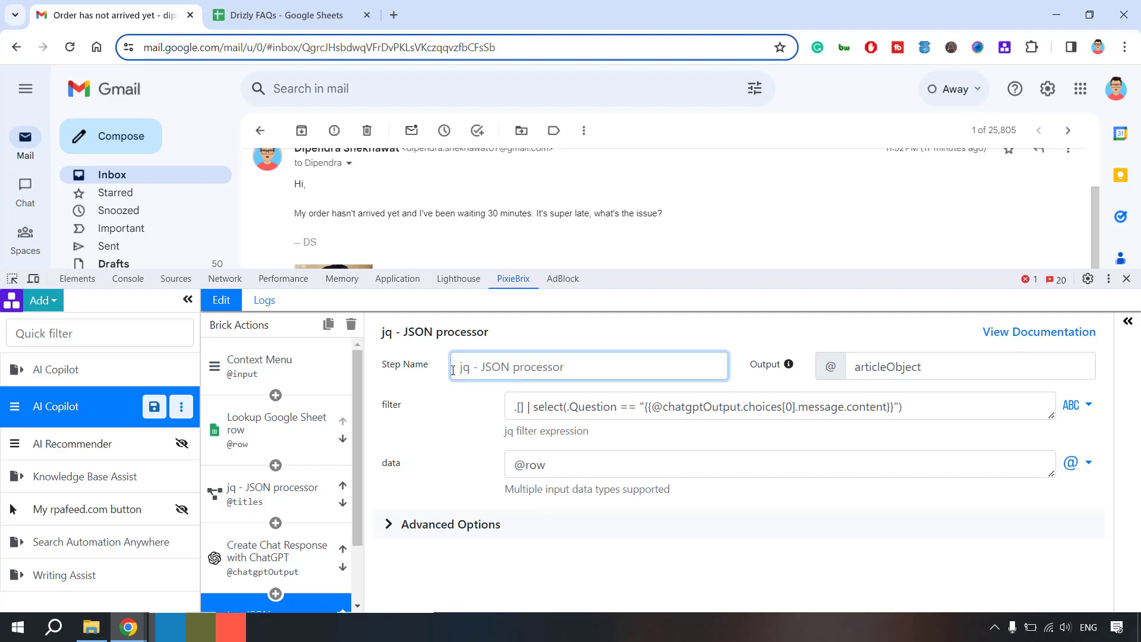
{"action": "type", "text": "Response"}
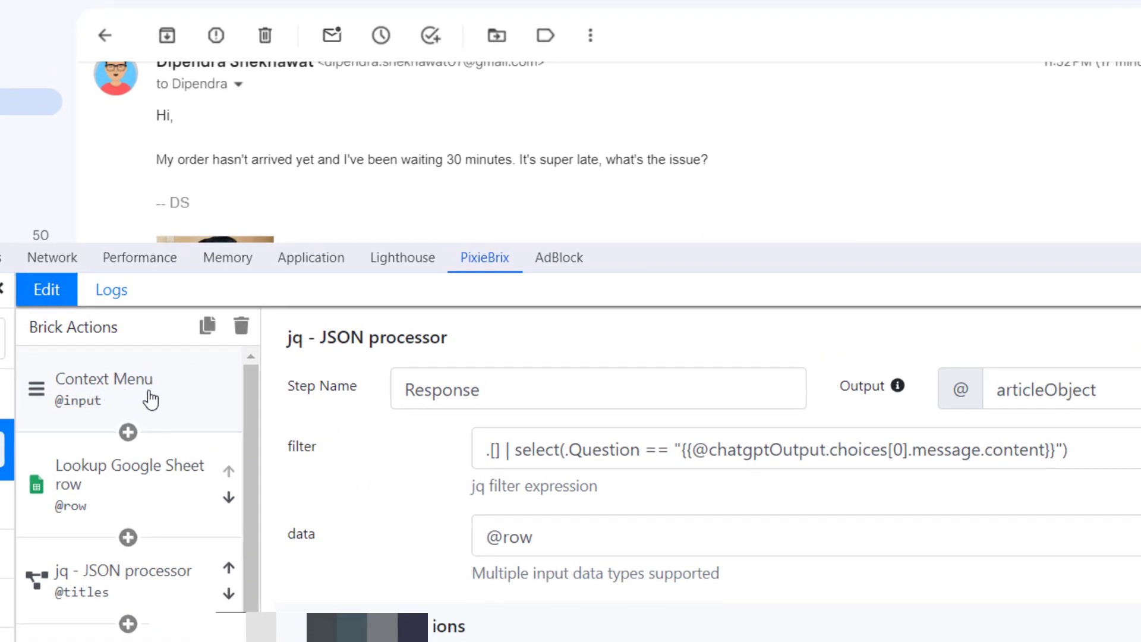
{"action": "mouse_move", "coordinate": [499, 159]}
{"action": "left_mouse_down"}
{"action": "mouse_move", "coordinate": [702, 159]}
{"action": "mouse_move", "coordinate": [519, 159]}
{"action": "left_mouse_up"}
{"action": "left_click", "coordinate": [703, 159]}
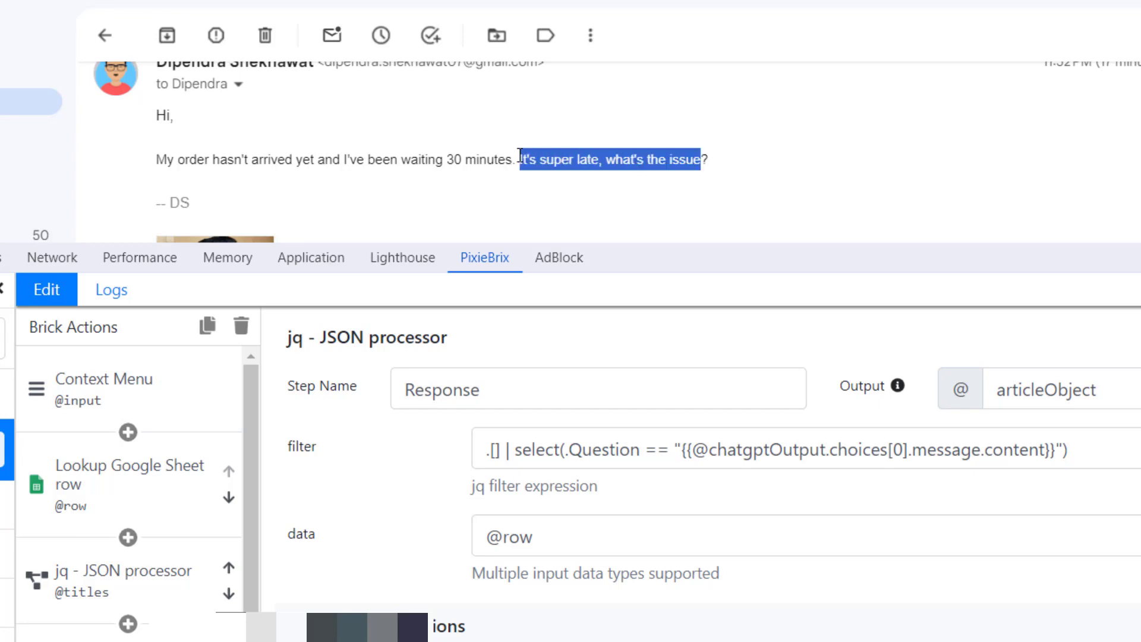
{"action": "right_click", "coordinate": [560, 160]}
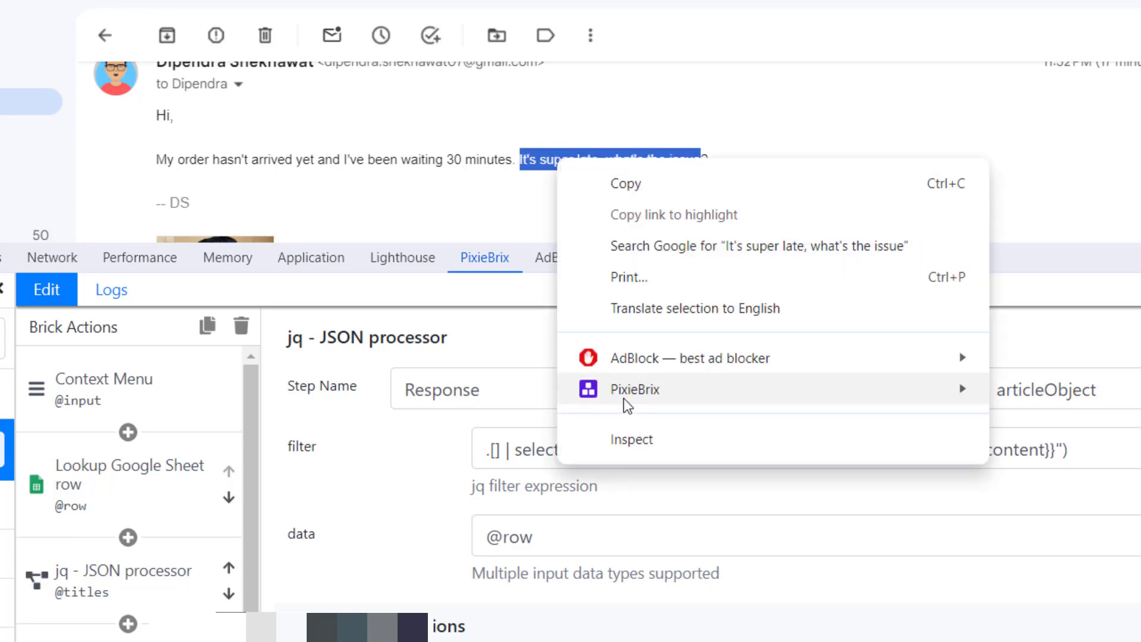
{"action": "left_click", "coordinate": [541, 162]}
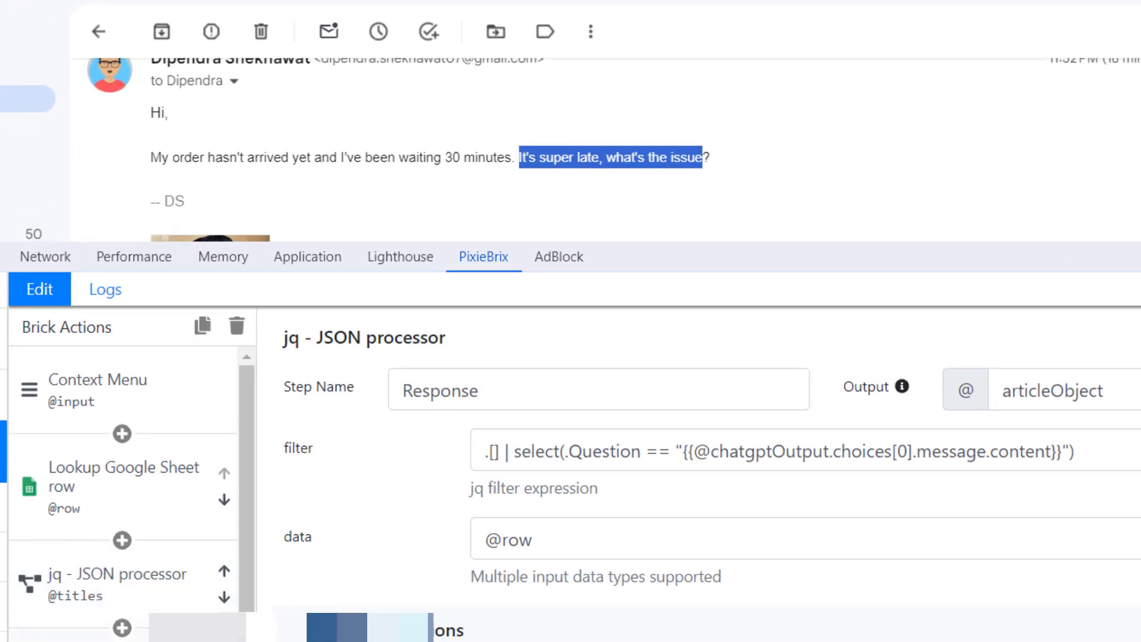
{"action": "scroll", "coordinate": [122, 506], "scroll_direction": "down", "scroll_amount": 2}
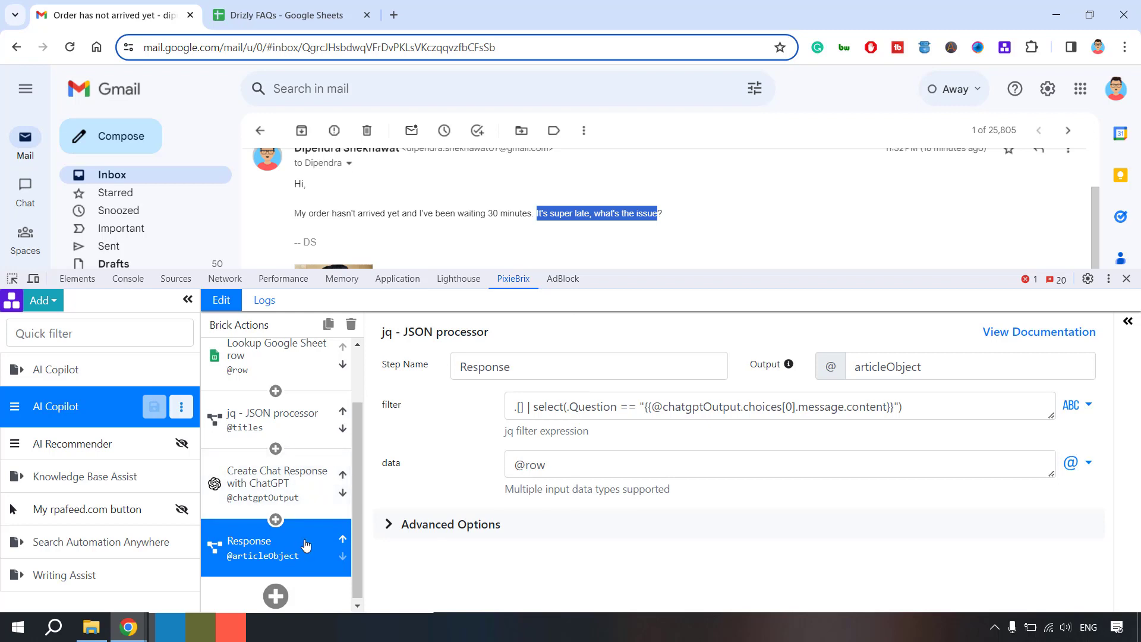
Run the AI Copilot mod on the email's full complaint text, from "My order hasn't arrived yet" to "what's the issue?".
{"action": "left_click_drag", "start_coordinate": [664, 214], "coordinate": [294, 213]}
{"action": "right_click", "coordinate": [479, 214]}
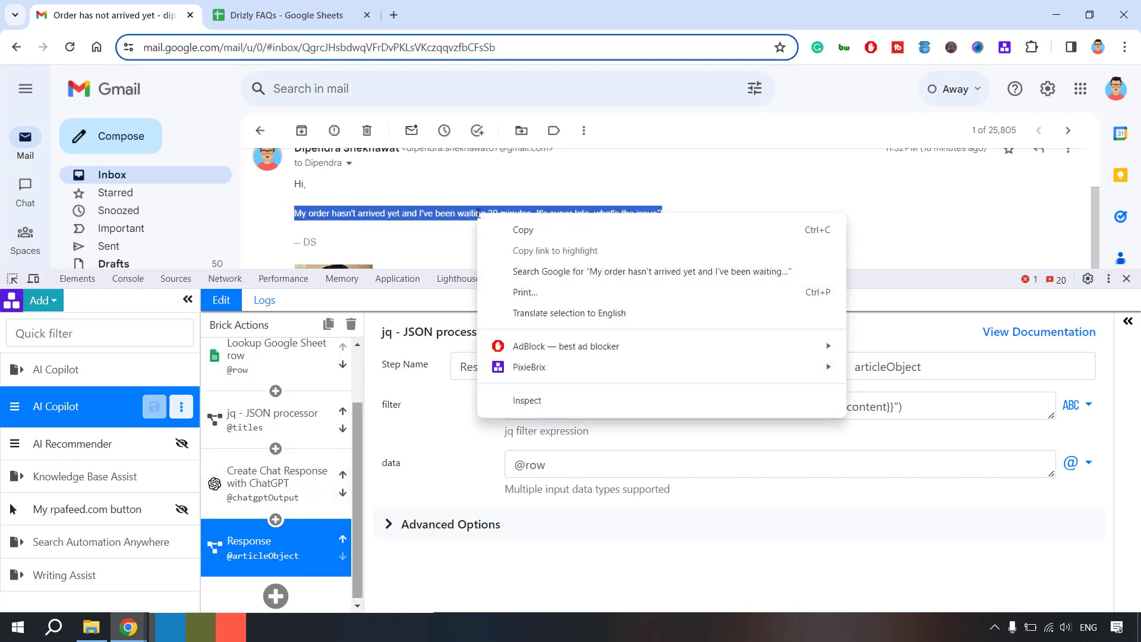
{"action": "mouse_move", "coordinate": [830, 373]}
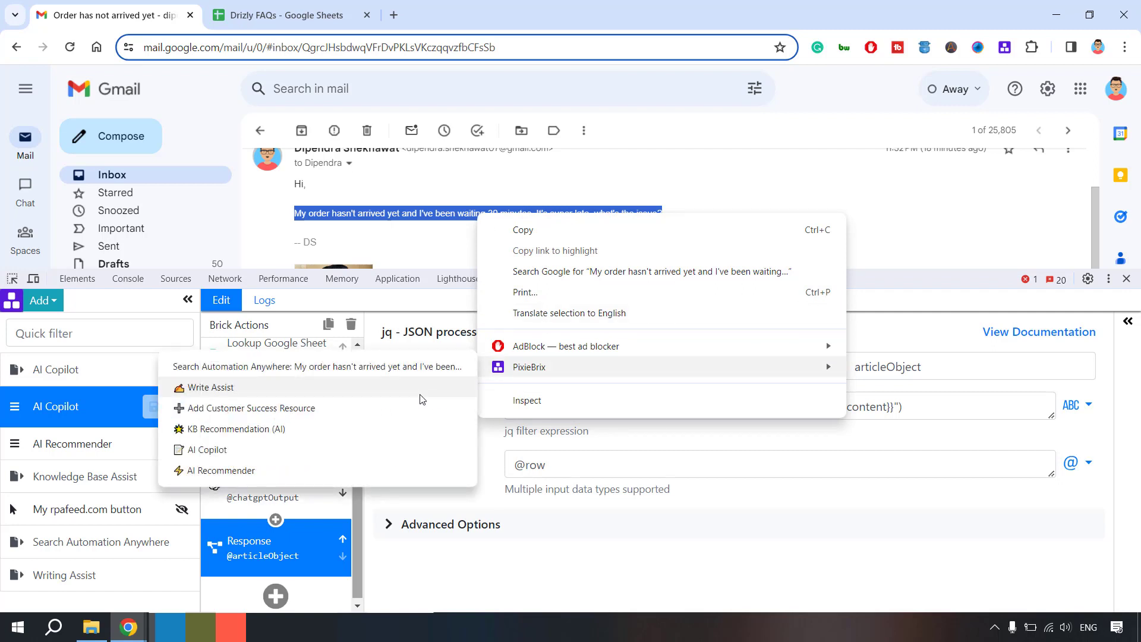
{"action": "left_click", "coordinate": [225, 452]}
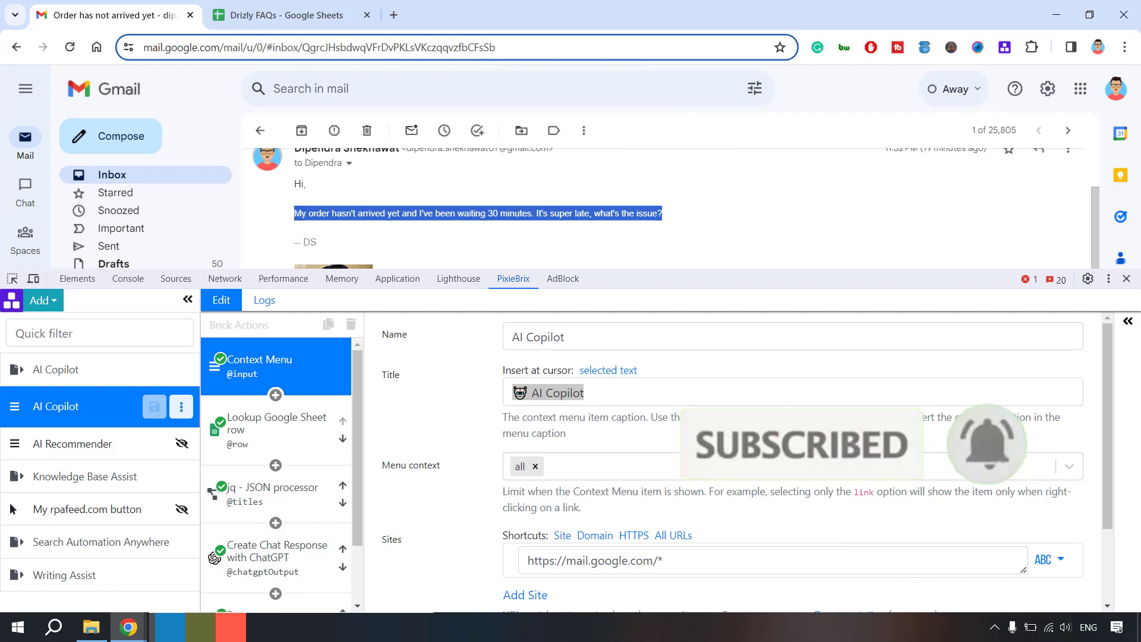
Inspect the ChatGPT brick's output data, expanding choices down to the first choice's message content.
{"action": "left_click", "coordinate": [1129, 323]}
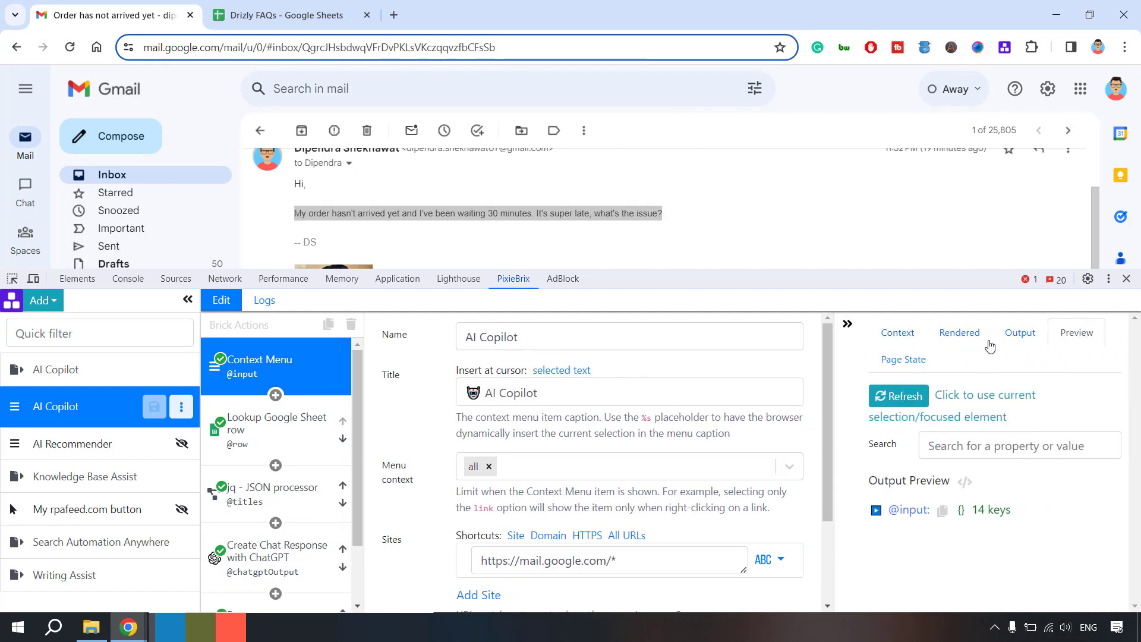
{"action": "left_click", "coordinate": [1020, 335]}
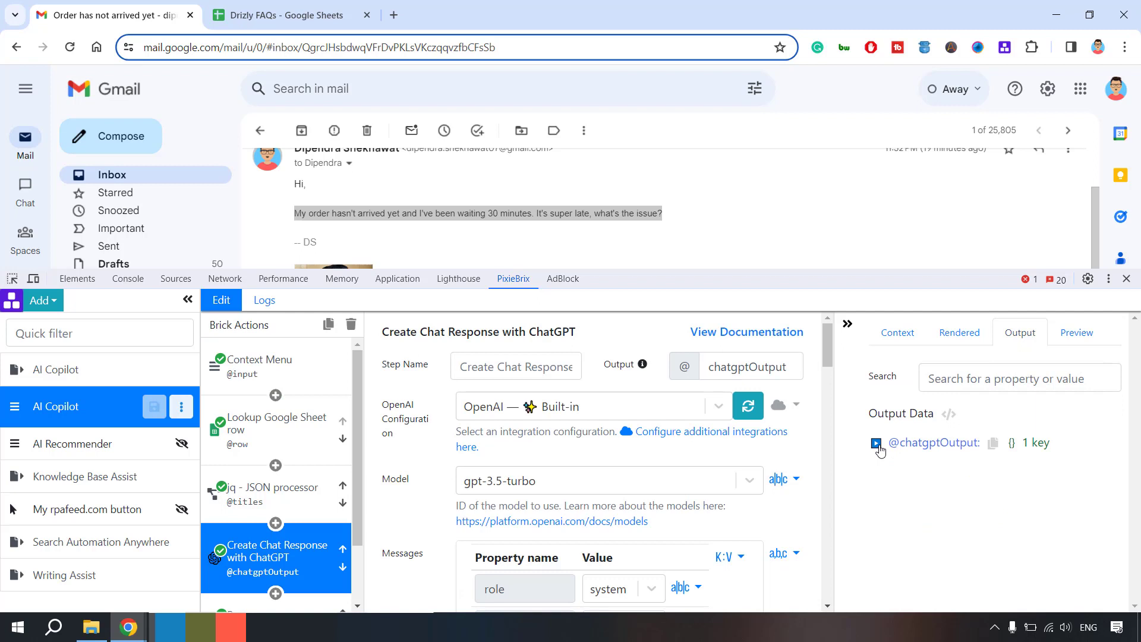
{"action": "left_click", "coordinate": [877, 444]}
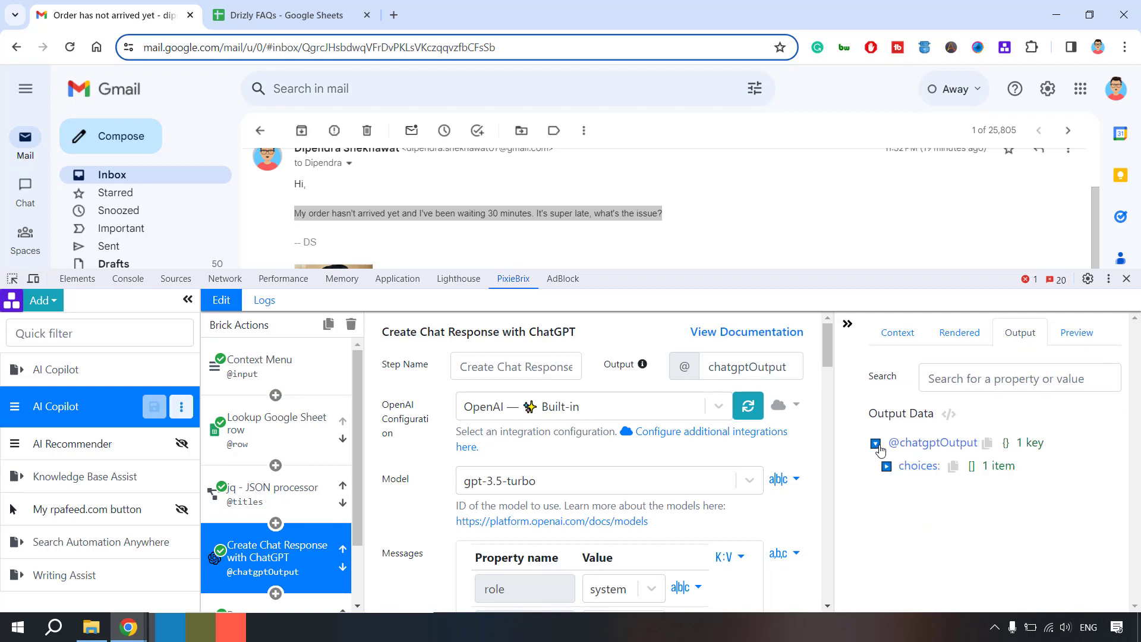
{"action": "left_click", "coordinate": [923, 469]}
{"action": "left_click", "coordinate": [910, 490]}
{"action": "left_click", "coordinate": [1030, 535]}
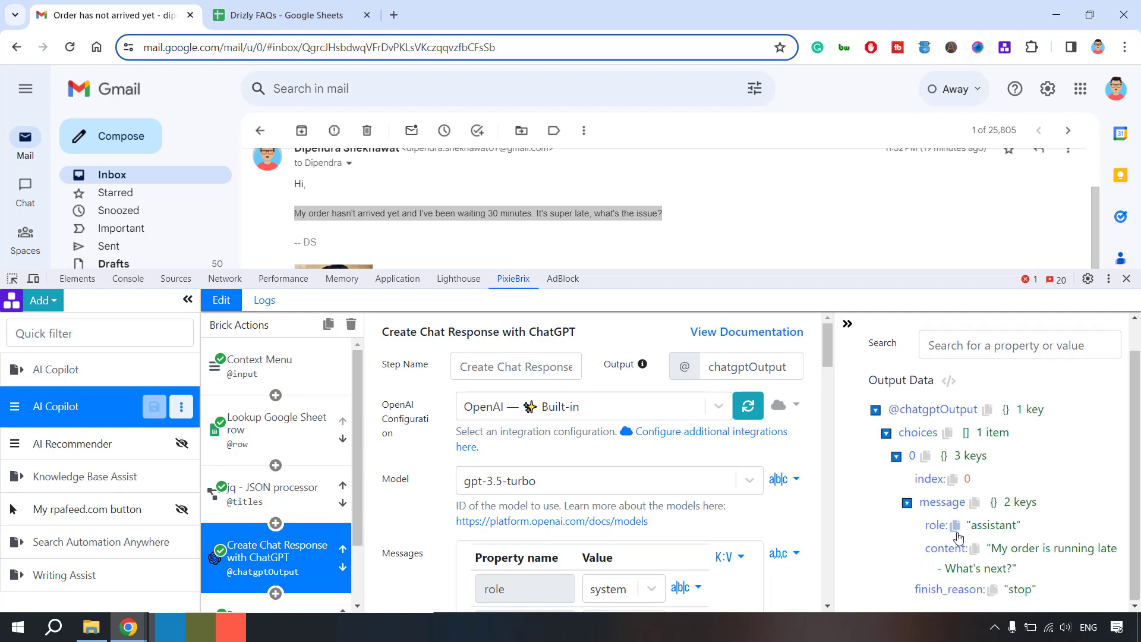
{"action": "left_click_drag", "start_coordinate": [998, 548], "coordinate": [1053, 570]}
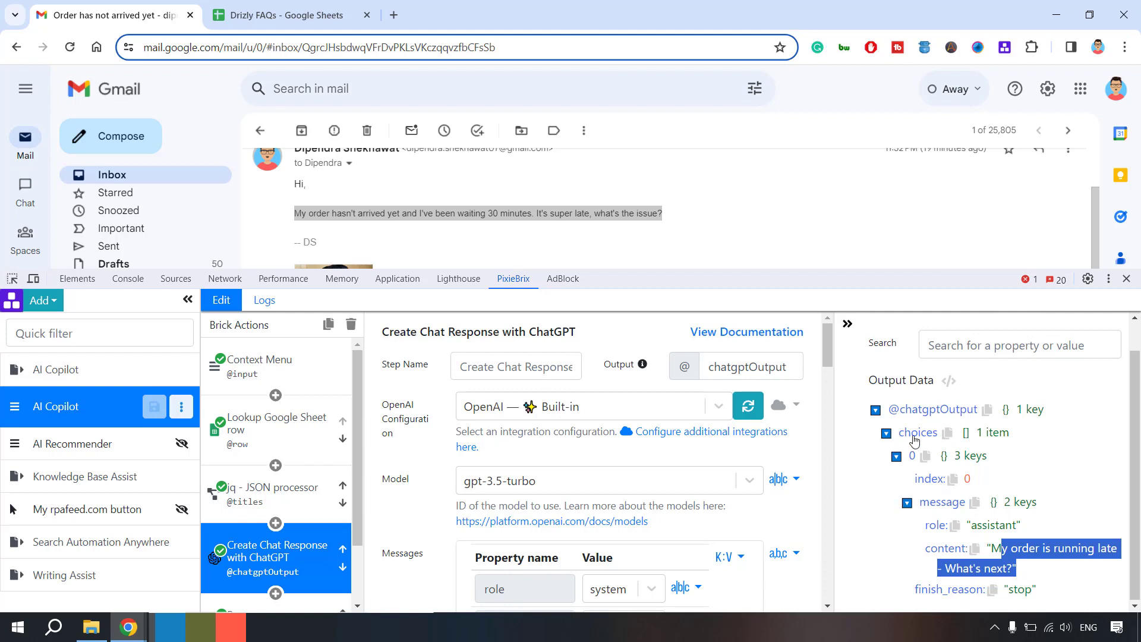
{"action": "scroll", "coordinate": [272, 488], "scroll_direction": "down", "scroll_amount": 2}
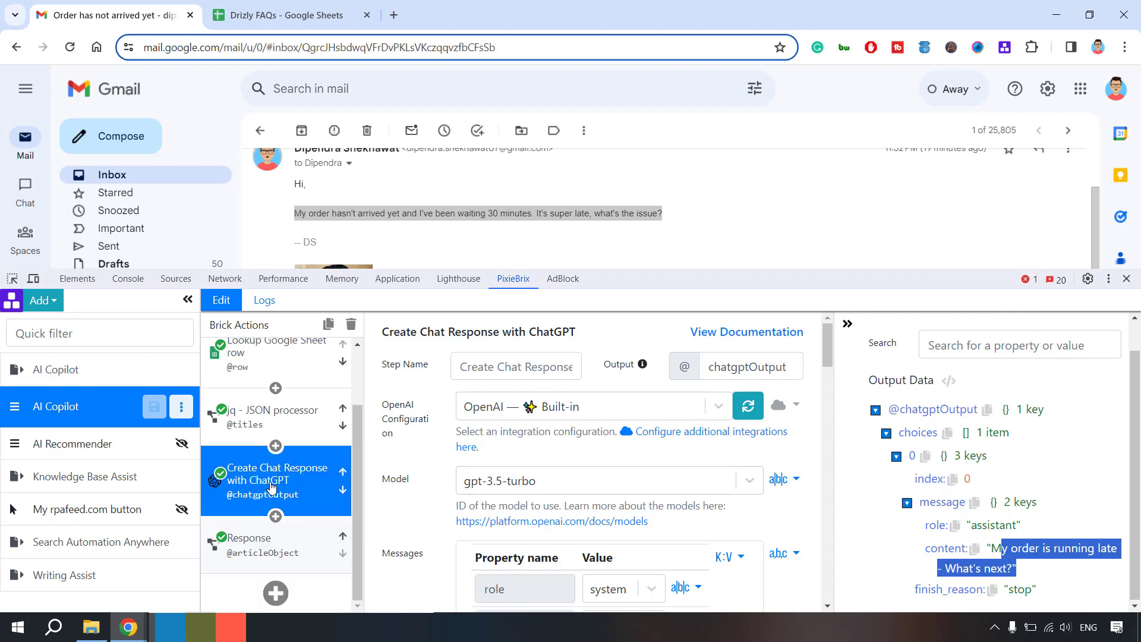
Inspect the Response brick's output, expanding articleObject and reading through its Answer down to the Link.
{"action": "left_click", "coordinate": [271, 553]}
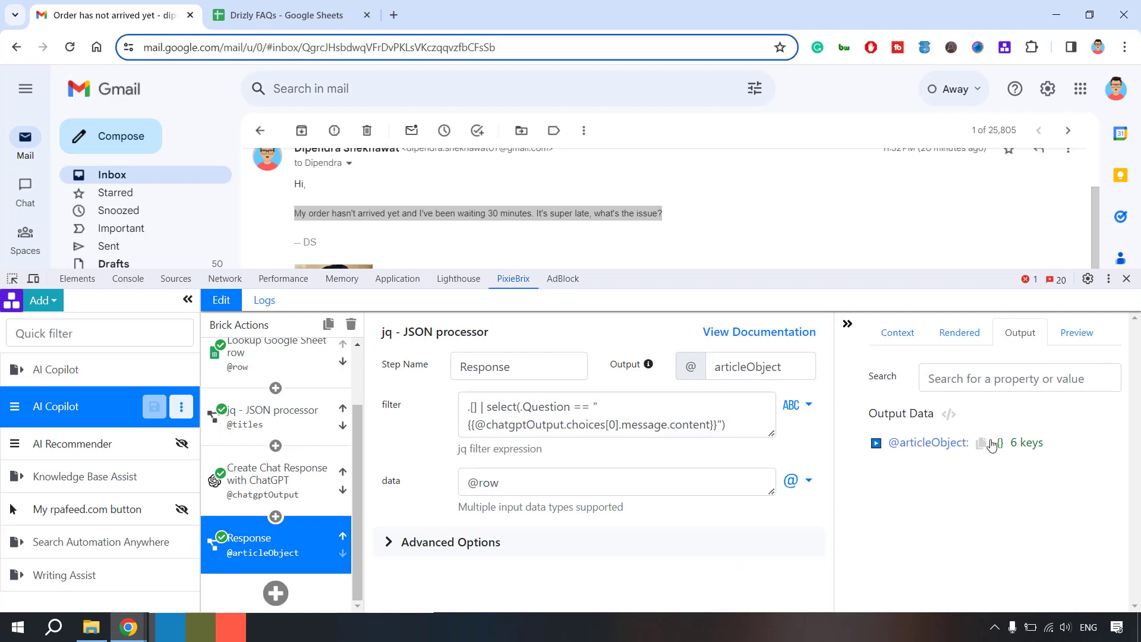
{"action": "left_click", "coordinate": [876, 443]}
{"action": "scroll", "coordinate": [1010, 482], "scroll_direction": "down", "scroll_amount": 3}
{"action": "left_click_drag", "start_coordinate": [968, 387], "coordinate": [1028, 564]}
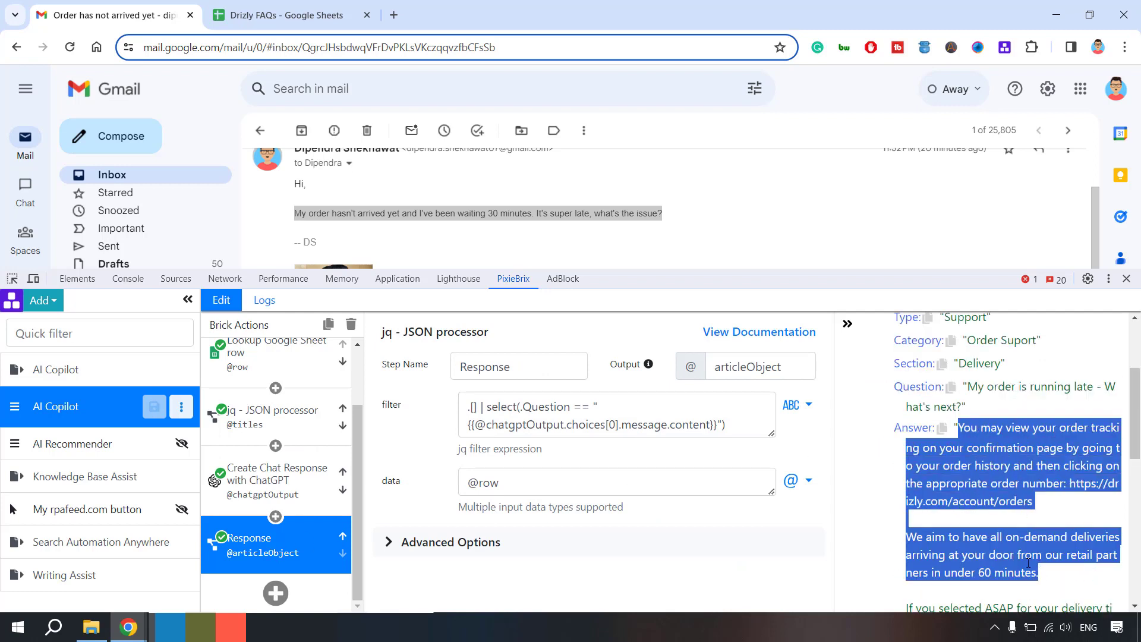
{"action": "scroll", "coordinate": [1010, 489], "scroll_direction": "down", "scroll_amount": 9}
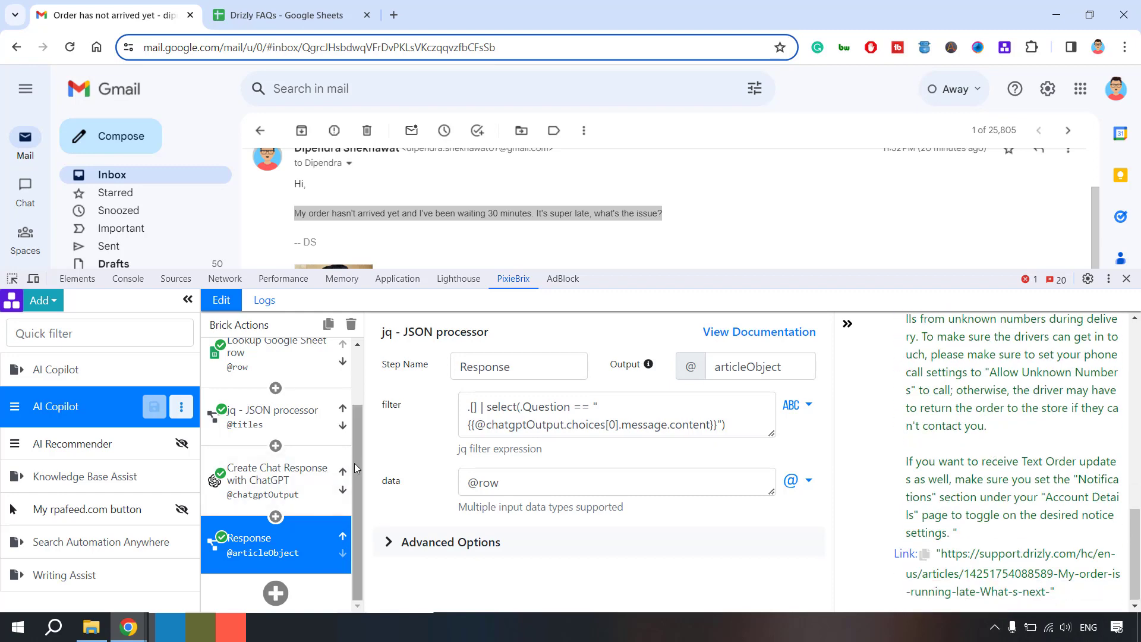
Find the Display Temporary Information brick by searching for "side" and add it at the end of the AI Copilot mod.
{"action": "left_click_drag", "start_coordinate": [357, 466], "coordinate": [356, 491]}
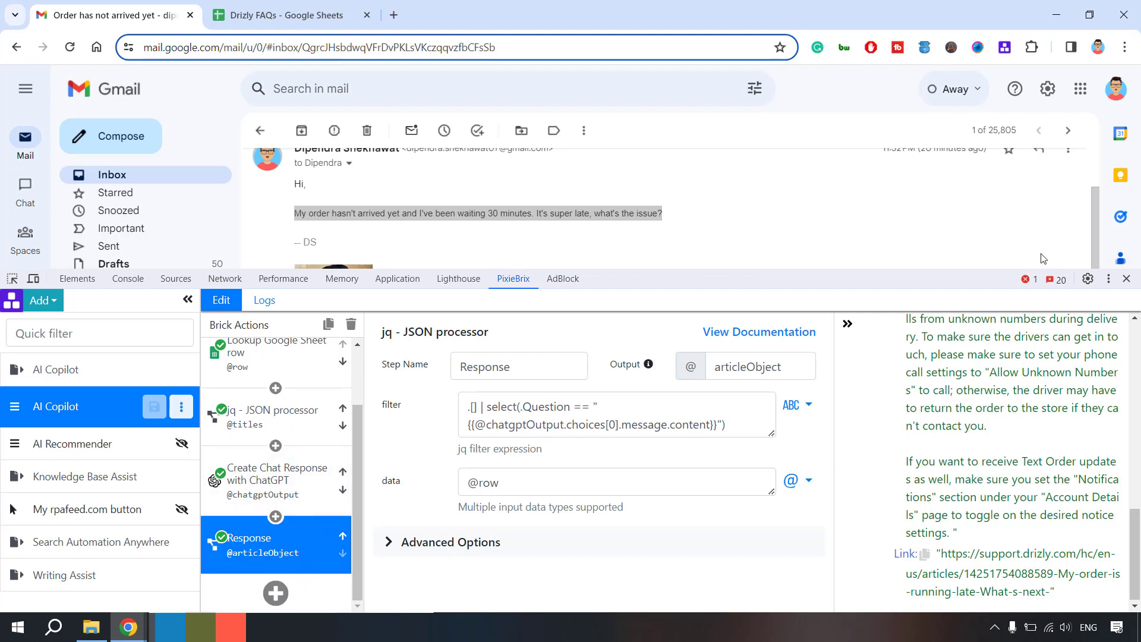
{"action": "left_click", "coordinate": [276, 593]}
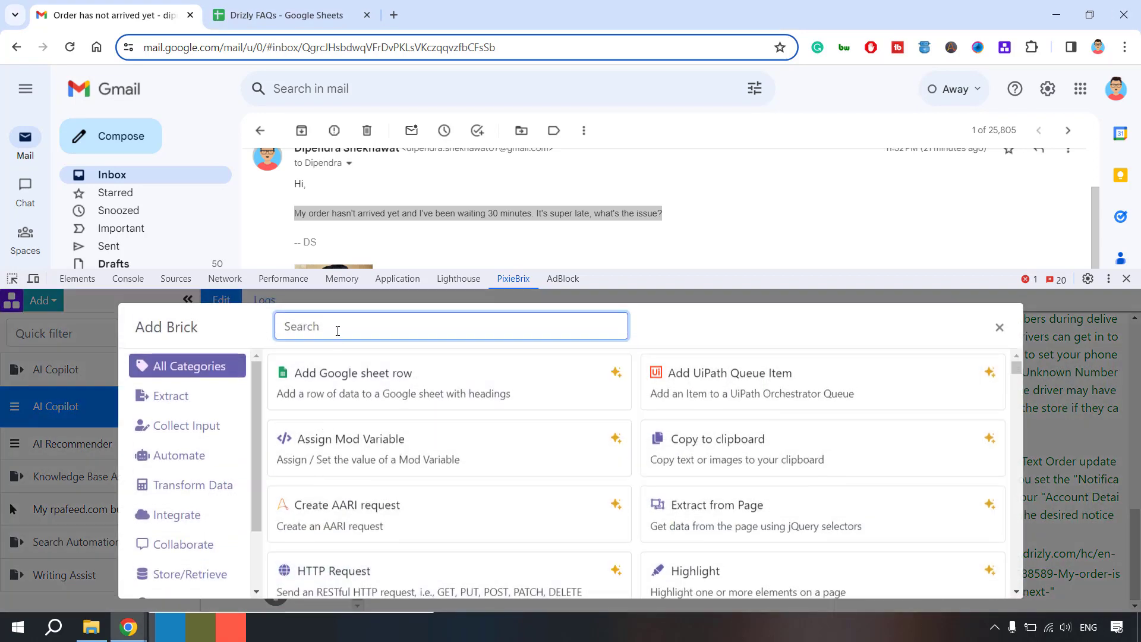
{"action": "type", "text": "side"}
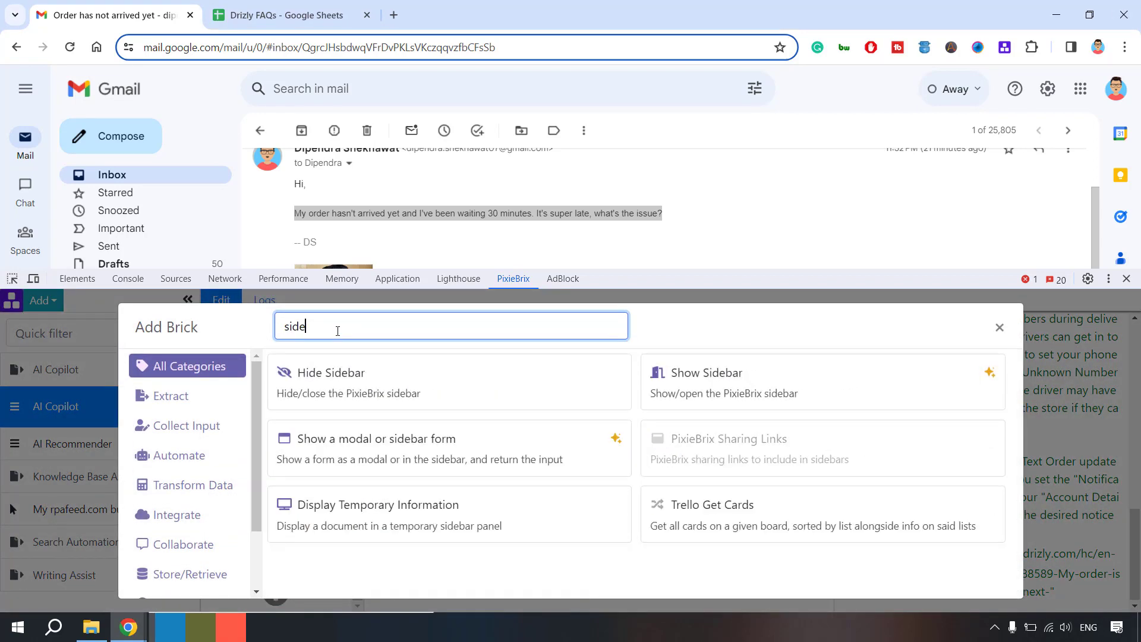
{"action": "mouse_move", "coordinate": [380, 523]}
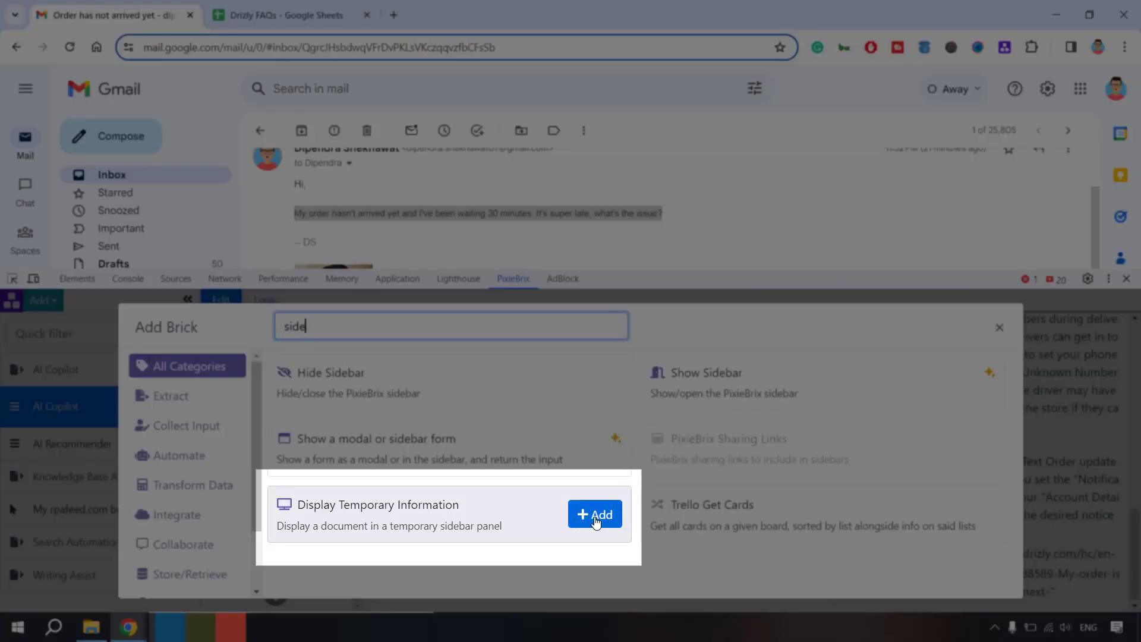
{"action": "left_click", "coordinate": [596, 515]}
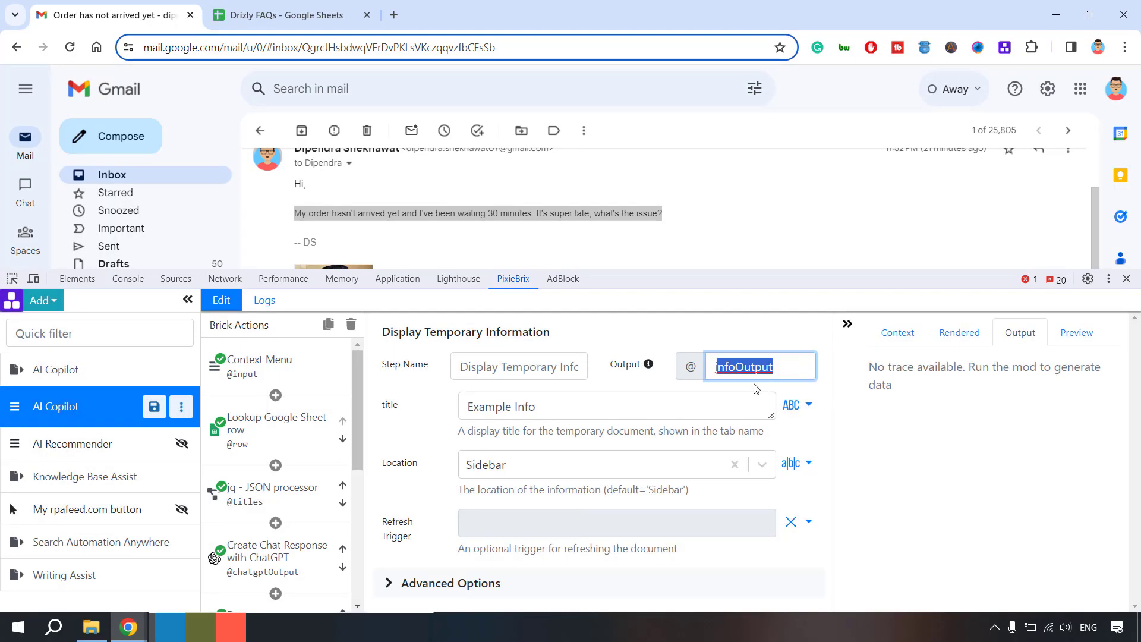
Set the temporary information brick's title to AI Recommendation and its step name to Display Articles.
{"action": "left_click", "coordinate": [486, 404]}
{"action": "left_click", "coordinate": [538, 473]}
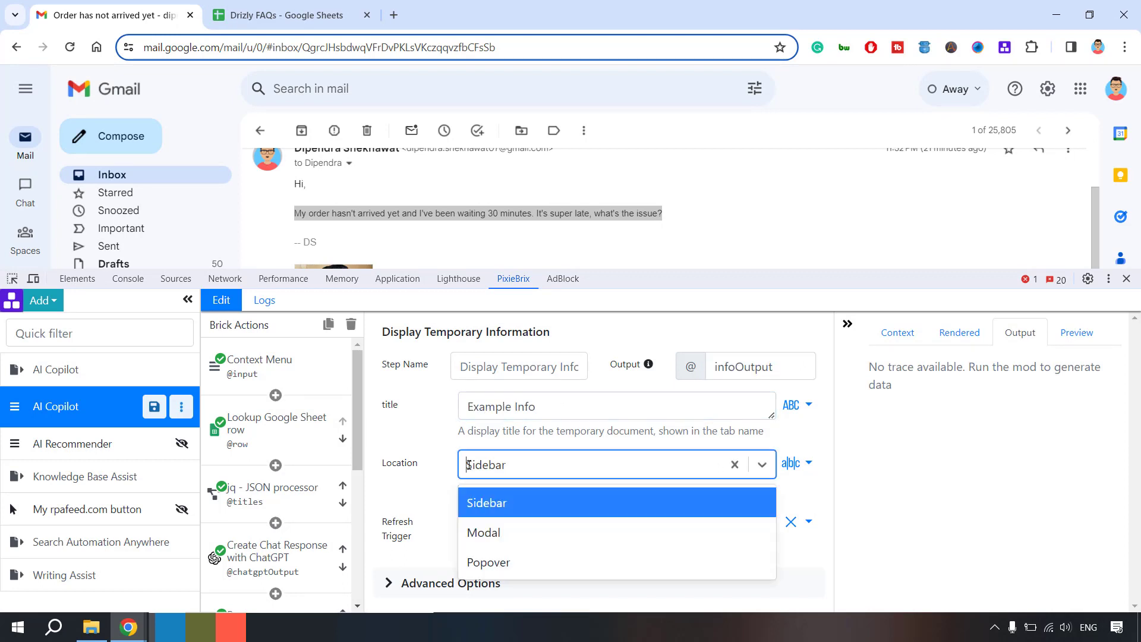
{"action": "left_click", "coordinate": [469, 464]}
{"action": "left_click", "coordinate": [469, 406]}
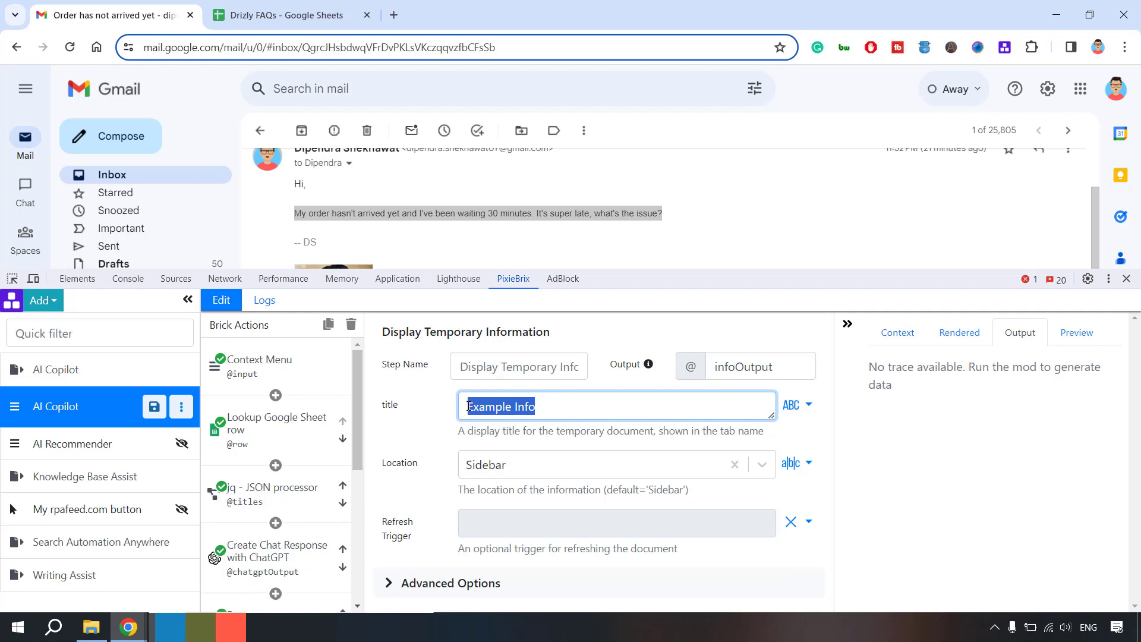
{"action": "type", "text": "AI Recommendation"}
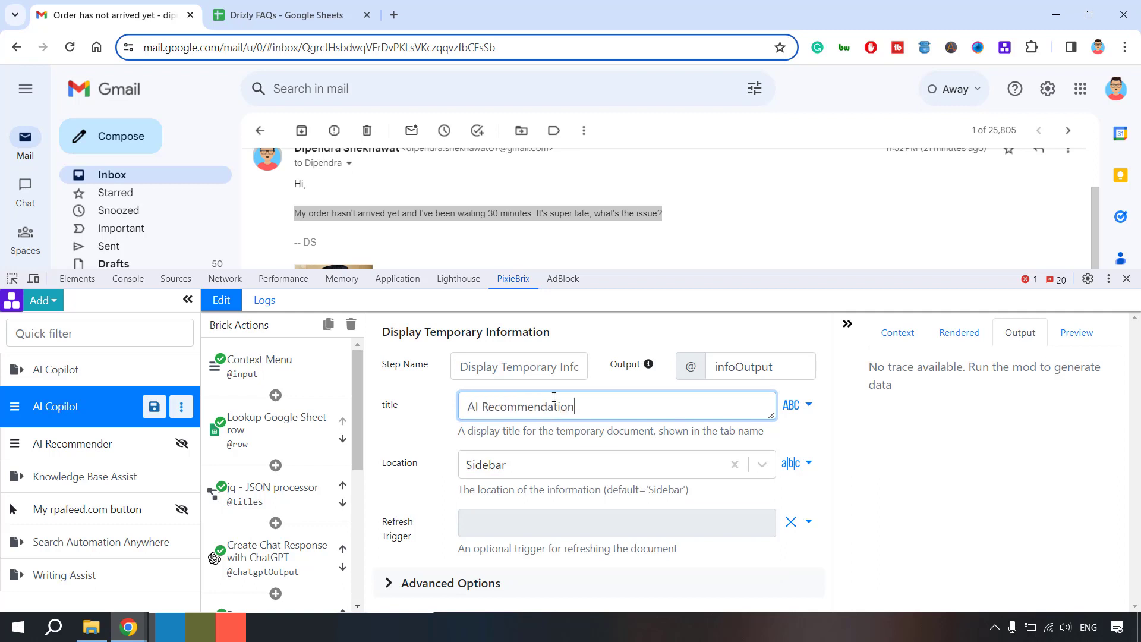
{"action": "left_click", "coordinate": [534, 370]}
{"action": "type", "text": "D"}
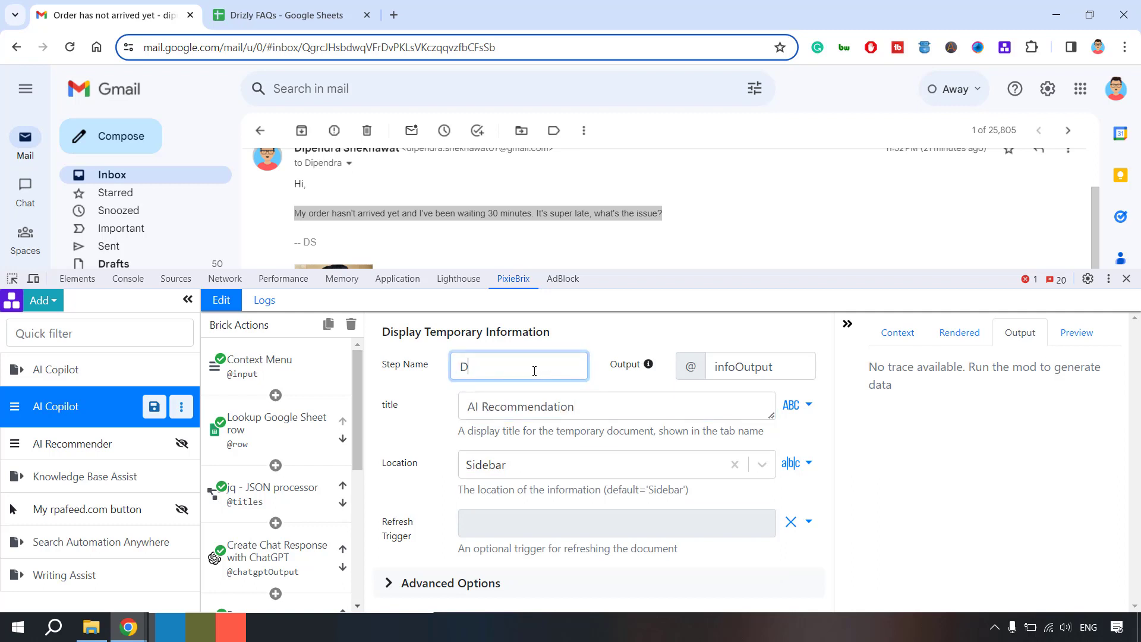
{"action": "type", "text": "isplay Articles"}
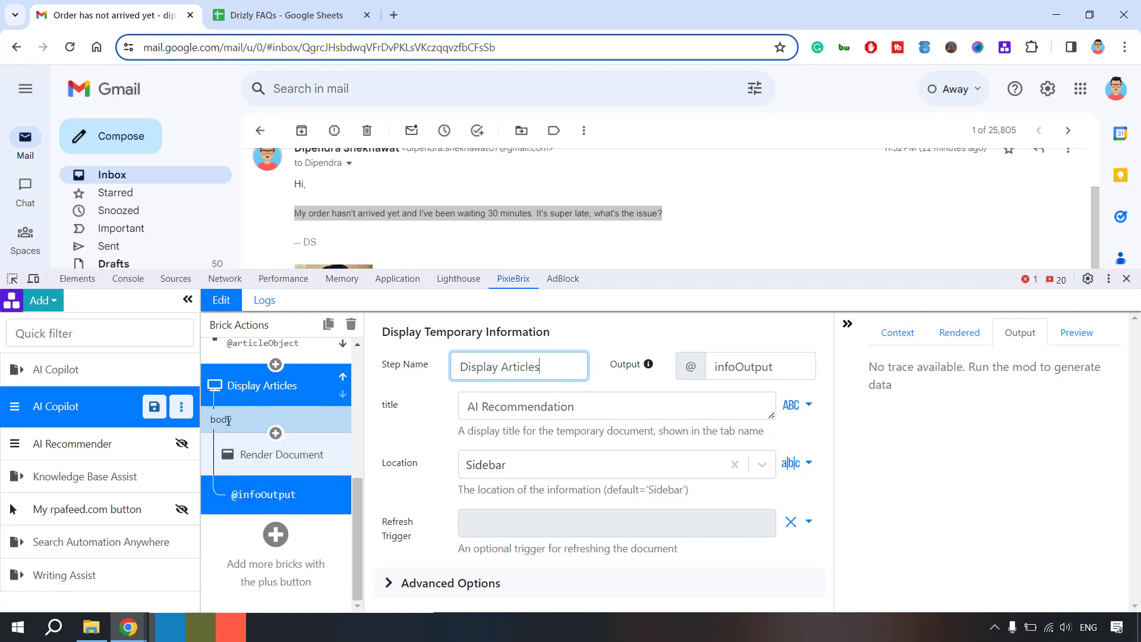
Retitle the Render Document brick's header AI Recommendation and set its heading level to H4.
{"action": "left_click", "coordinate": [269, 460]}
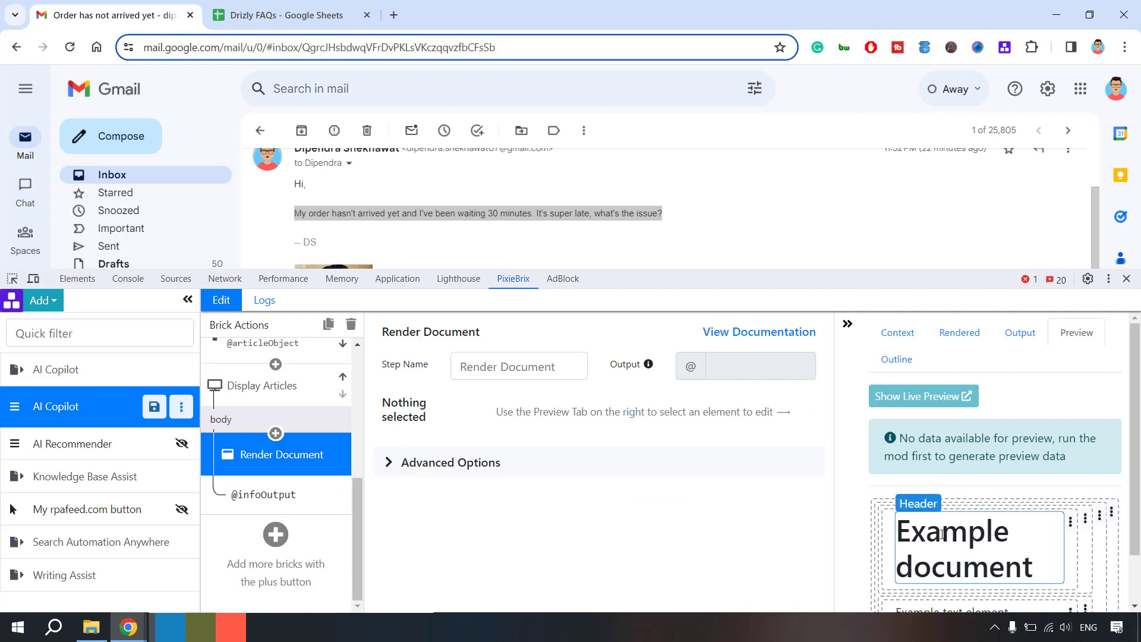
{"action": "scroll", "coordinate": [946, 529], "scroll_direction": "down", "scroll_amount": 1}
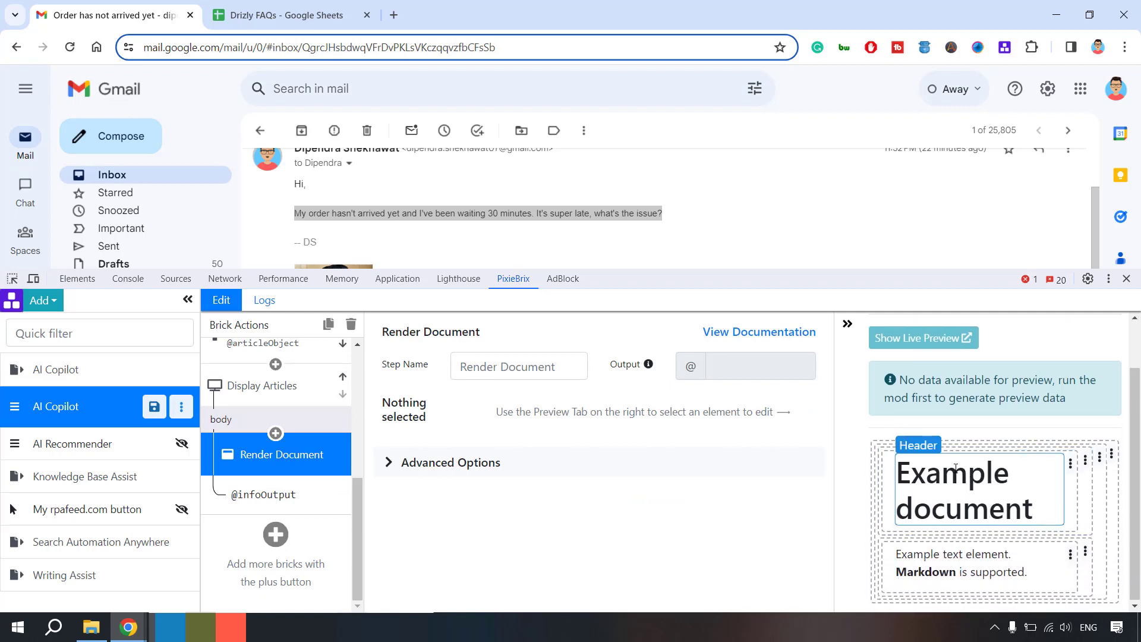
{"action": "left_click", "coordinate": [929, 471]}
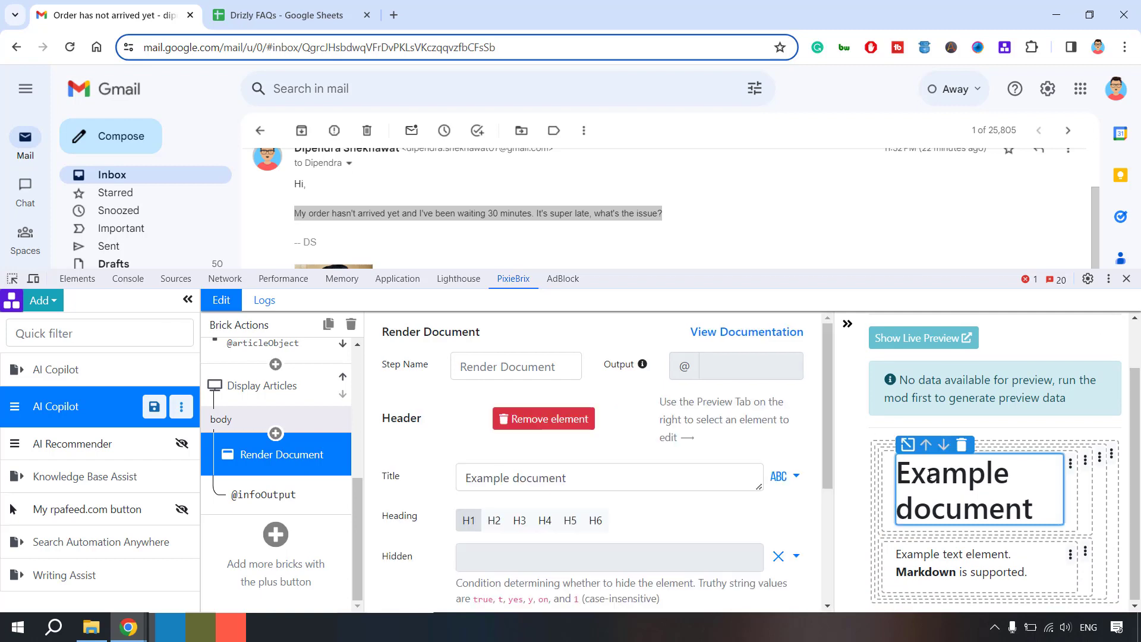
{"action": "left_click_drag", "start_coordinate": [567, 478], "coordinate": [441, 483]}
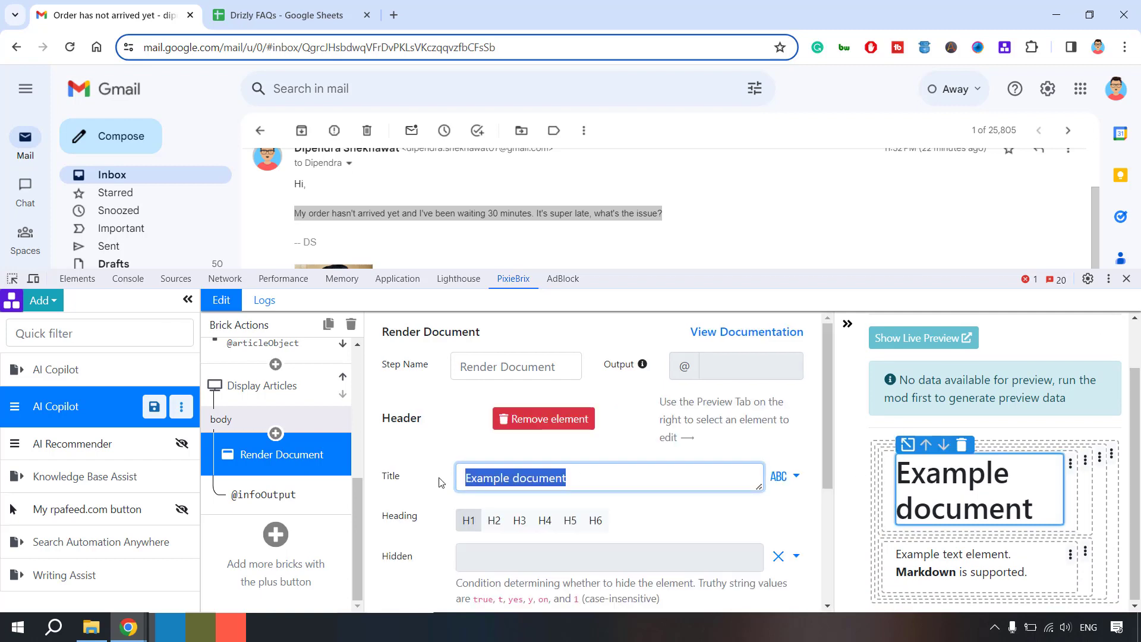
{"action": "type", "text": "AI Recommendation"}
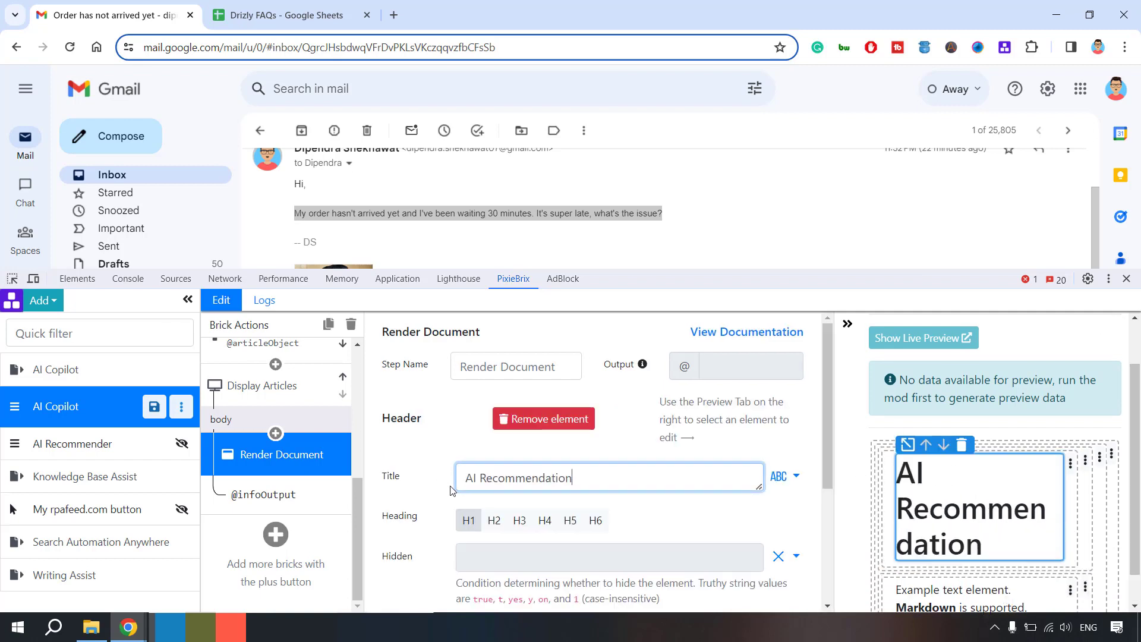
{"action": "left_click", "coordinate": [546, 522]}
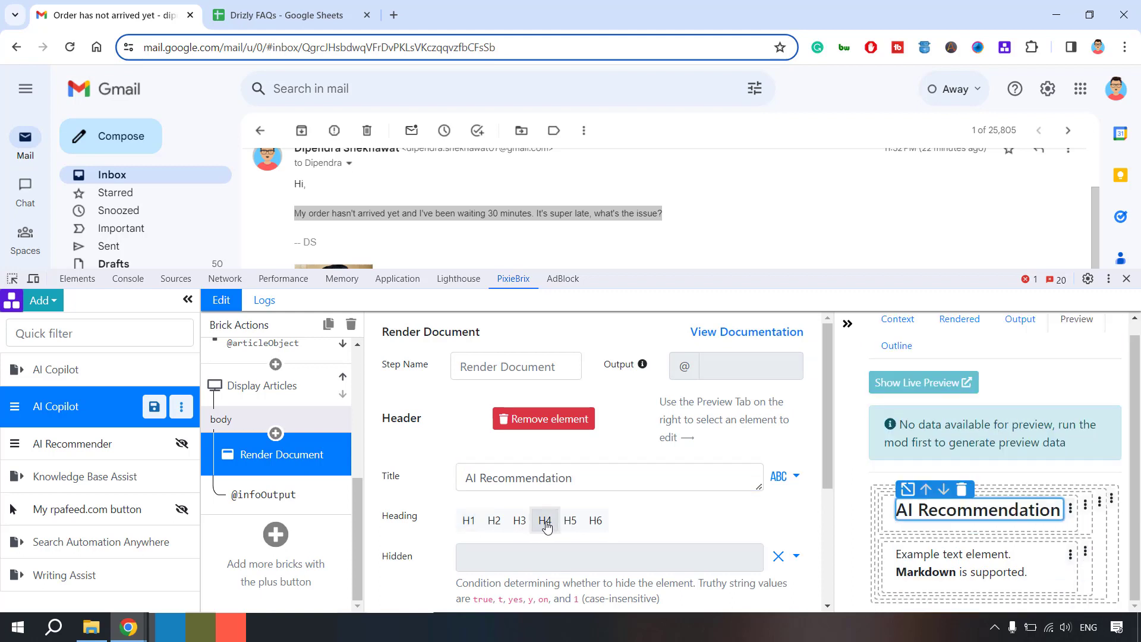
{"action": "left_click", "coordinate": [520, 522]}
{"action": "left_click", "coordinate": [545, 522]}
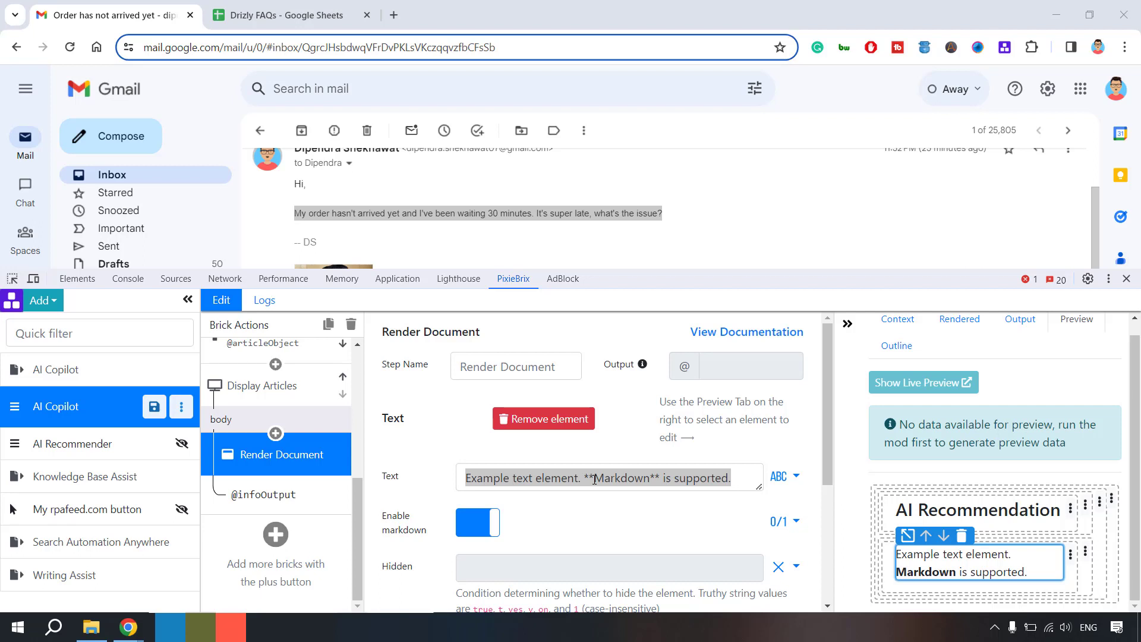
{"action": "left_click_drag", "start_coordinate": [745, 486], "coordinate": [442, 481]}
{"action": "key", "text": "ctrl+v"}
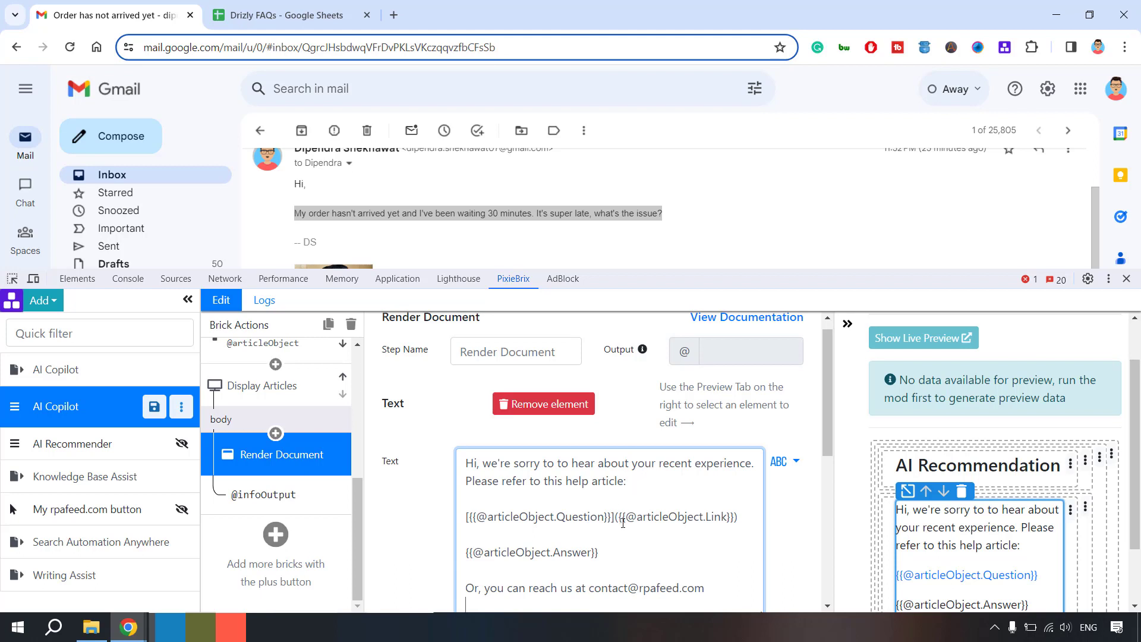
{"action": "scroll", "coordinate": [623, 521], "scroll_direction": "down", "scroll_amount": 1}
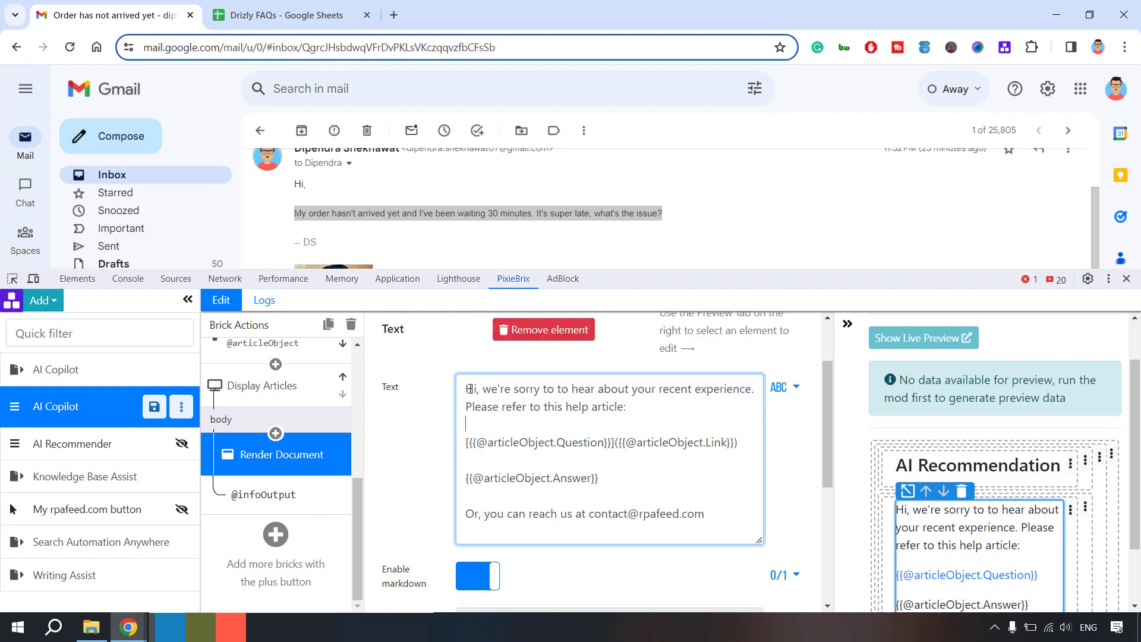
{"action": "left_click_drag", "start_coordinate": [465, 389], "coordinate": [631, 409]}
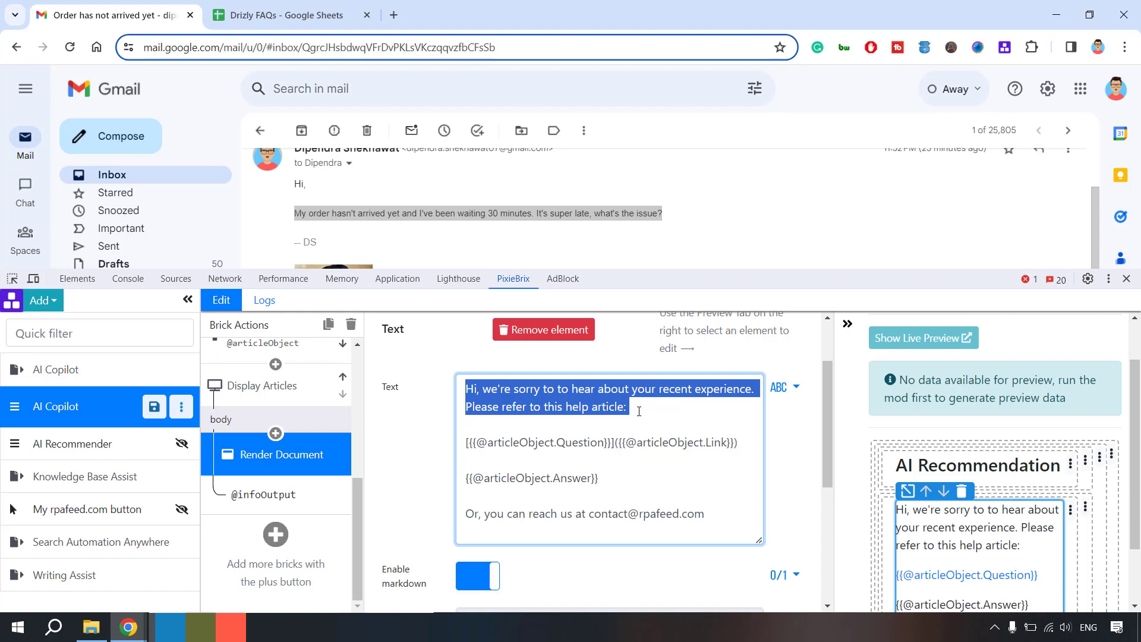
{"action": "left_click_drag", "start_coordinate": [466, 478], "coordinate": [606, 480]}
{"action": "scroll", "coordinate": [620, 498], "scroll_direction": "down", "scroll_amount": 3}
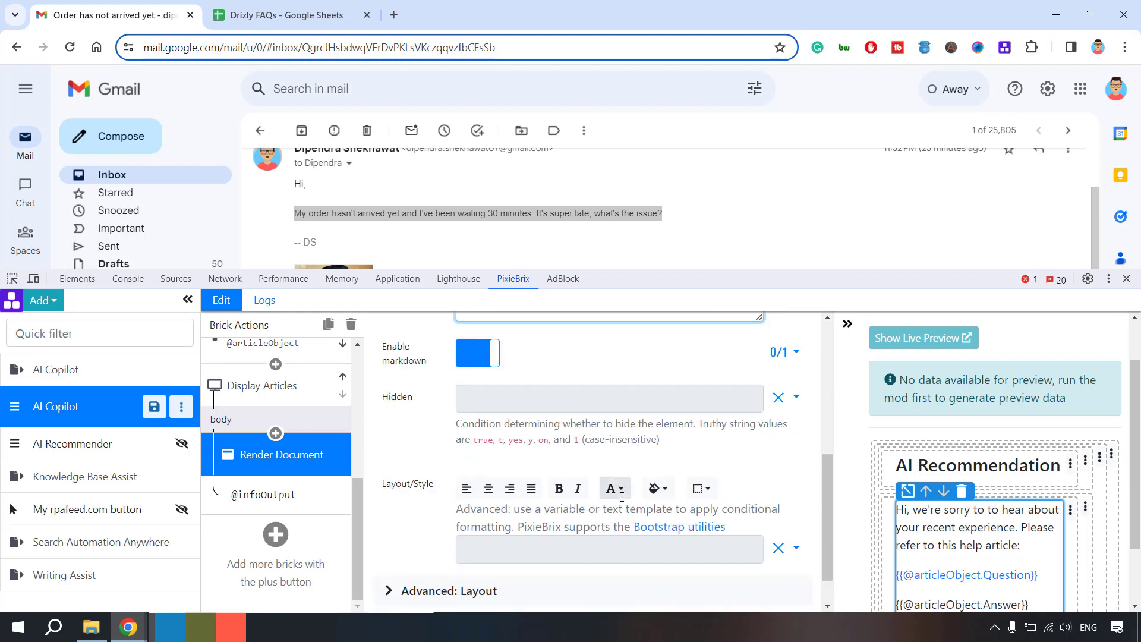
{"action": "scroll", "coordinate": [622, 497], "scroll_direction": "up", "scroll_amount": 2}
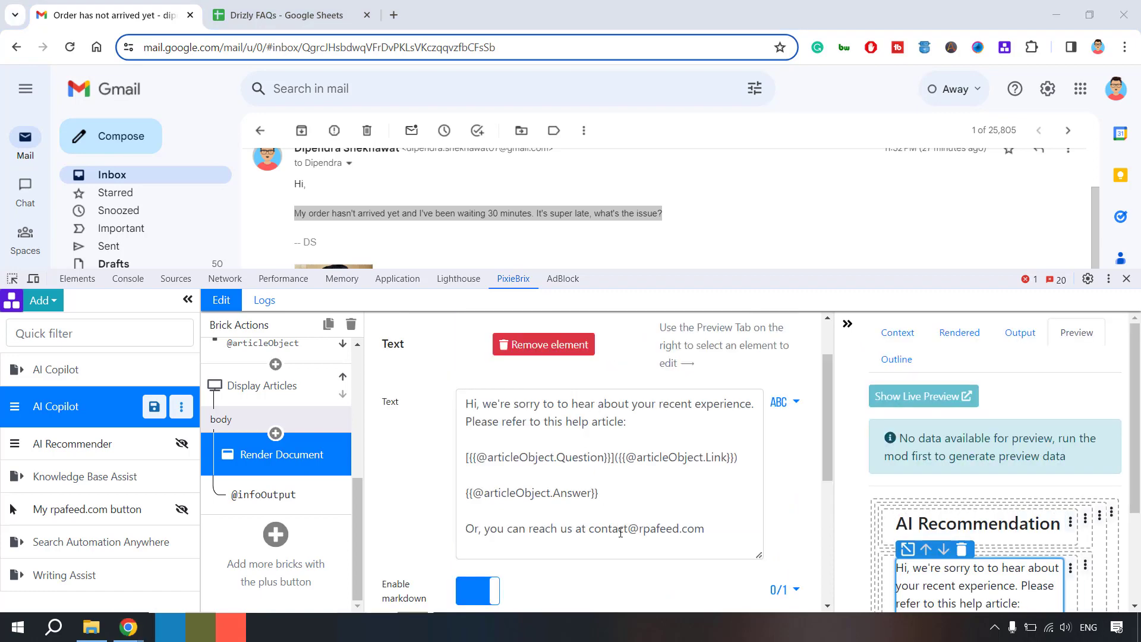
{"action": "scroll", "coordinate": [996, 485], "scroll_direction": "down", "scroll_amount": 2}
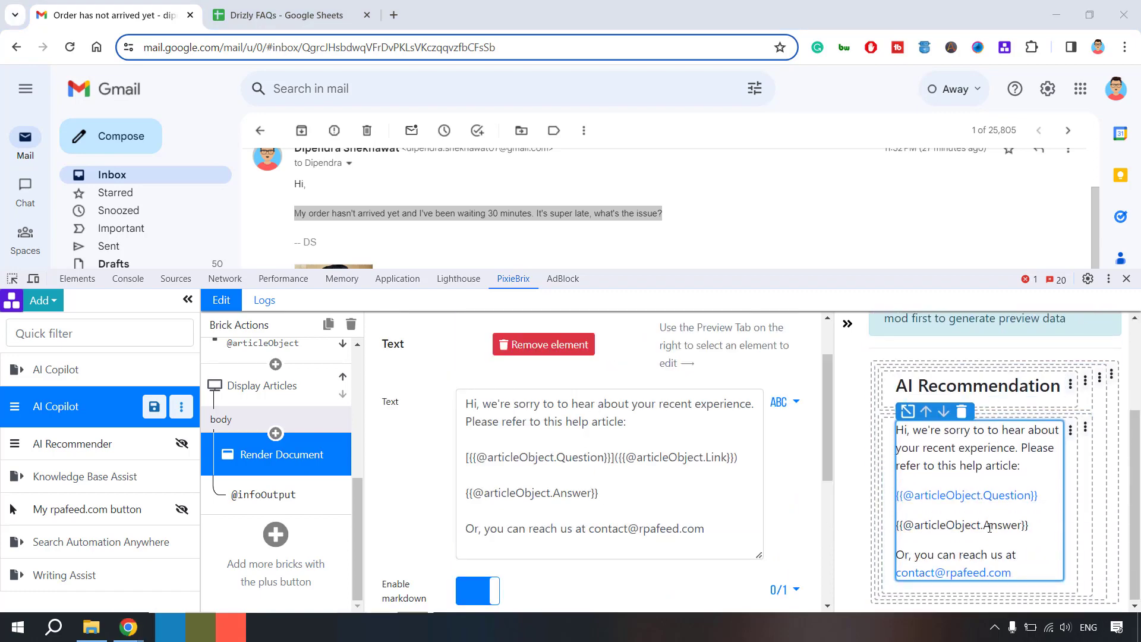
Add a button beneath the document's message text and label it Copy To Clipboard.
{"action": "left_click", "coordinate": [1003, 506]}
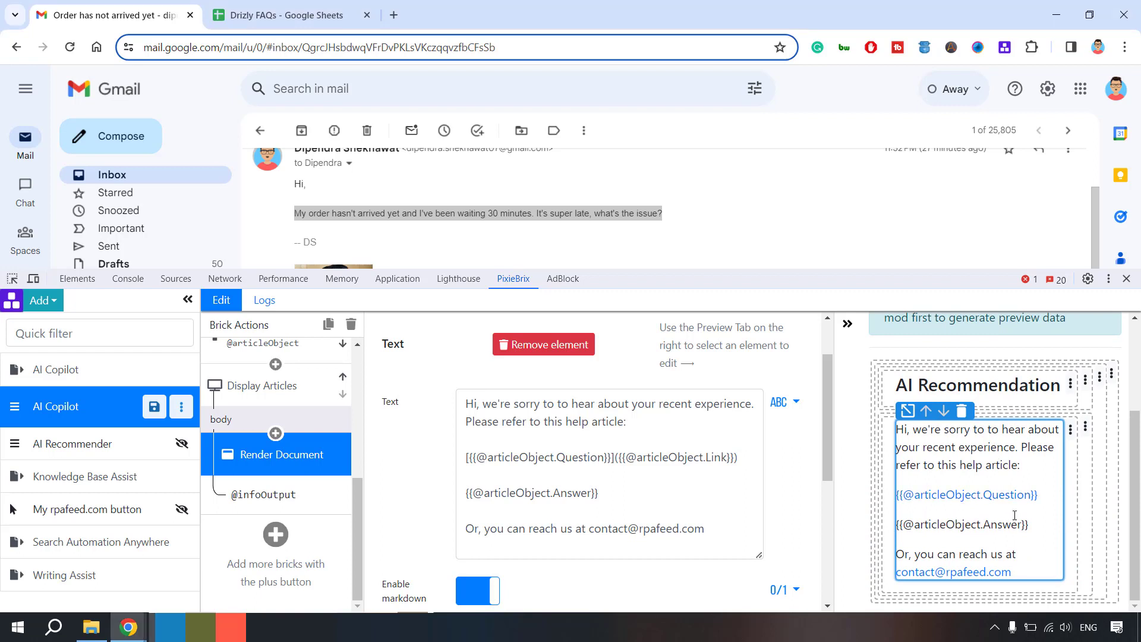
{"action": "left_click", "coordinate": [1072, 432]}
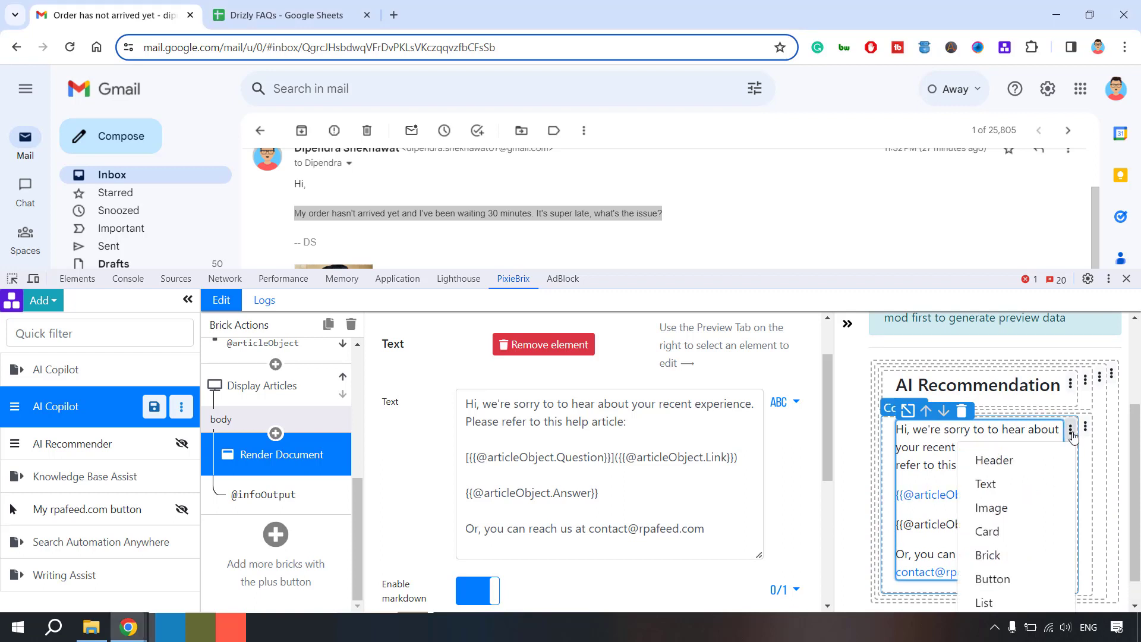
{"action": "left_click", "coordinate": [1006, 581]}
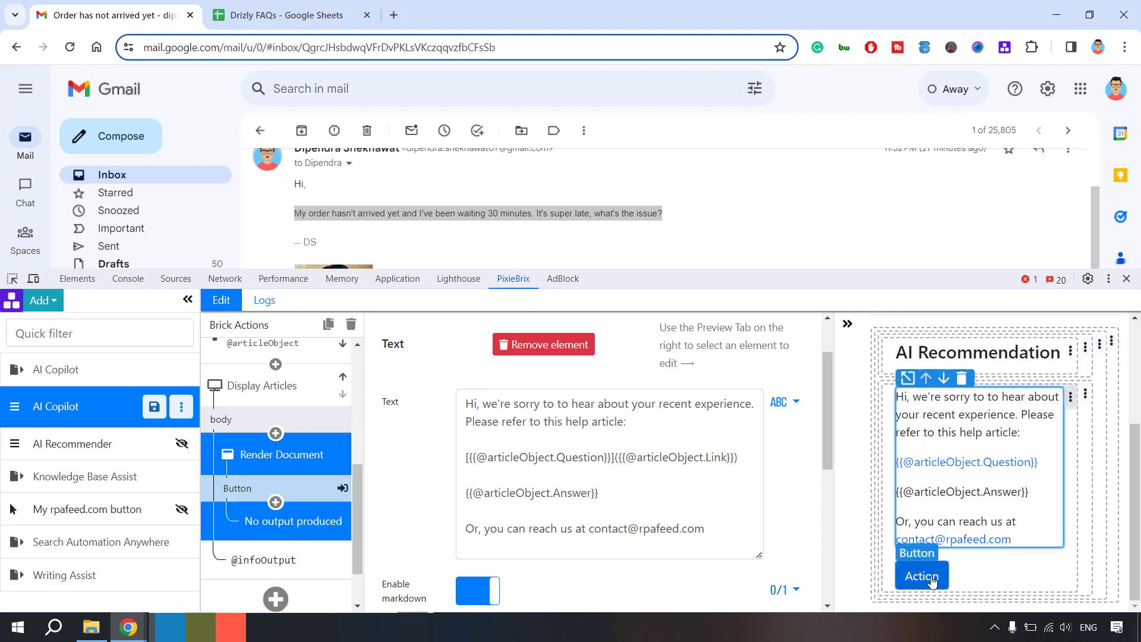
{"action": "left_click", "coordinate": [934, 582]}
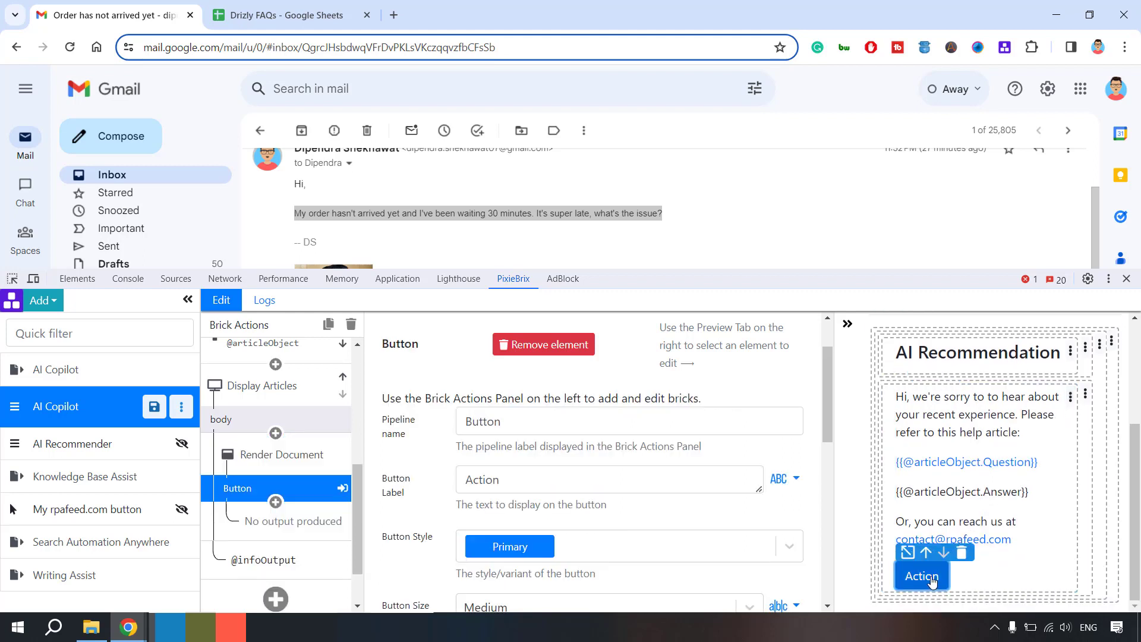
{"action": "double_click", "coordinate": [521, 481]}
{"action": "type", "text": "Copy To Clipboard"}
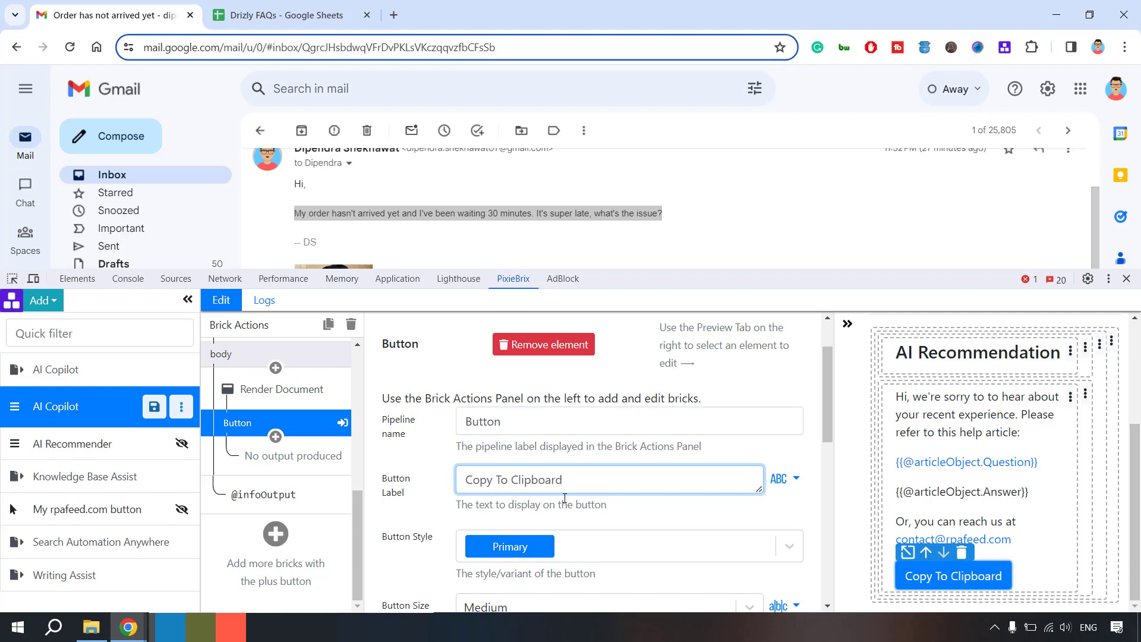
Set the Copy To Clipboard button's pipeline name to C2C and its style to solid Success.
{"action": "double_click", "coordinate": [495, 425]}
{"action": "type", "text": "C2C"}
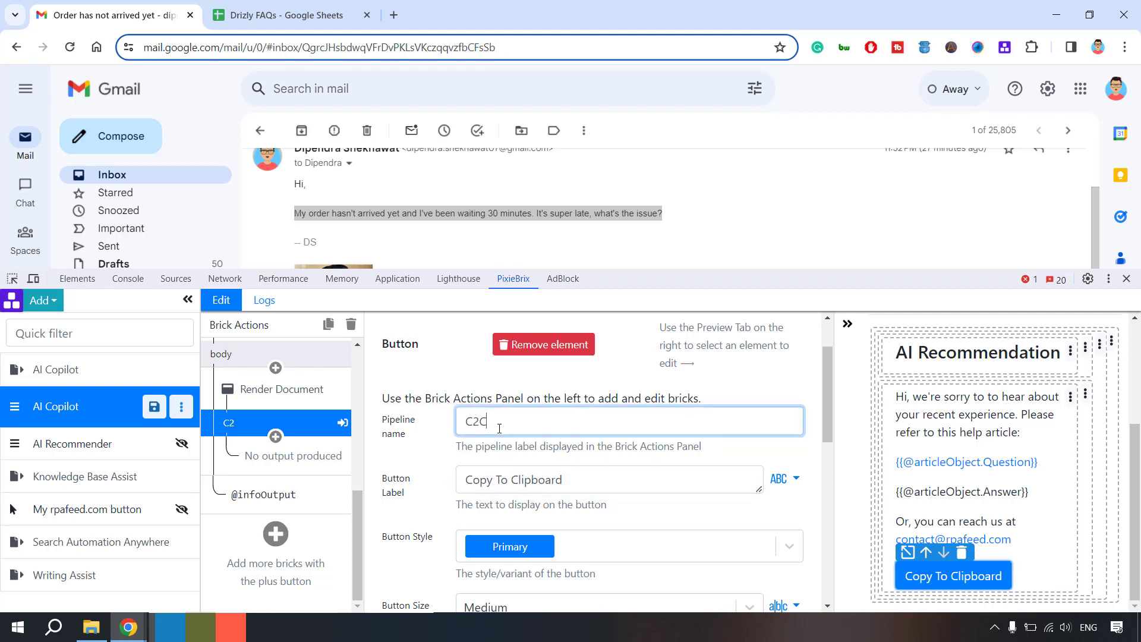
{"action": "scroll", "coordinate": [547, 433], "scroll_direction": "down", "scroll_amount": 3}
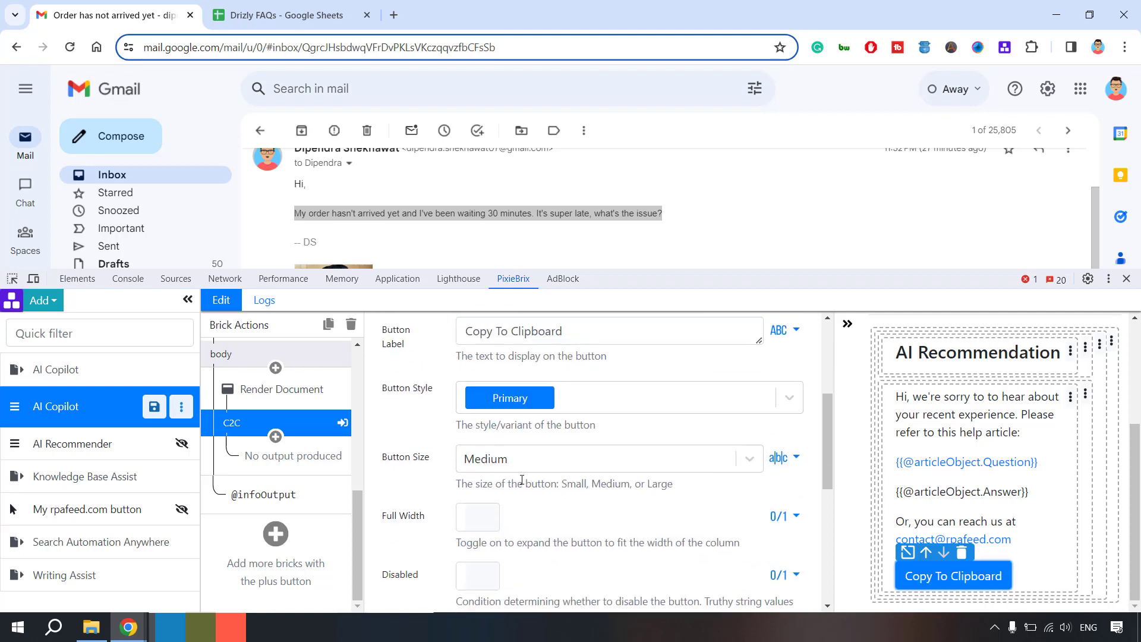
{"action": "left_click", "coordinate": [523, 407]}
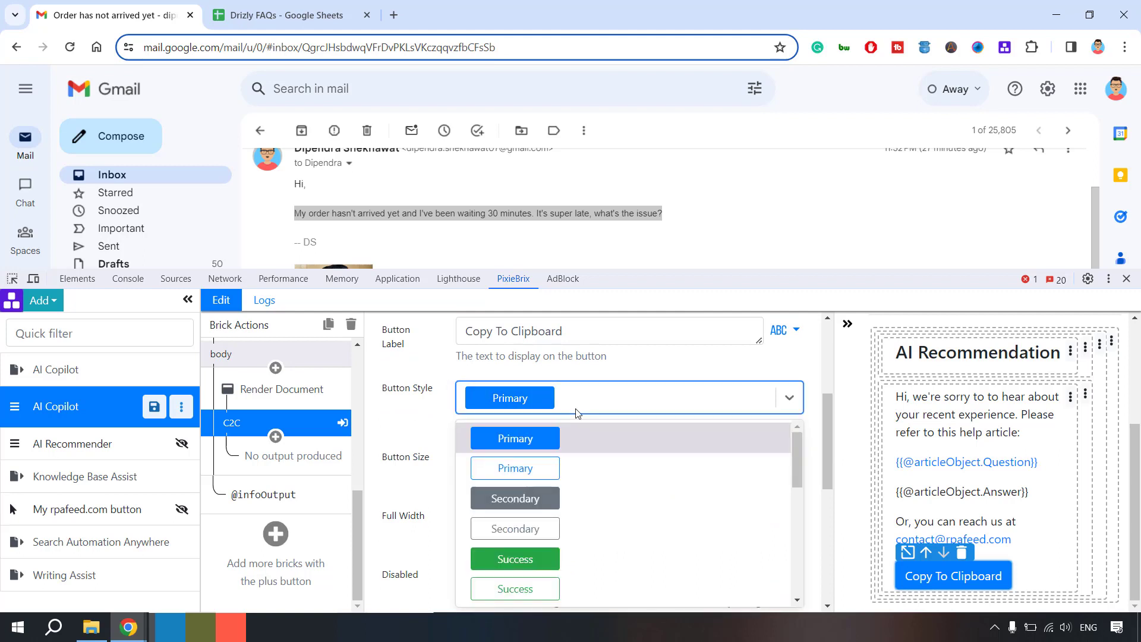
{"action": "left_click", "coordinate": [524, 559]}
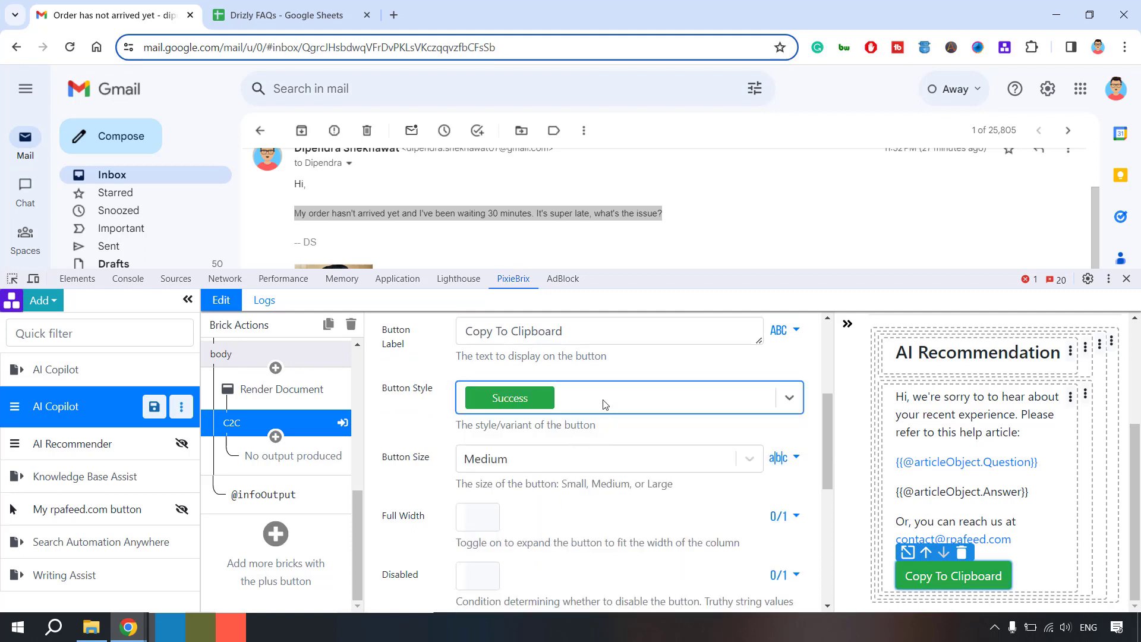
Change the Copy To Clipboard button's style to solid Primary and make it full width.
{"action": "left_click", "coordinate": [523, 404]}
{"action": "left_click", "coordinate": [523, 438]}
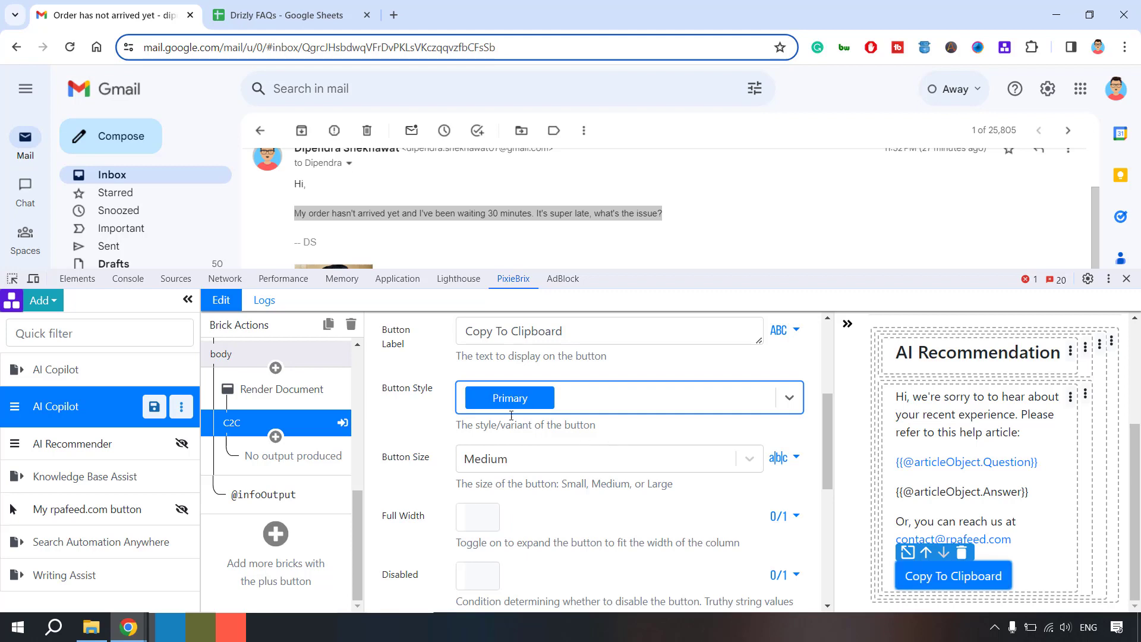
{"action": "left_click", "coordinate": [481, 523]}
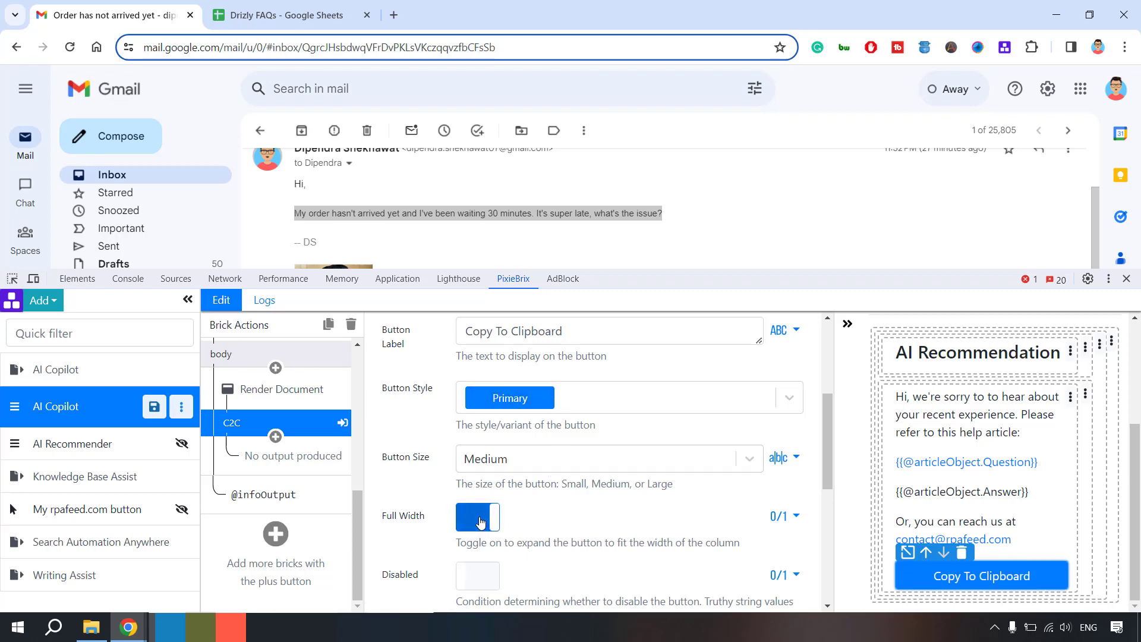
{"action": "scroll", "coordinate": [675, 501], "scroll_direction": "down", "scroll_amount": 4}
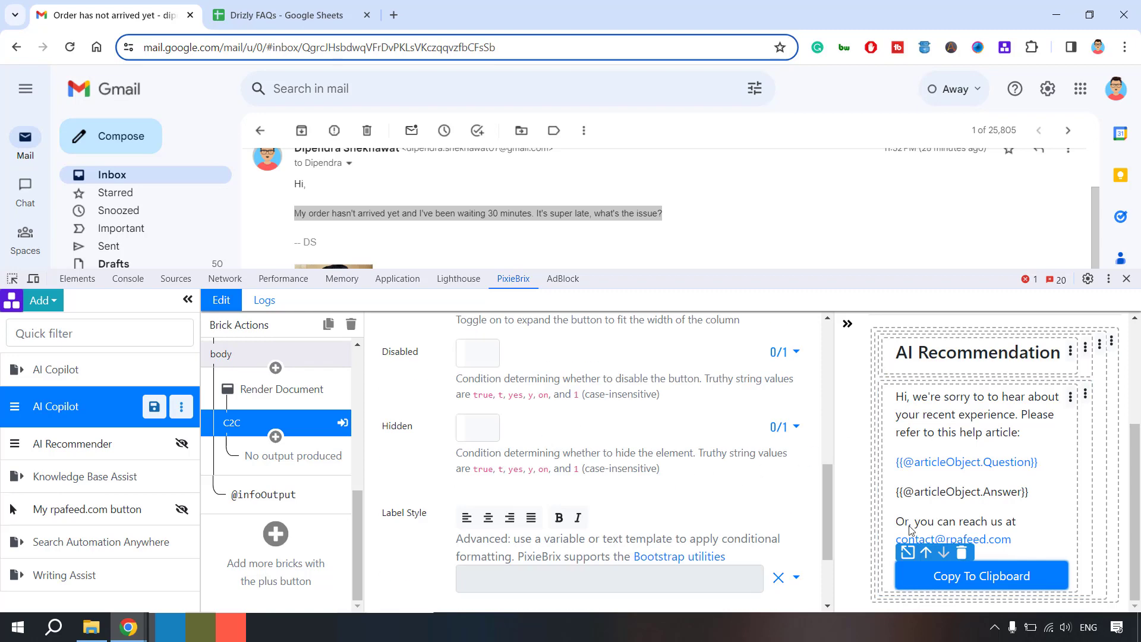
{"action": "left_click", "coordinate": [963, 572]}
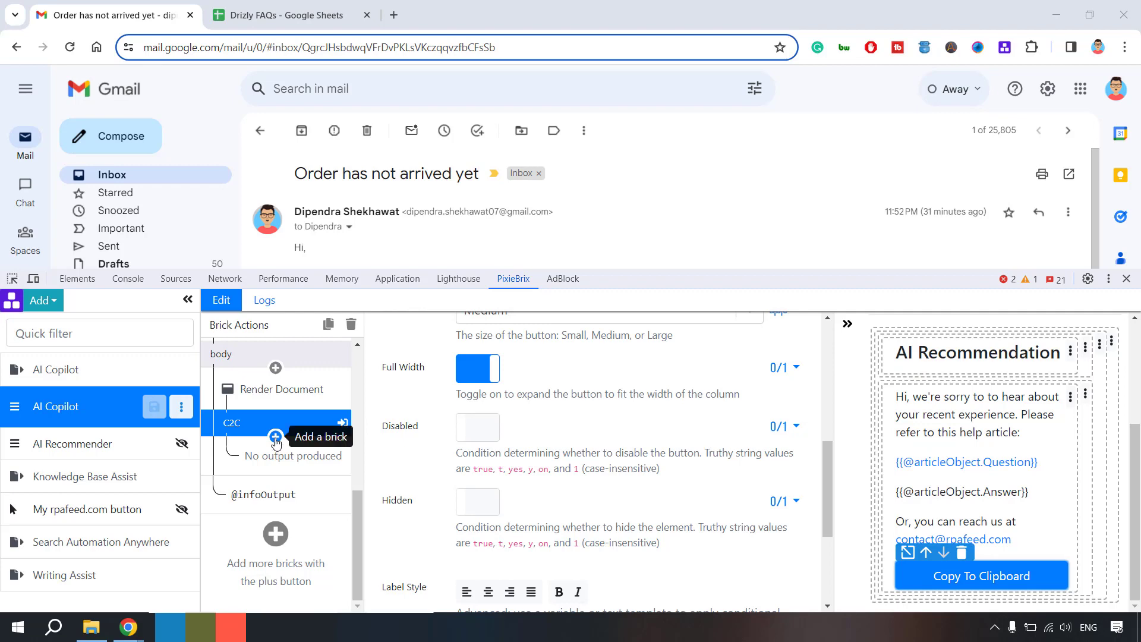
Add a Copy to clipboard brick to the button's C2C pipeline.
{"action": "left_click", "coordinate": [275, 438]}
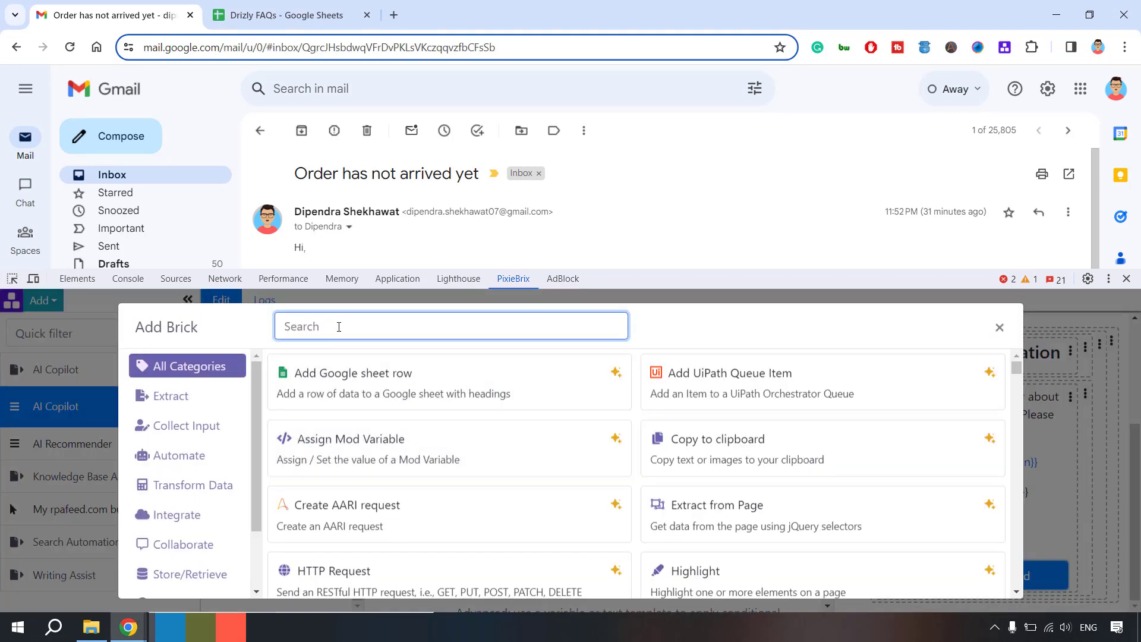
{"action": "type", "text": "clip"}
{"action": "left_click", "coordinate": [582, 387]}
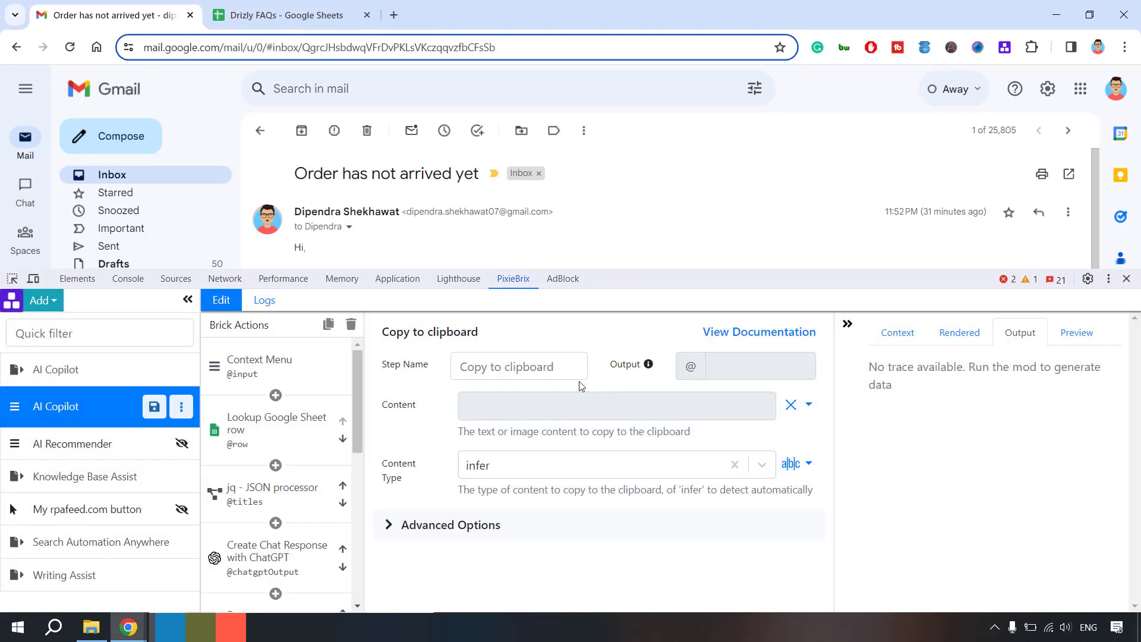
{"action": "left_click", "coordinate": [544, 409]}
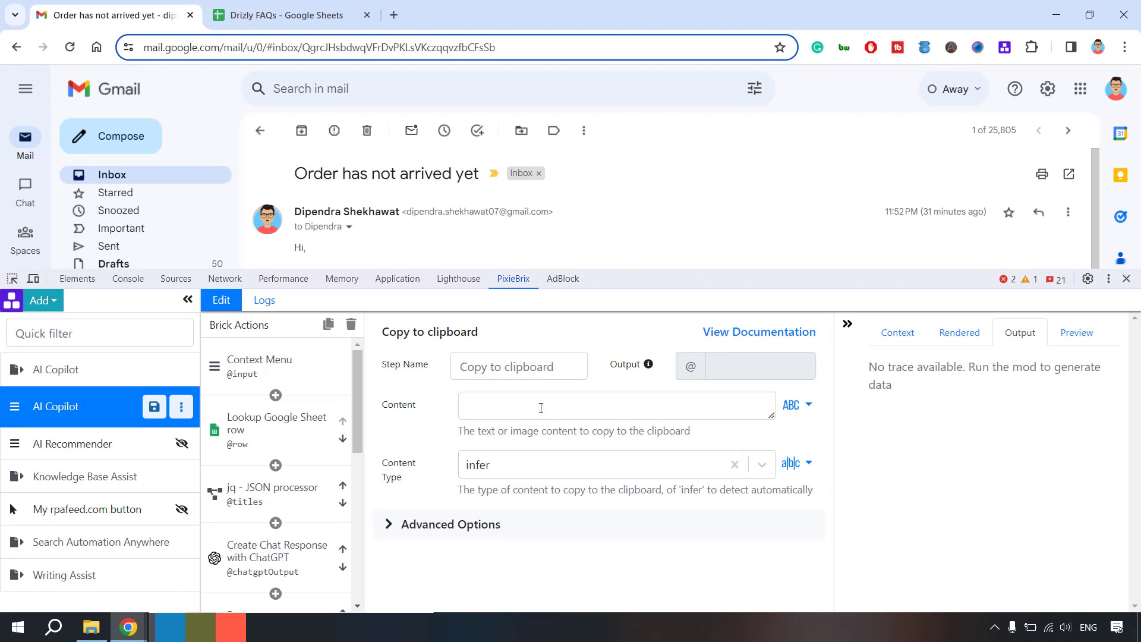
{"action": "left_click", "coordinate": [541, 408]}
{"action": "key", "text": "ctrl+v"}
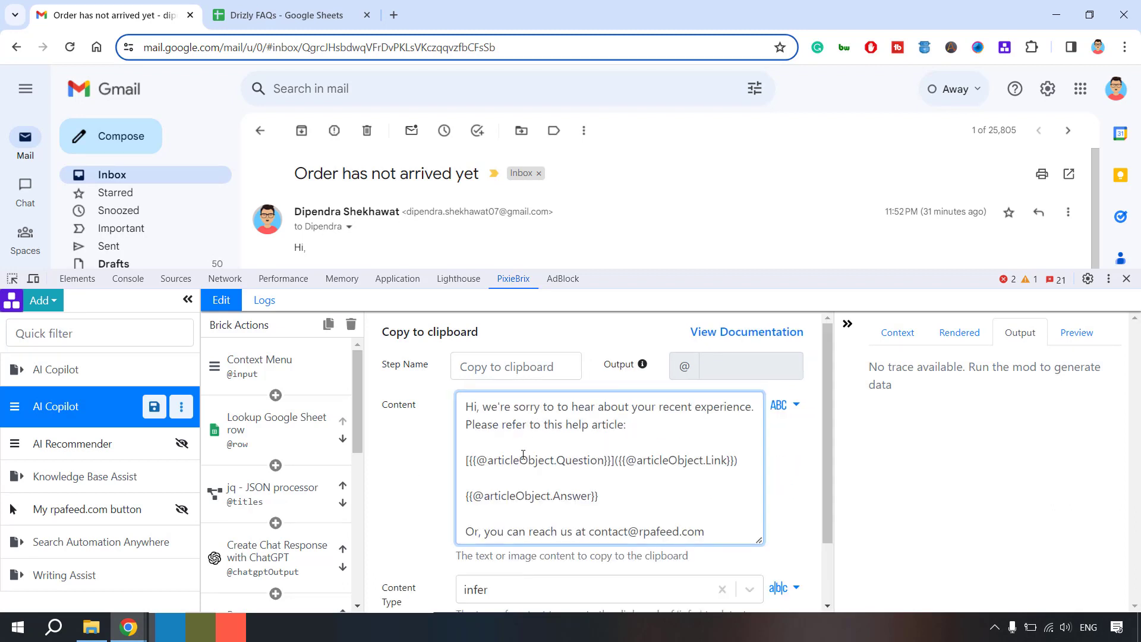
{"action": "scroll", "coordinate": [298, 486], "scroll_direction": "down", "scroll_amount": 5}
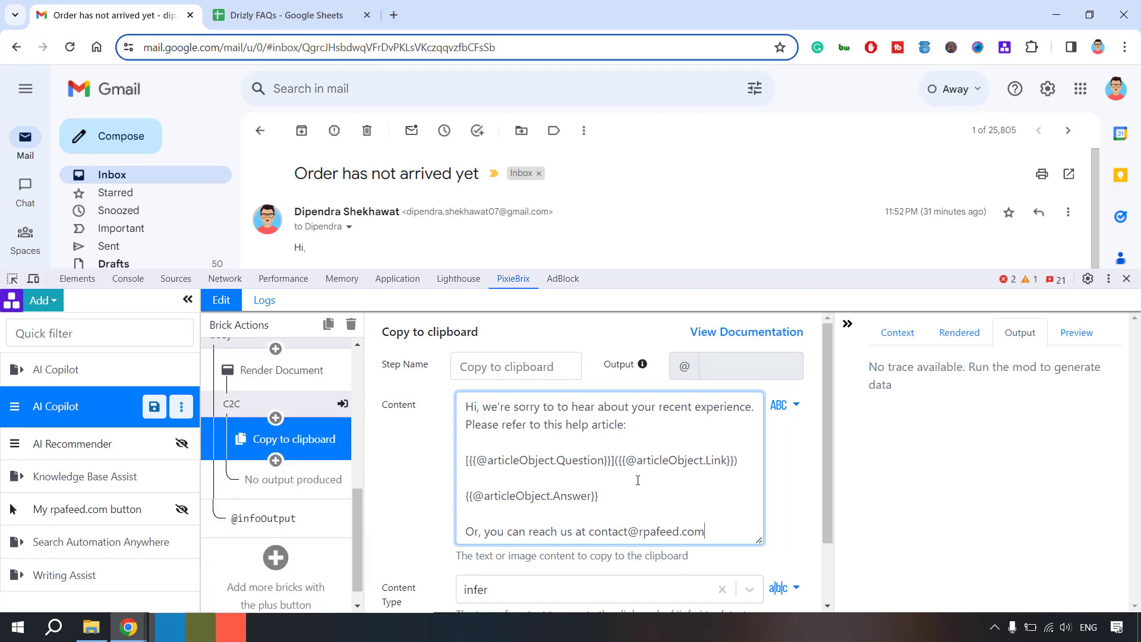
{"action": "scroll", "coordinate": [638, 480], "scroll_direction": "down", "scroll_amount": 1}
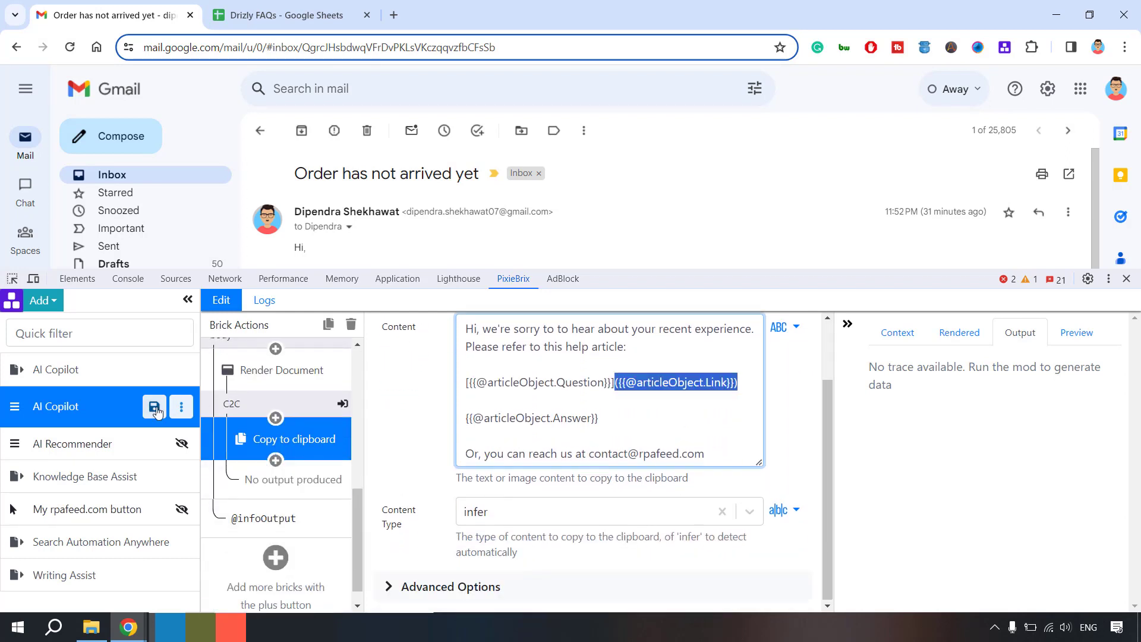
{"action": "left_click", "coordinate": [155, 408]}
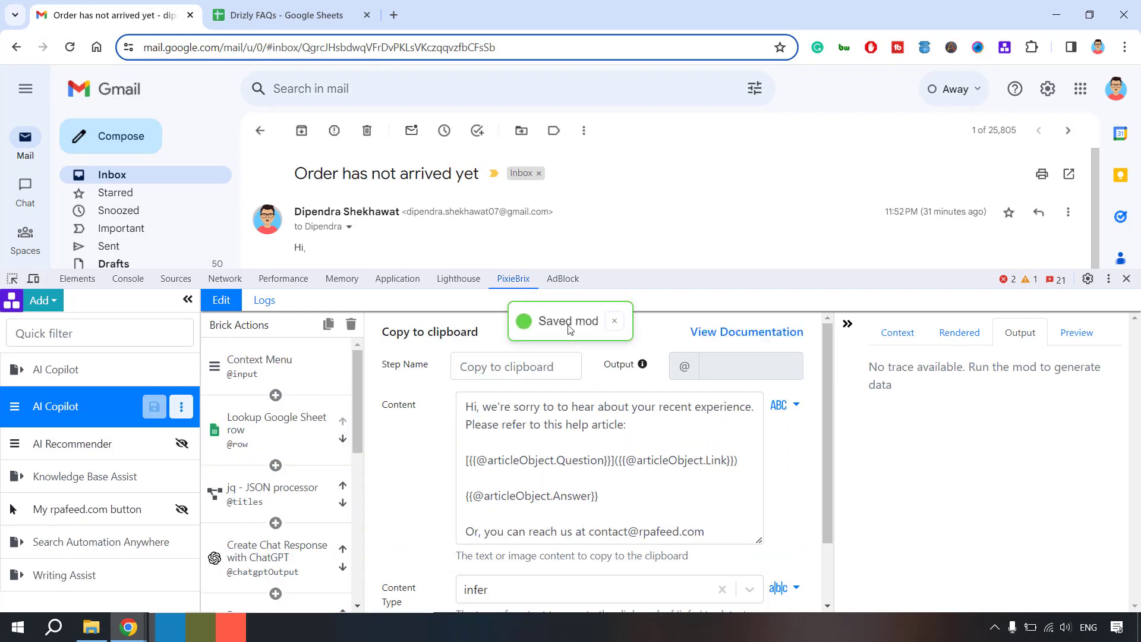
Close the developer tools and run AI Copilot on the e-mail's sentence about the order that hasn't arrived.
{"action": "left_click", "coordinate": [1127, 279]}
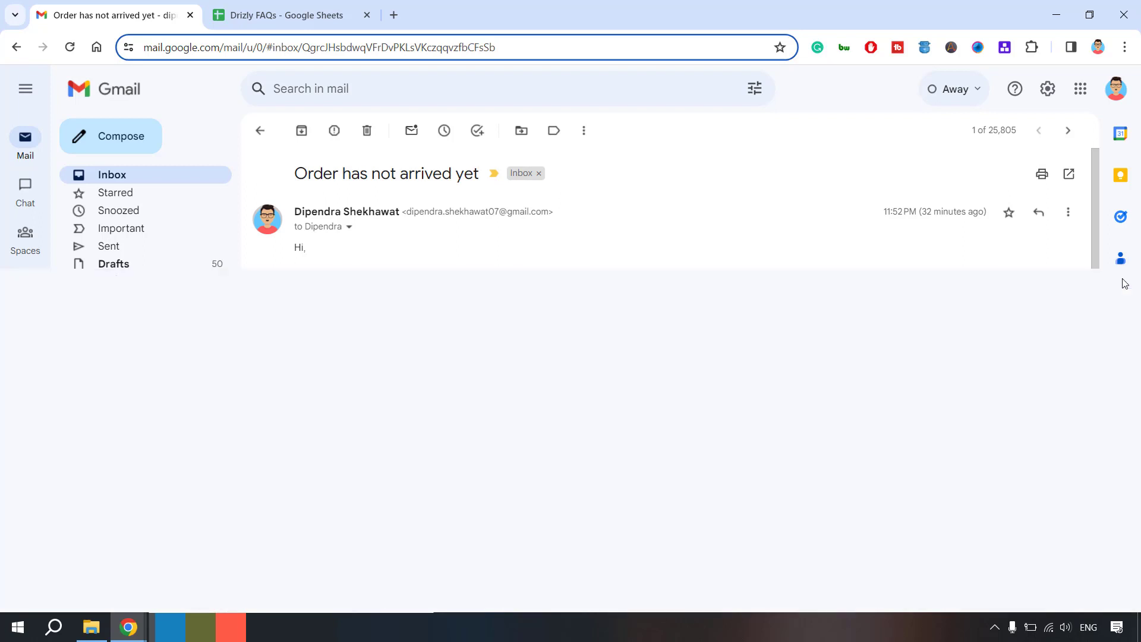
{"action": "left_click_drag", "start_coordinate": [667, 280], "coordinate": [300, 287]}
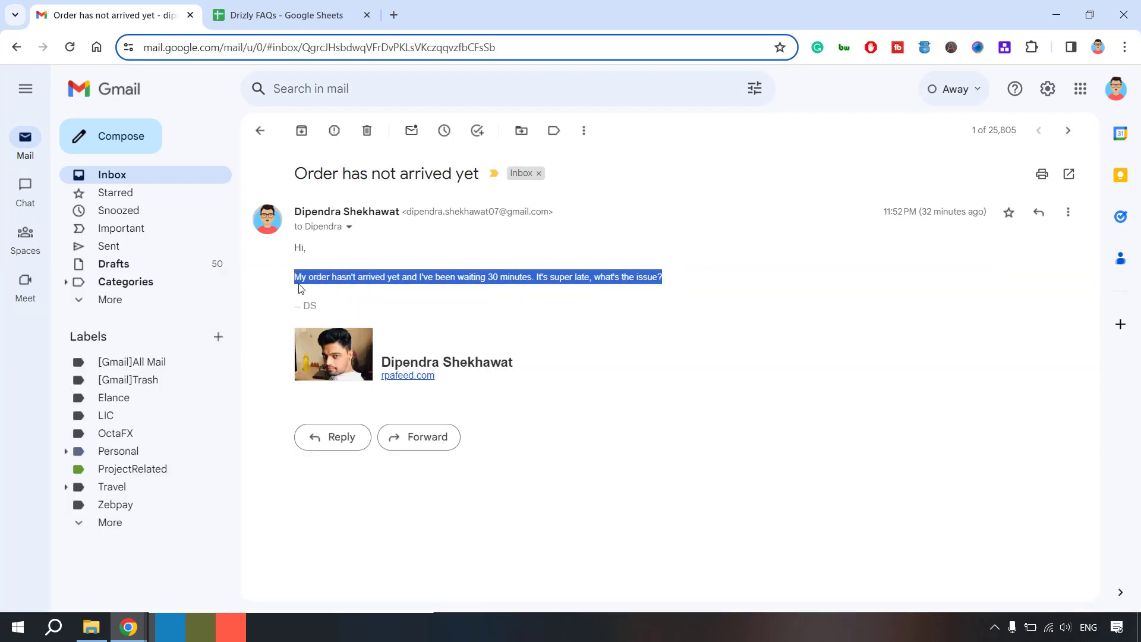
{"action": "right_click", "coordinate": [400, 276]}
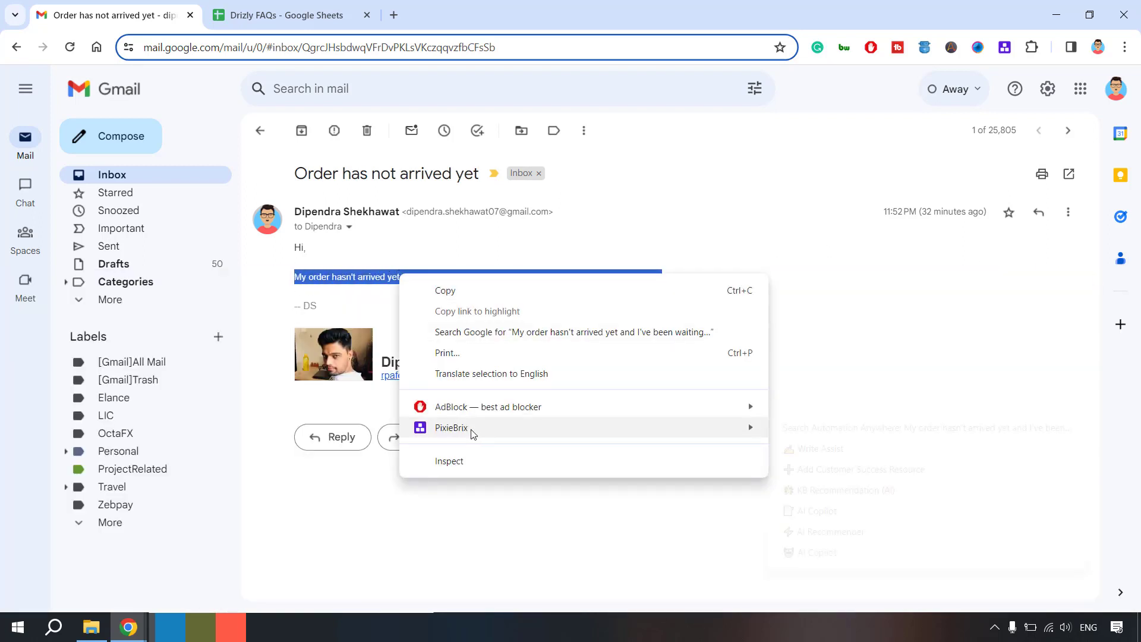
{"action": "mouse_move", "coordinate": [472, 428]}
{"action": "left_click", "coordinate": [832, 554]}
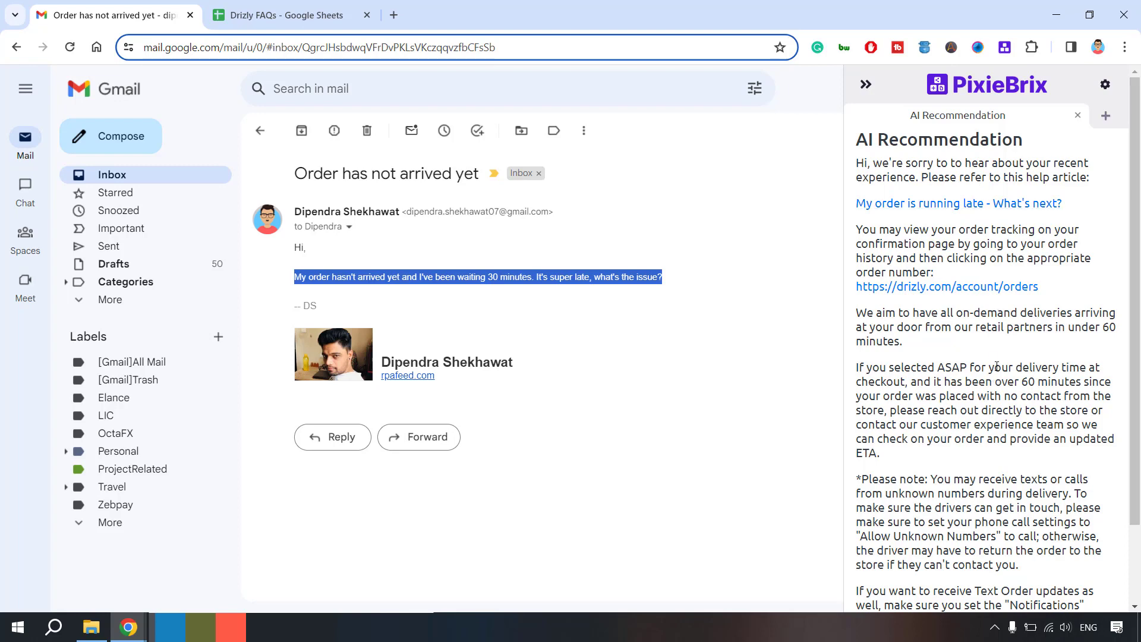
Compare the customer's late-order question with the AI Recommendation text in the sidebar, down to its contact line.
{"action": "left_click", "coordinate": [561, 298]}
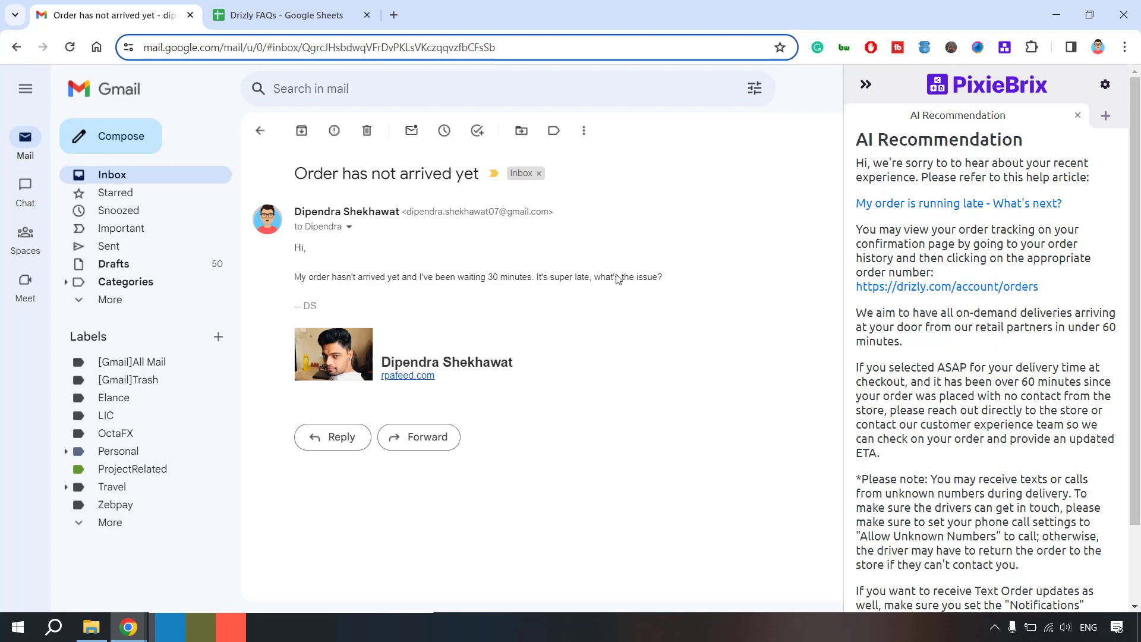
{"action": "left_click_drag", "start_coordinate": [663, 278], "coordinate": [291, 283]}
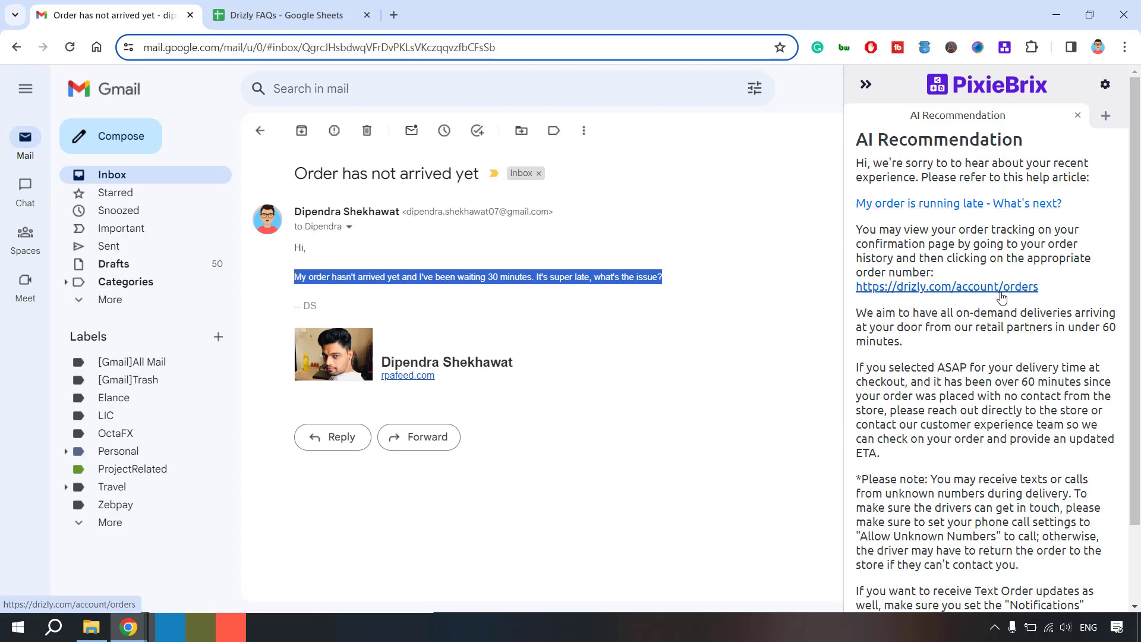
{"action": "left_click_drag", "start_coordinate": [876, 314], "coordinate": [964, 476]}
{"action": "scroll", "coordinate": [970, 429], "scroll_direction": "down", "scroll_amount": 2}
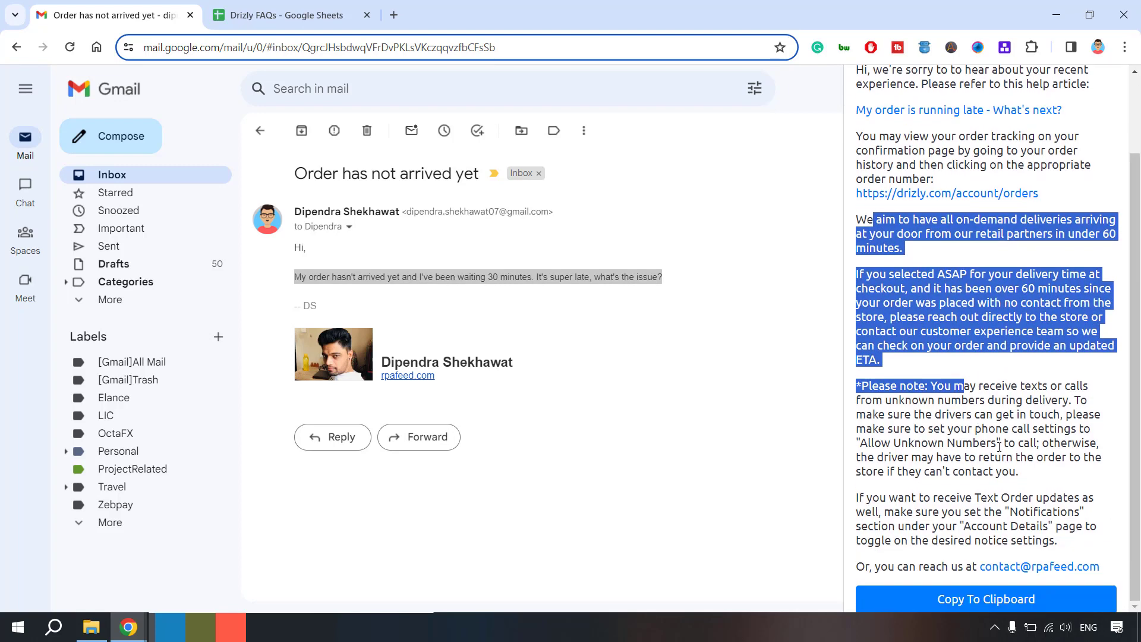
{"action": "left_click_drag", "start_coordinate": [896, 566], "coordinate": [969, 564]}
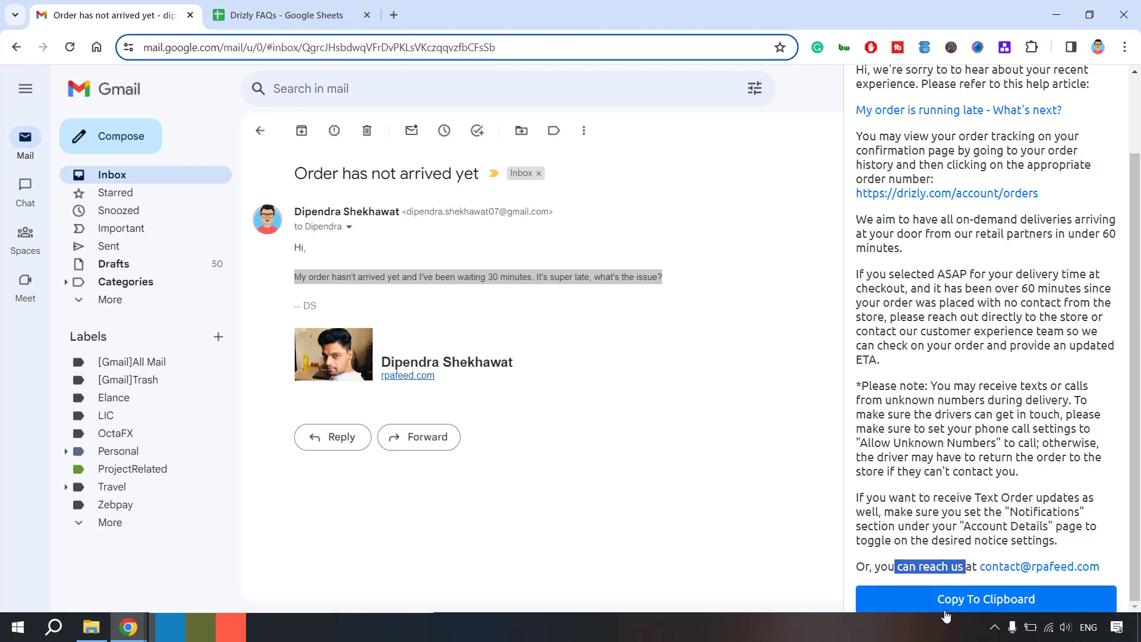
Copy the recommendation to the clipboard, paste it into a reply to the late-order e-mail and send it.
{"action": "left_click", "coordinate": [905, 457]}
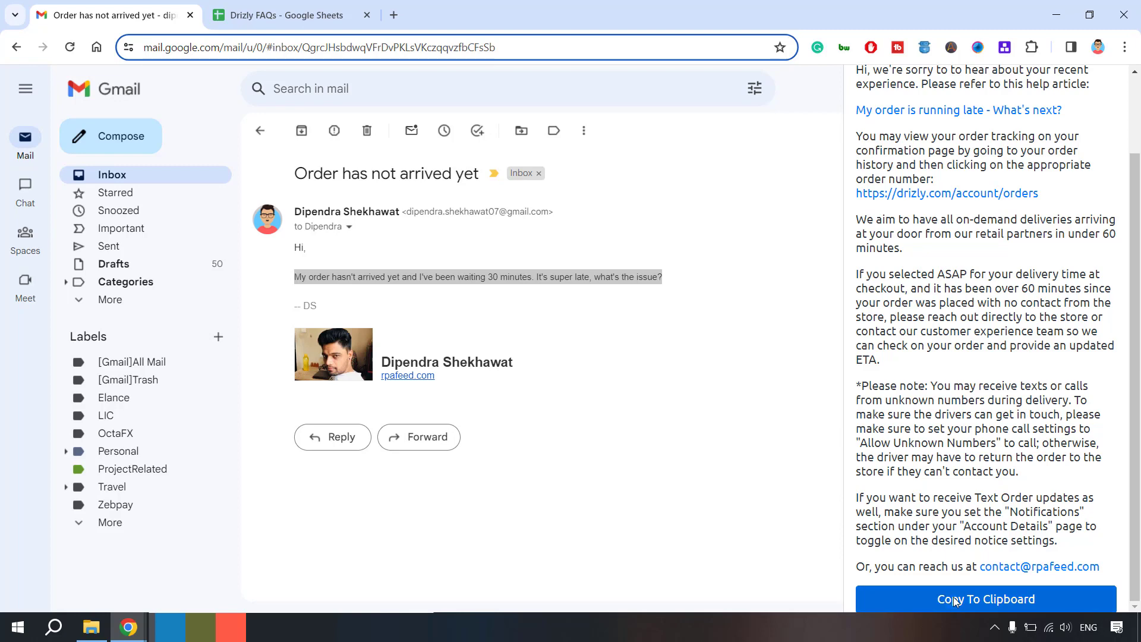
{"action": "left_click", "coordinate": [330, 440]}
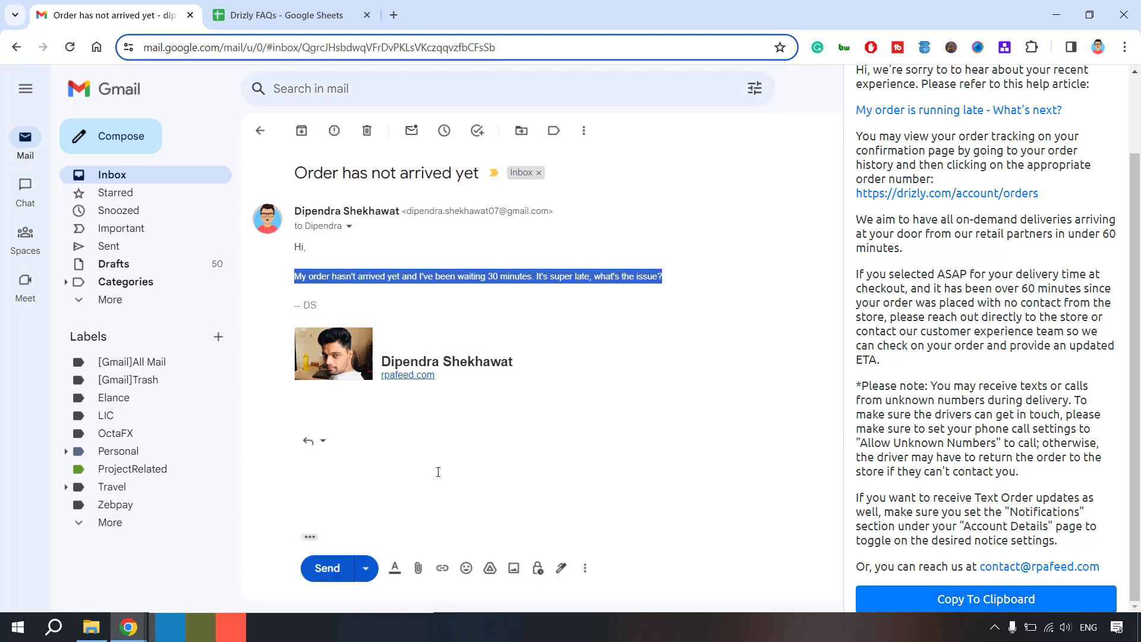
{"action": "key", "text": "ctrl+v"}
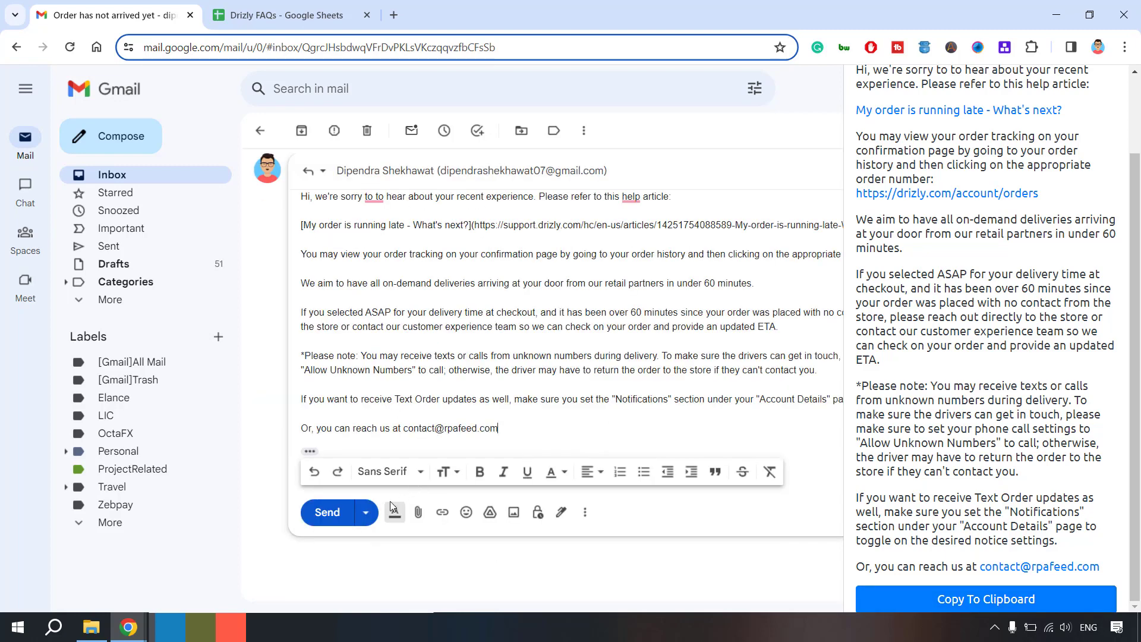
{"action": "left_click", "coordinate": [330, 520]}
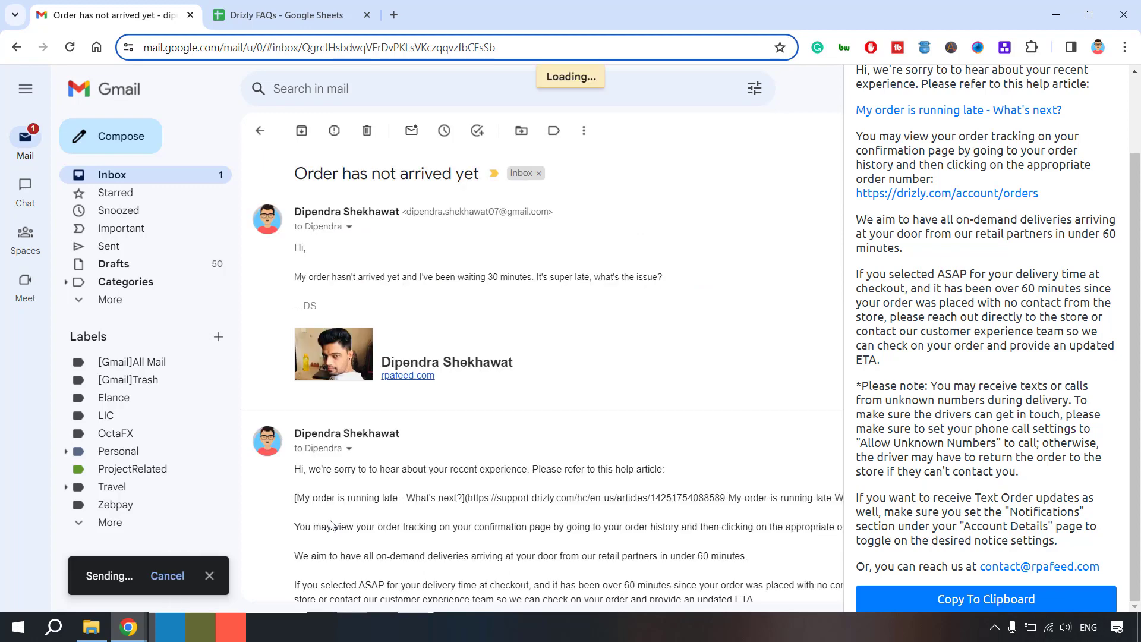